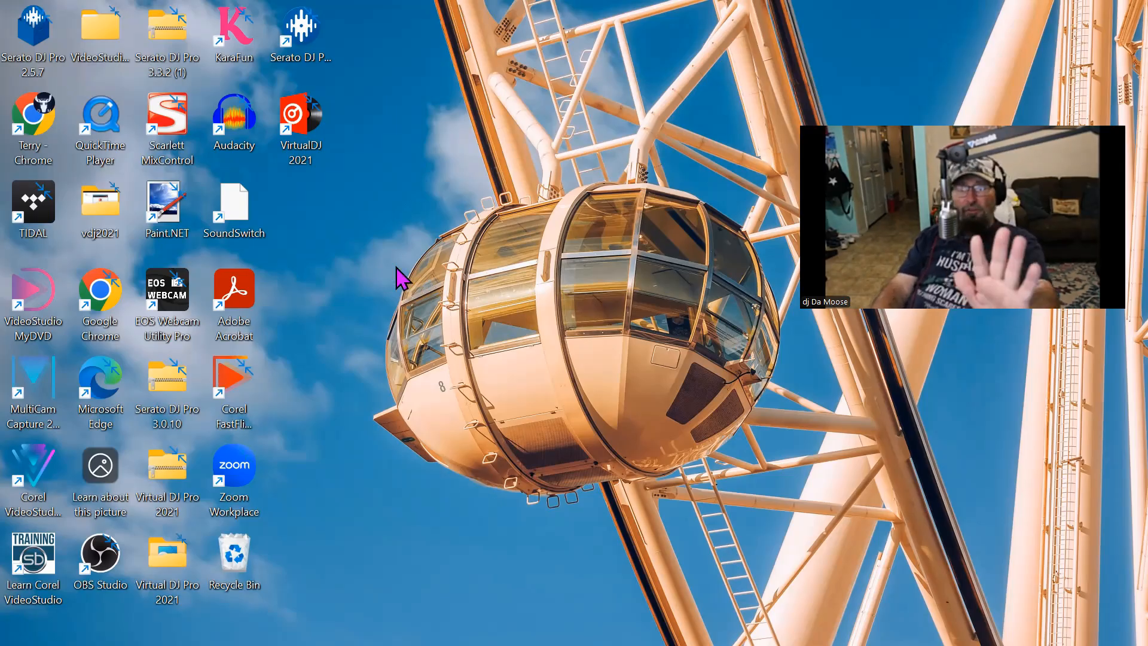
# Step: Switch to the Moose in the Haunted House project in Audacity and play its selected section, pausing near the selection's end
pyautogui.moveTo(371, 643)
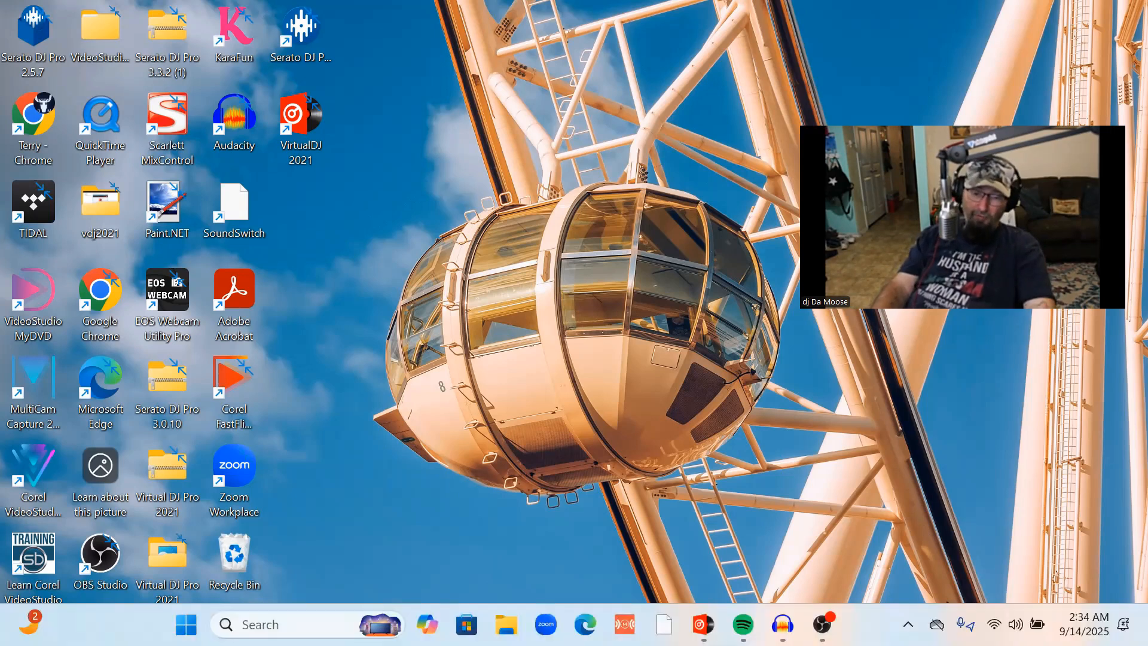
pyautogui.moveTo(703, 624)
pyautogui.moveTo(743, 624)
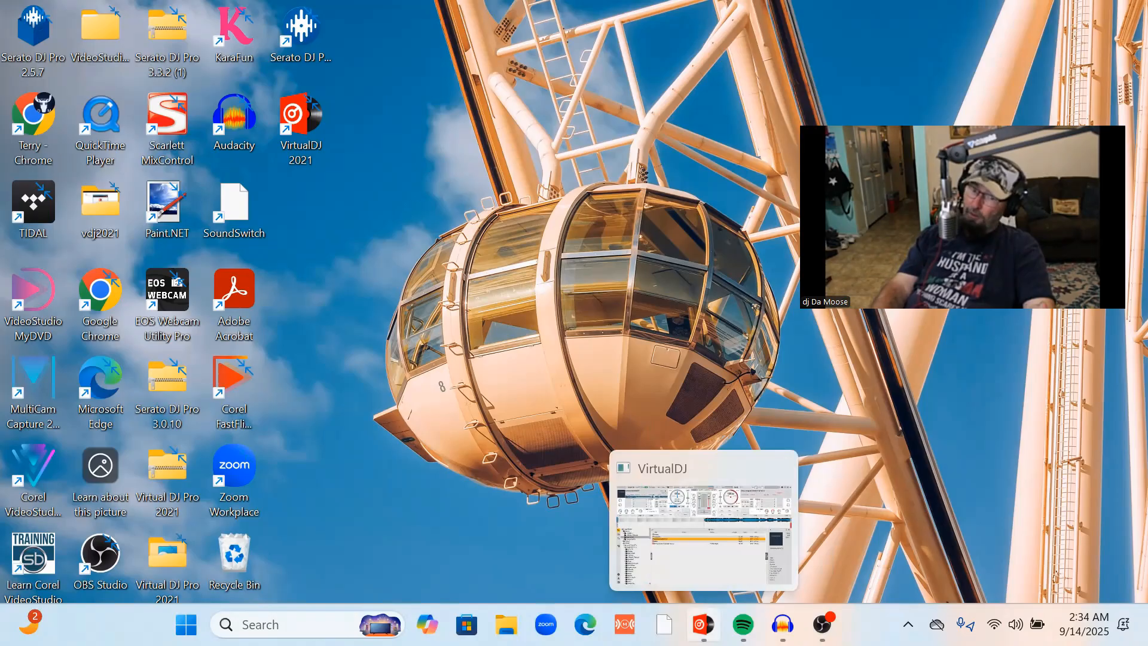
pyautogui.moveTo(822, 624)
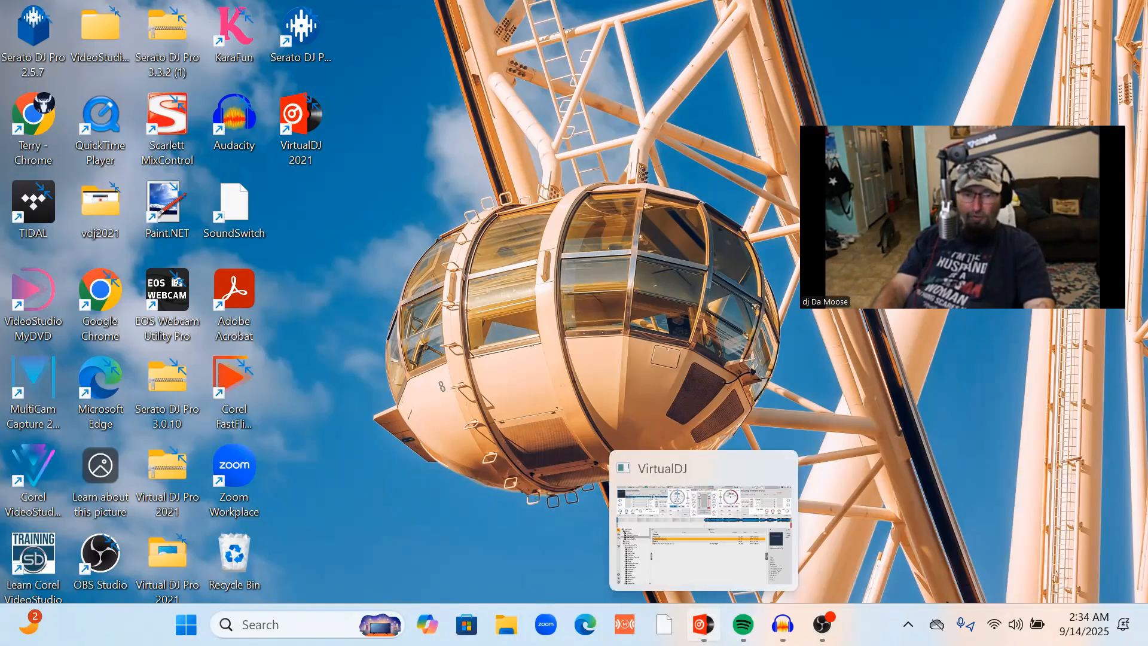
pyautogui.moveTo(783, 624)
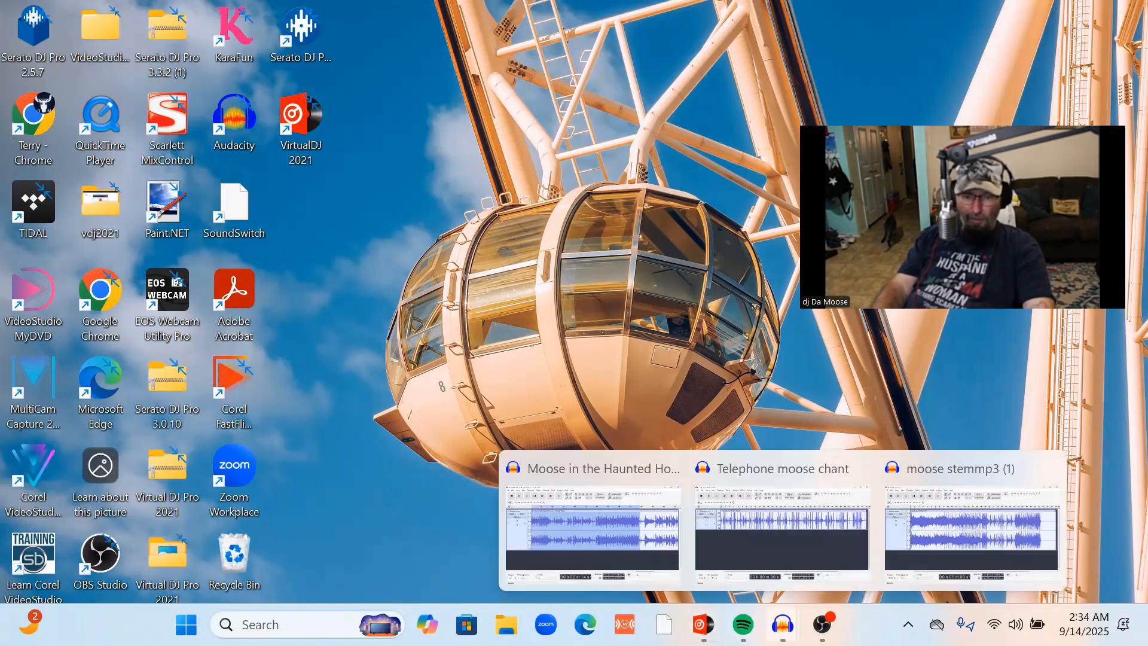
pyautogui.click(604, 466)
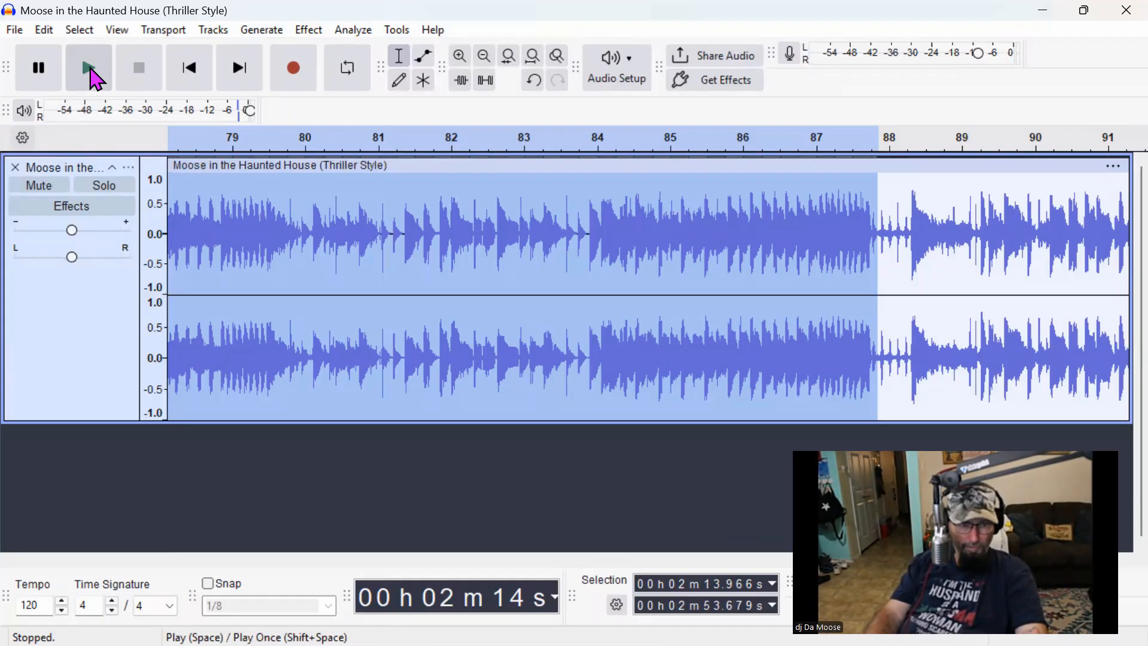
pyautogui.click(91, 69)
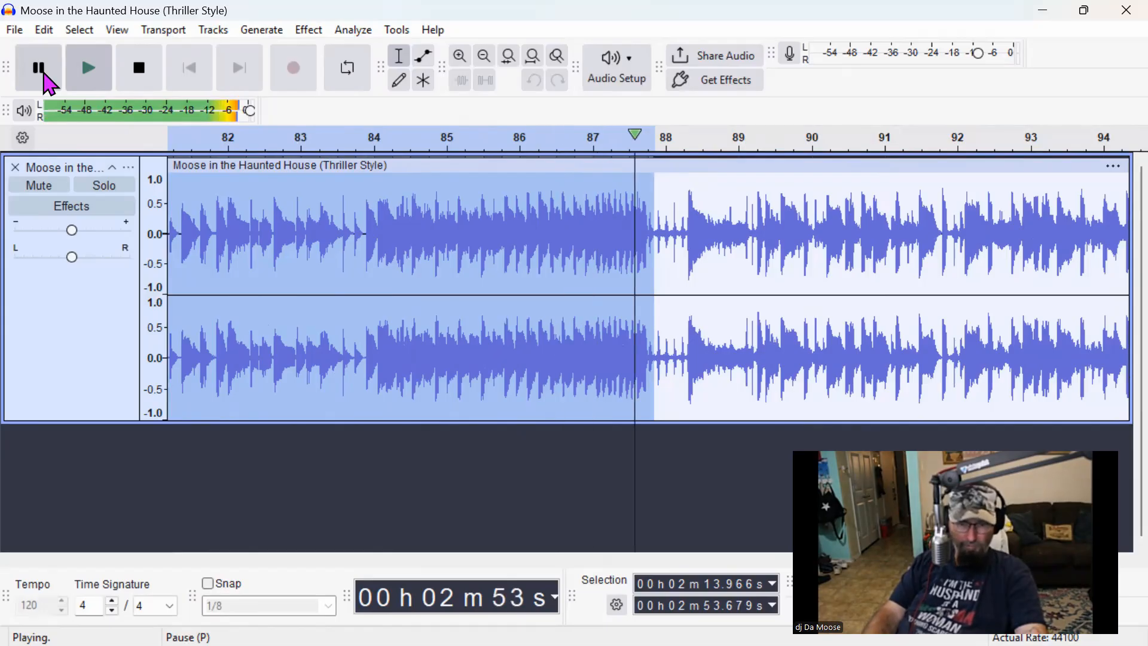
pyautogui.click(44, 74)
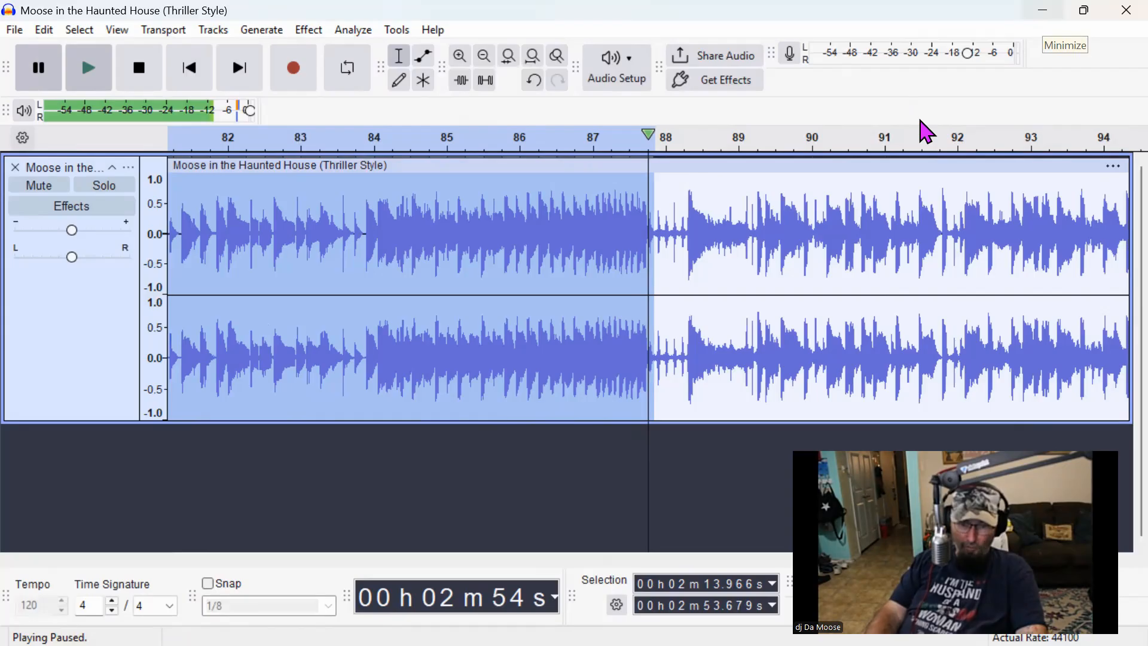
# Step: Close the Telephone moose chant project in Audacity without saving its changes
pyautogui.click(782, 624)
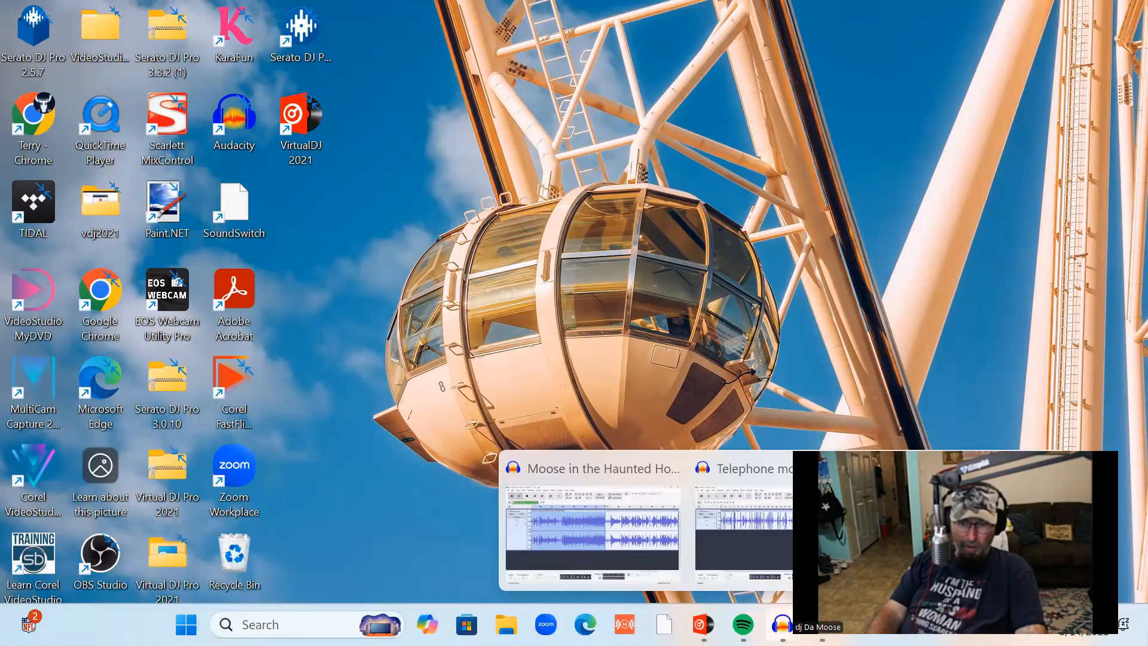
pyautogui.click(768, 476)
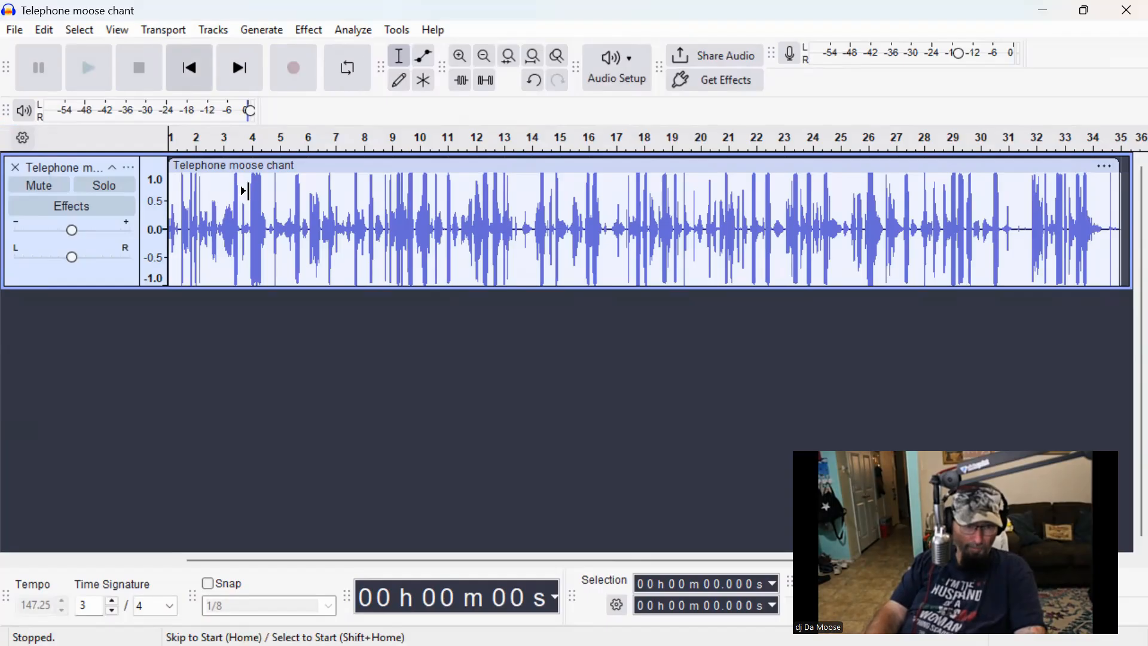
pyautogui.click(189, 73)
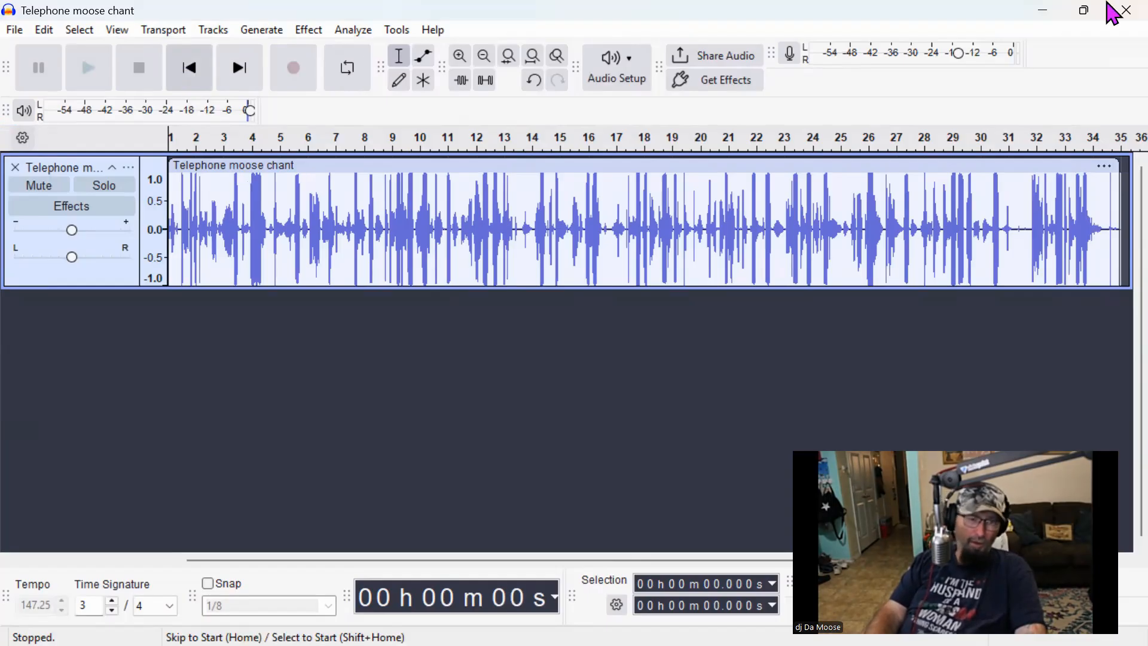
pyautogui.click(1126, 10)
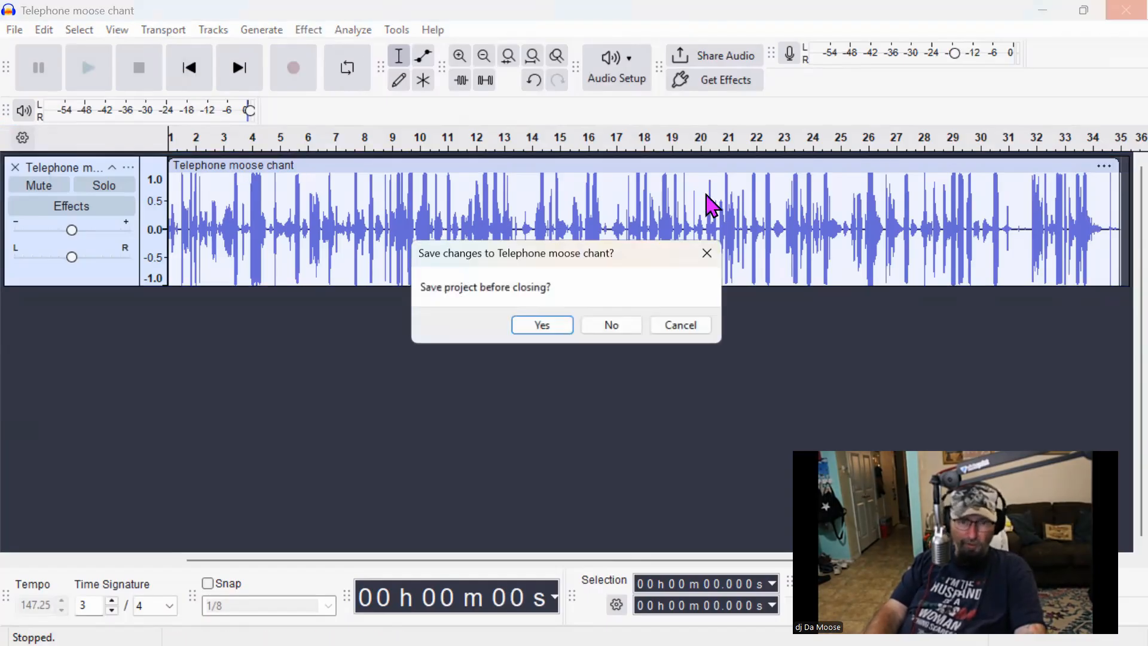
pyautogui.click(613, 326)
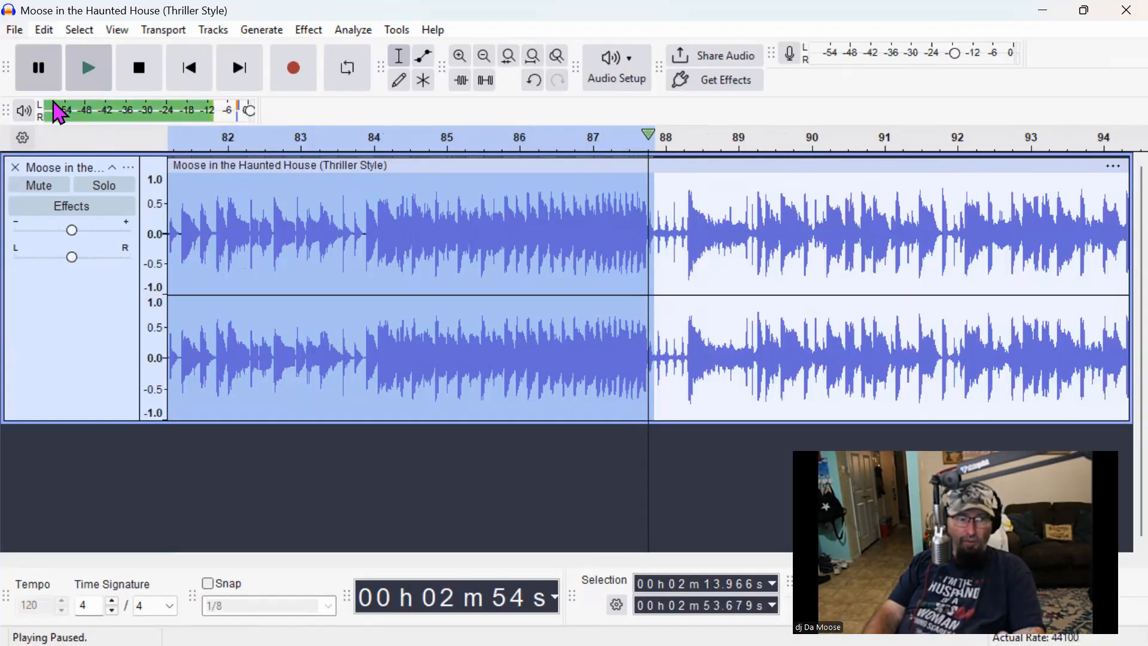
# Step: Browse the Downloads folder and the new music folder inside Music for an audio file to open
pyautogui.click(15, 29)
pyautogui.click(48, 70)
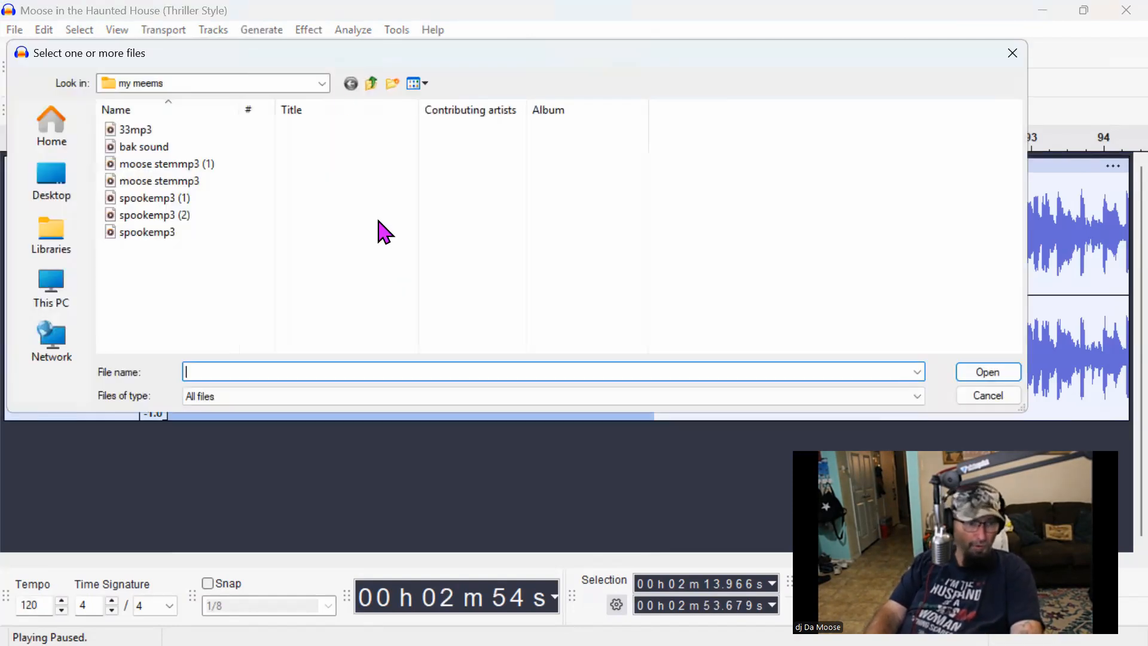
pyautogui.click(318, 85)
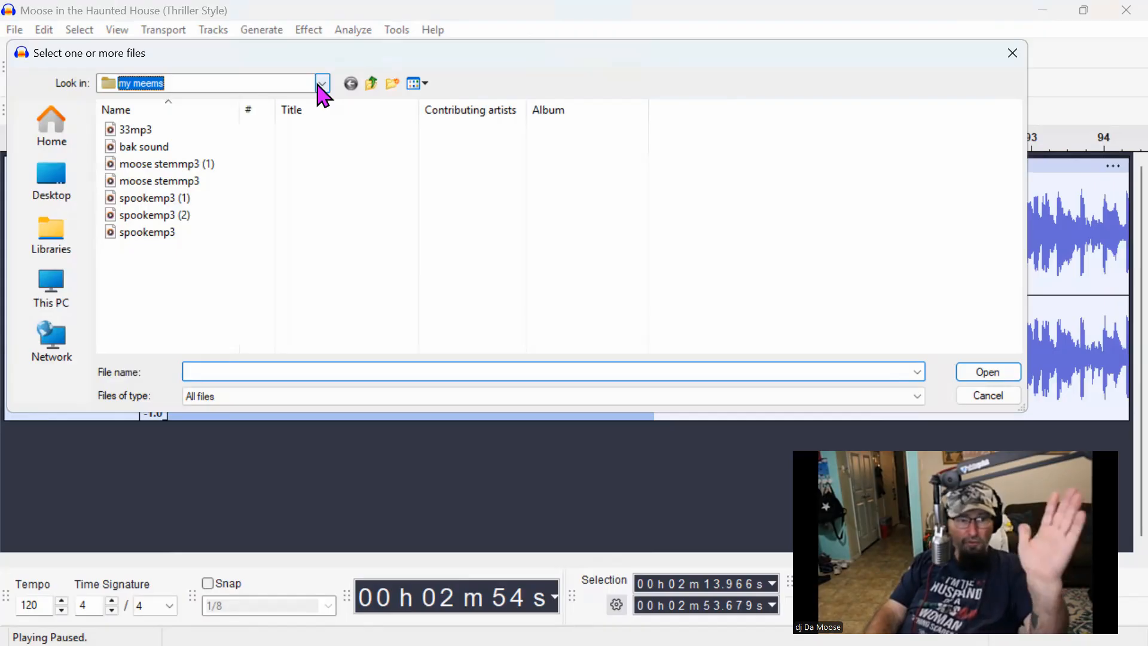
pyautogui.click(317, 85)
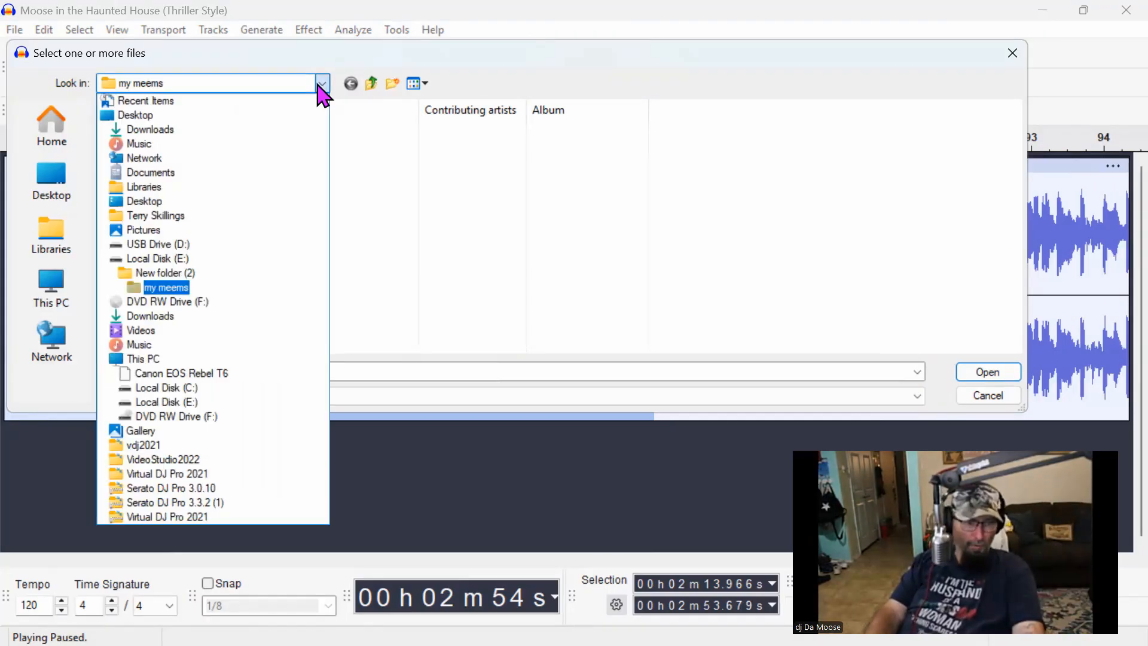
pyautogui.click(150, 133)
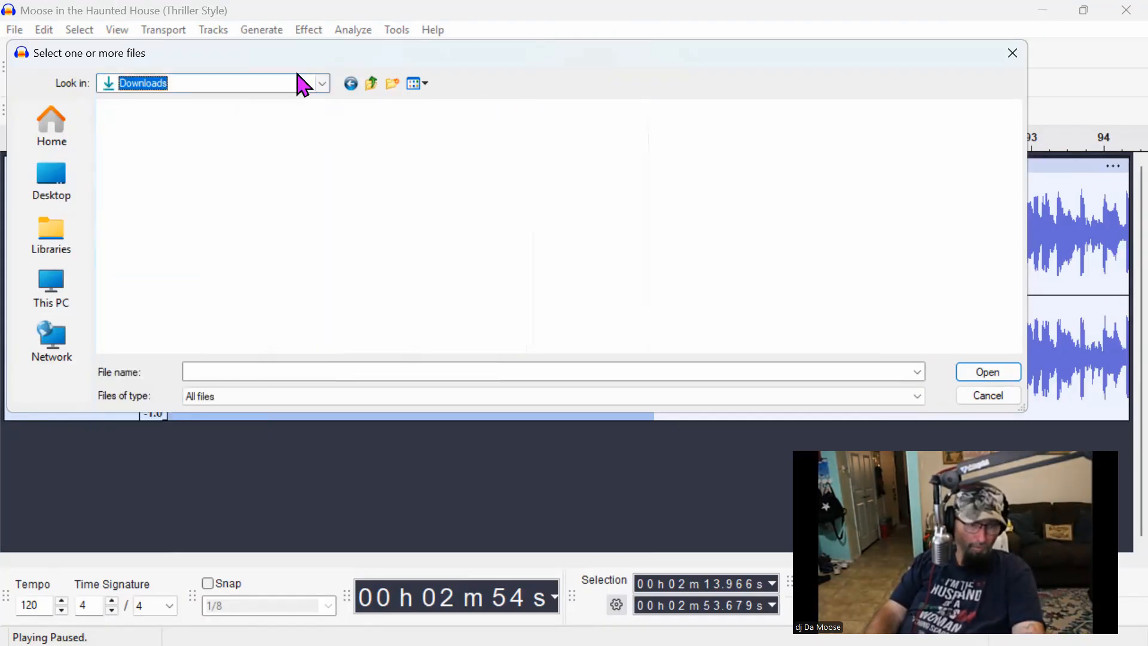
pyautogui.click(328, 82)
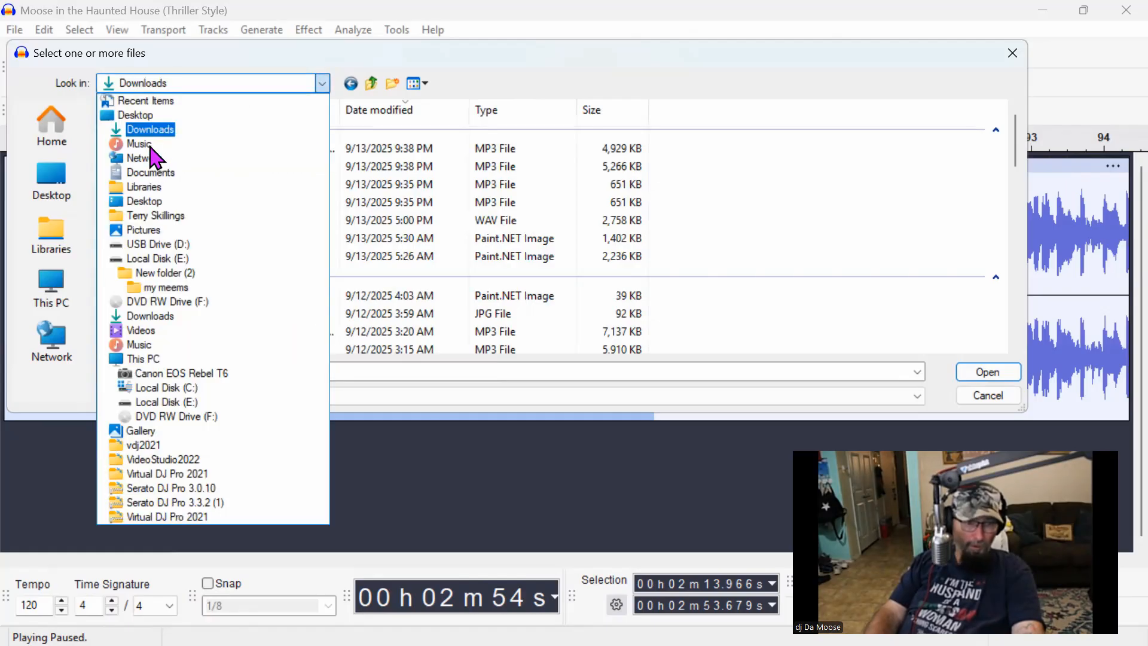
pyautogui.click(152, 147)
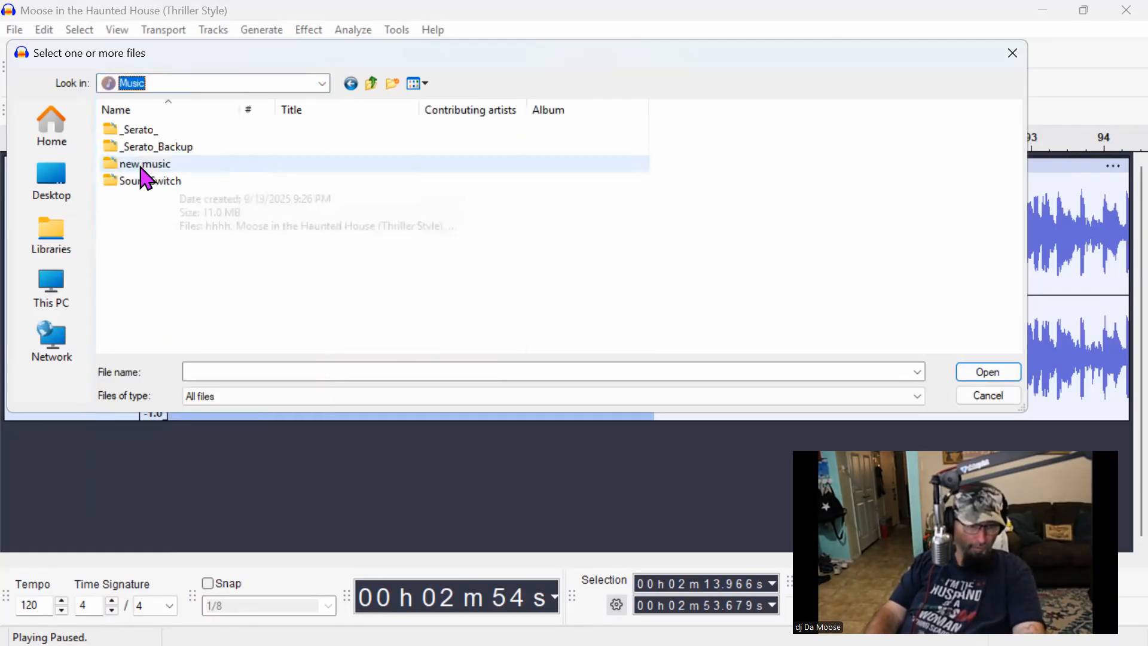
pyautogui.click(141, 167)
pyautogui.doubleClick(142, 164)
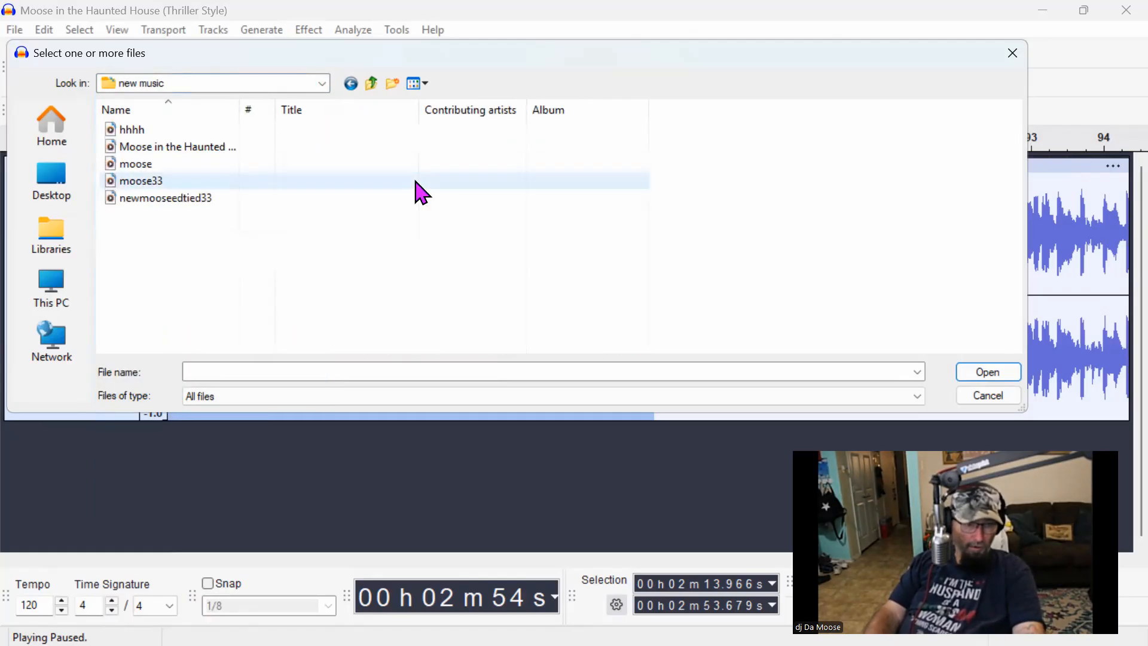
# Step: Open the Telephone moose chant MP3 from the Downloads folder and play it
pyautogui.click(302, 84)
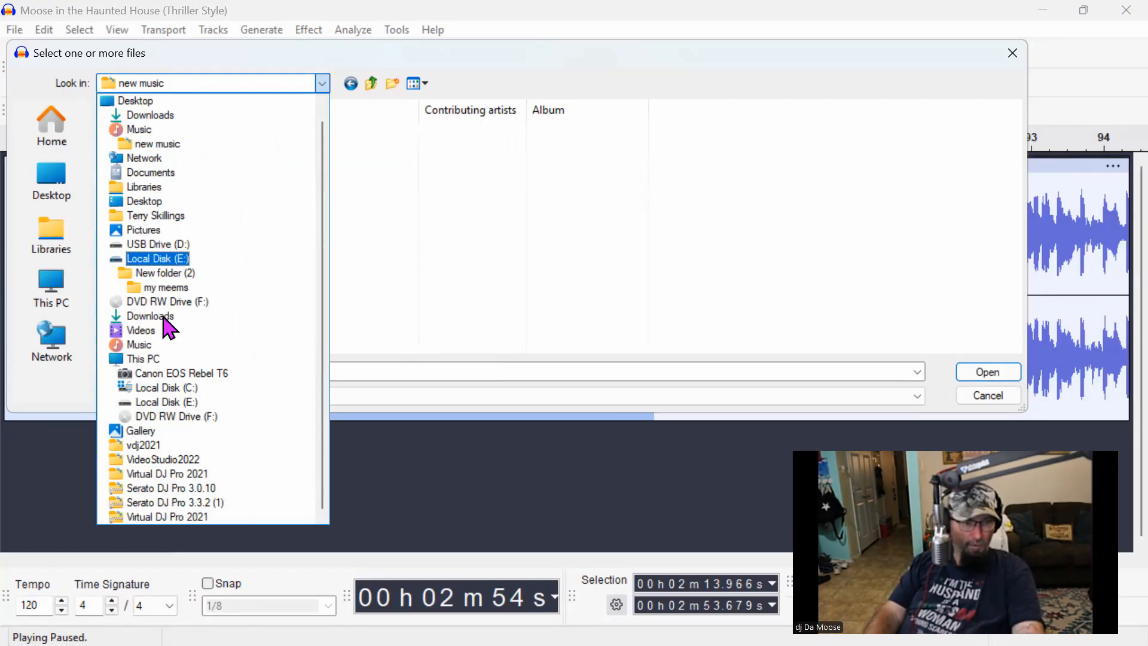
pyautogui.click(170, 326)
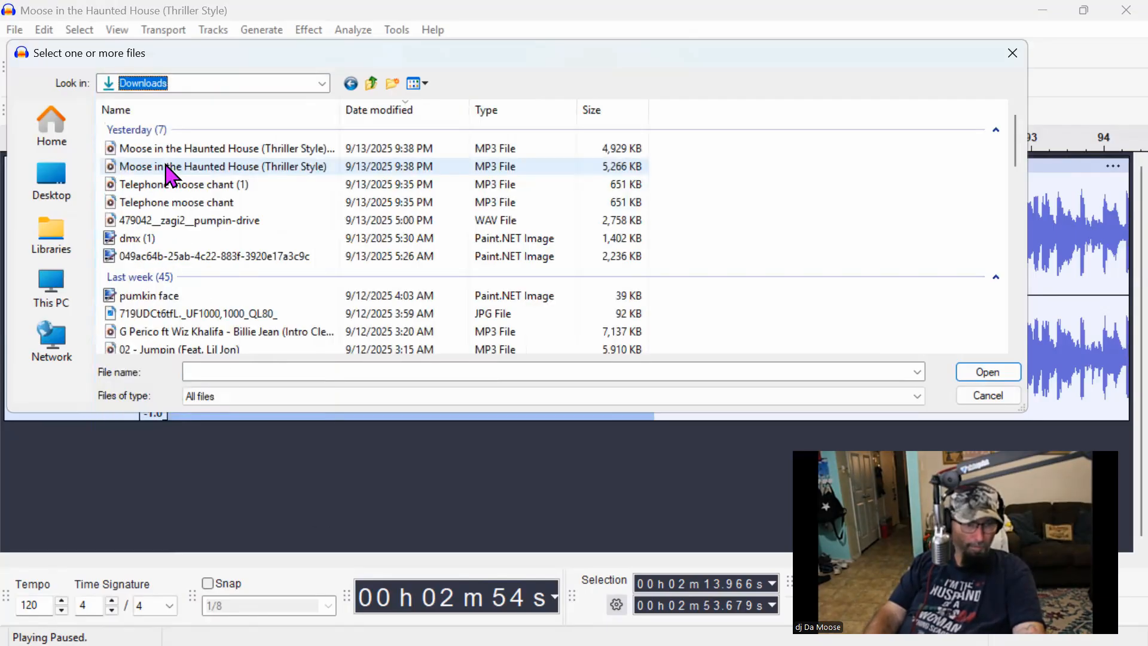
pyautogui.click(156, 203)
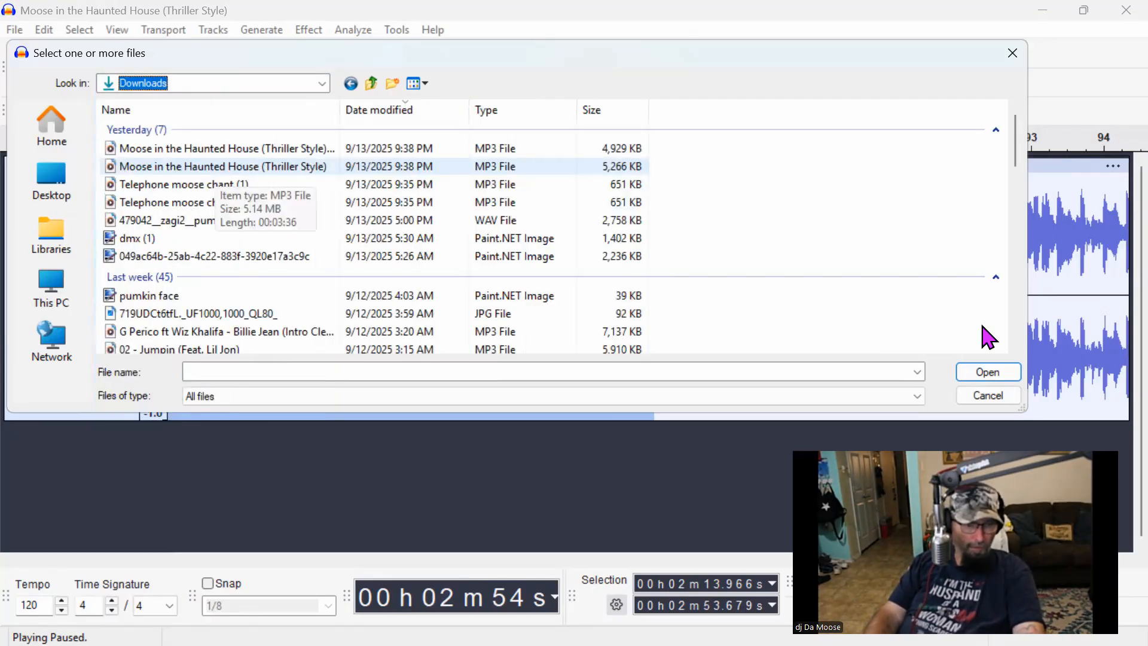
pyautogui.press('Return')
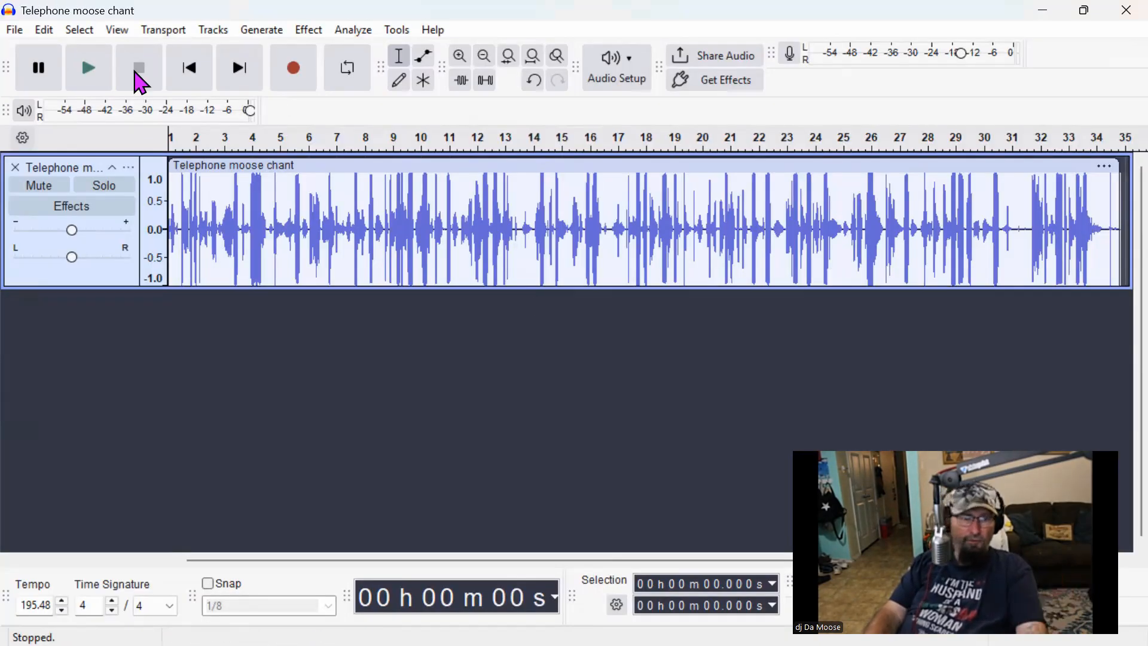
pyautogui.click(92, 76)
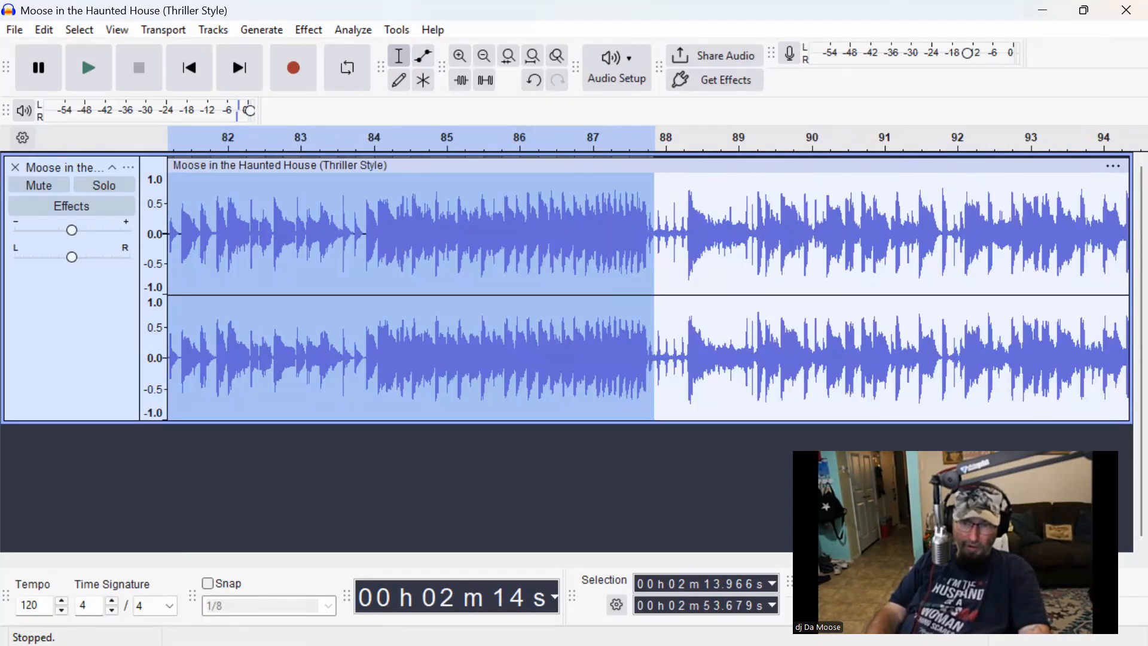
# Step: Switch to VirtualDJ and play the opening of newmooseedtied33 on deck 1, pausing after about ten seconds
pyautogui.click(1043, 10)
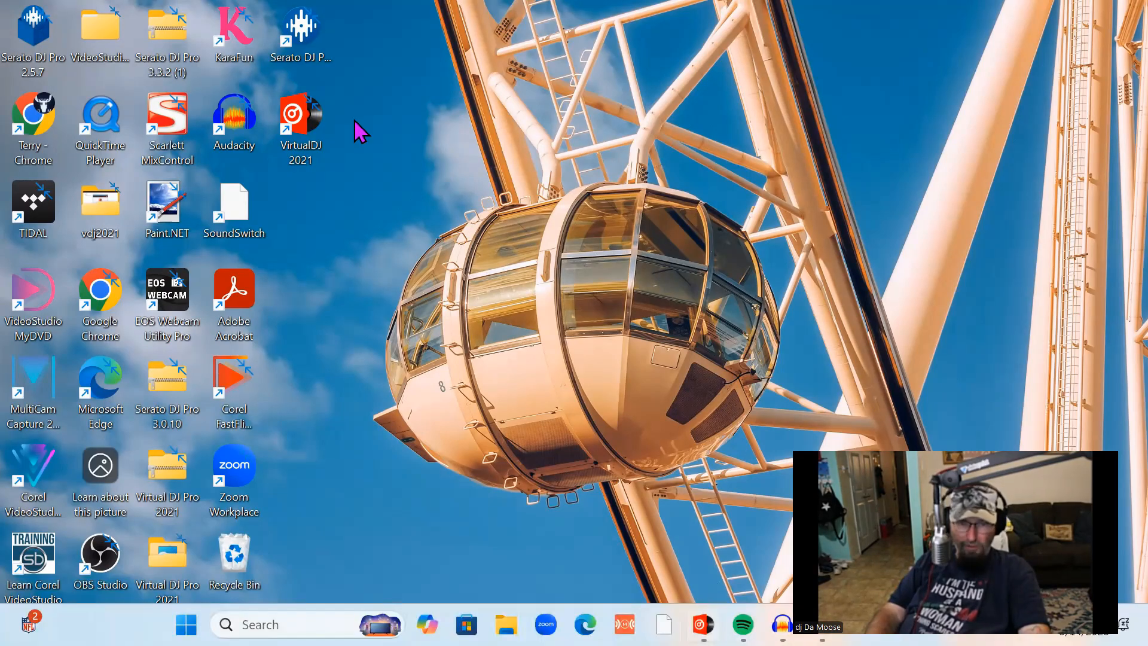
pyautogui.click(704, 624)
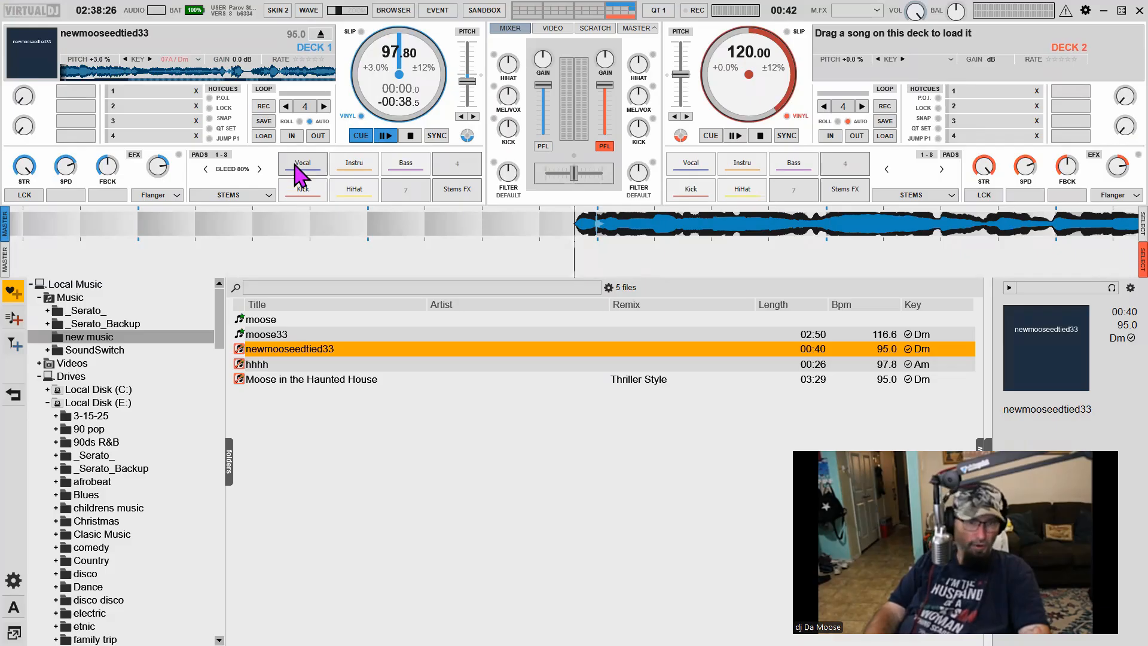
pyautogui.click(389, 135)
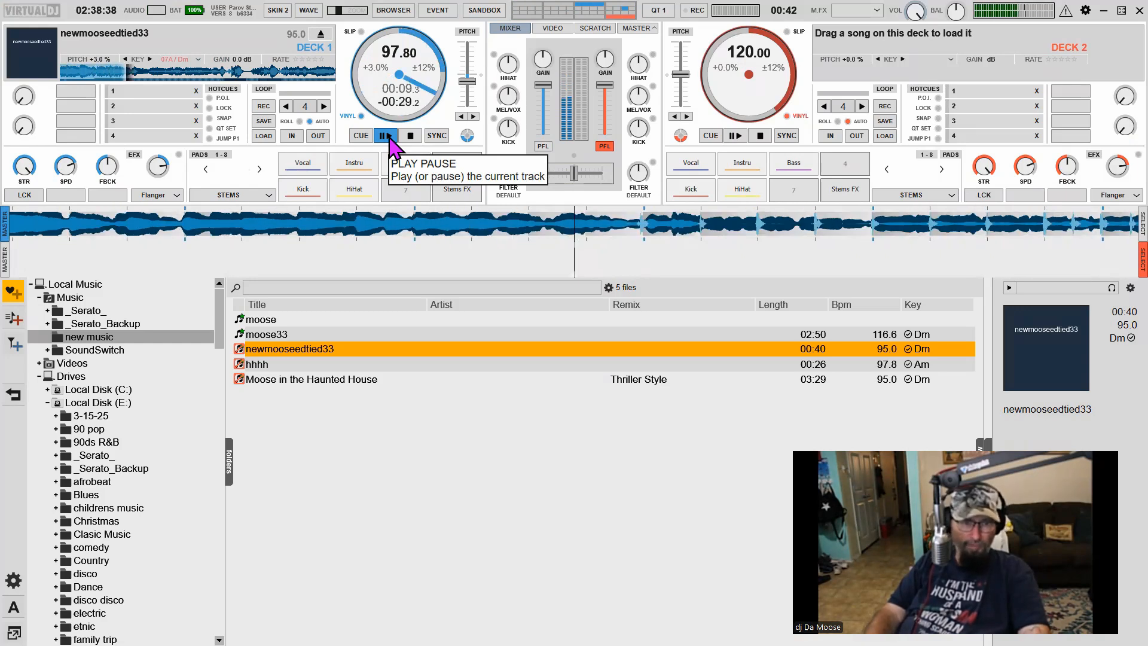
pyautogui.click(388, 138)
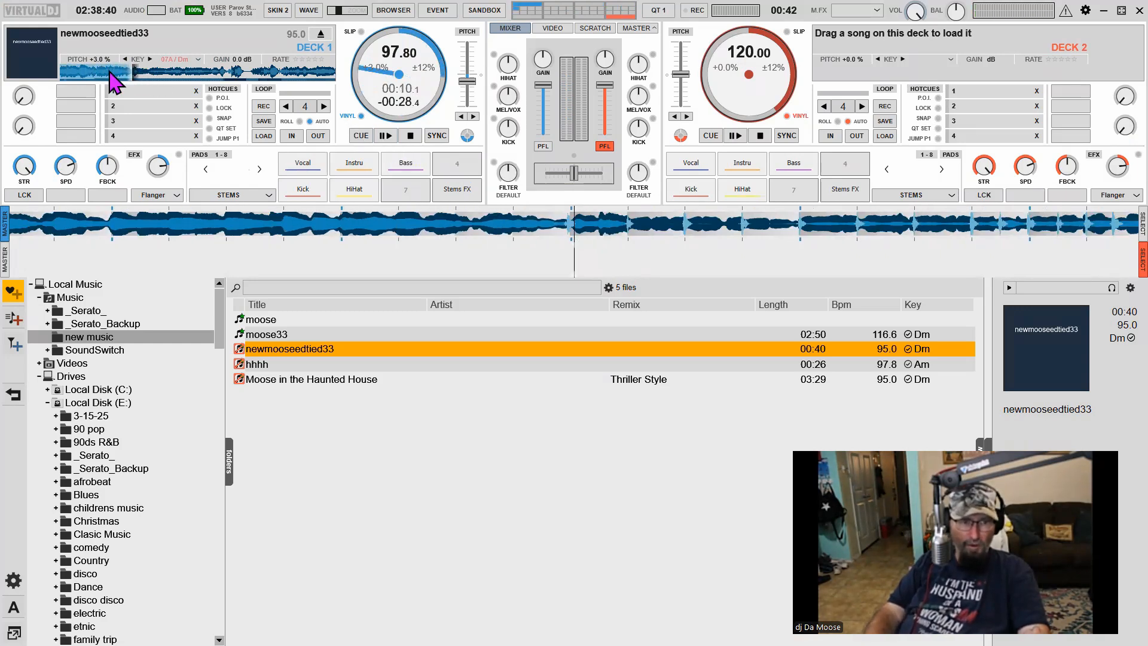
# Step: Toggle the Vocal stem of newmooseedtied33 on deck 1 and play the track from its start
pyautogui.moveTo(179, 222); pyautogui.dragTo(246, 275)
pyautogui.click(410, 136)
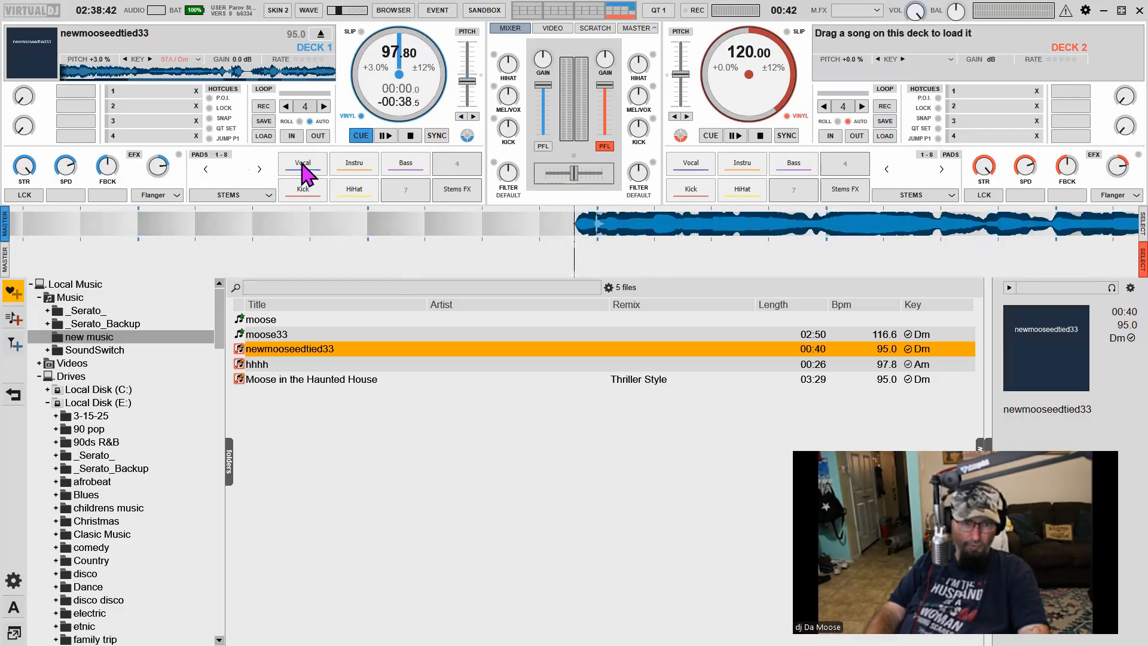
pyautogui.click(302, 165)
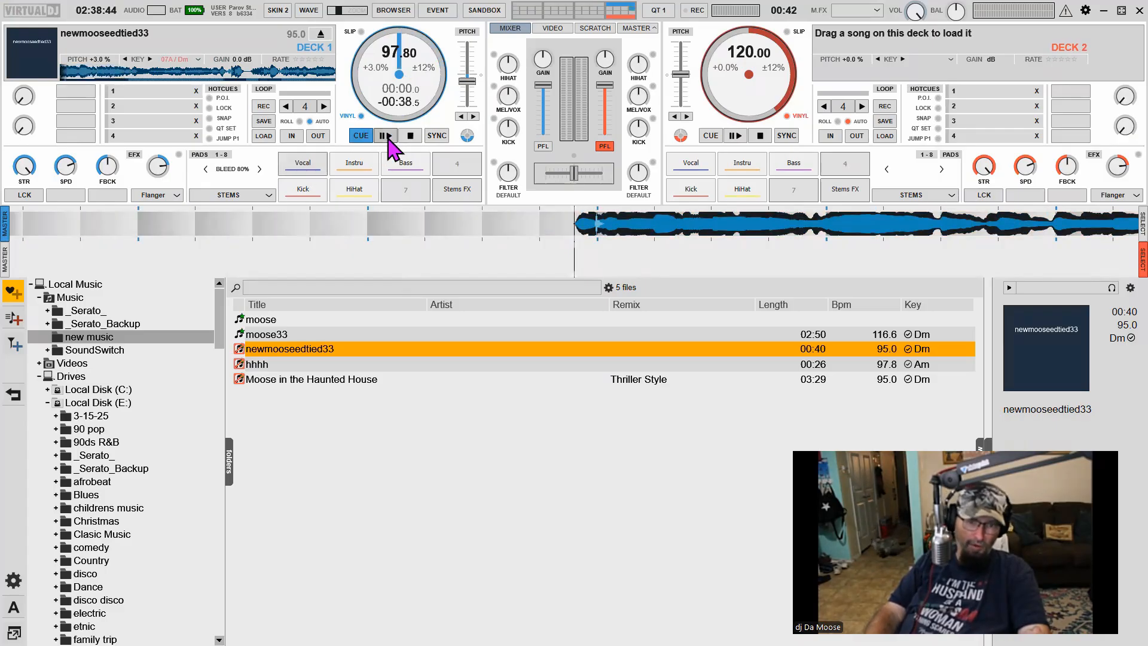
pyautogui.click(385, 136)
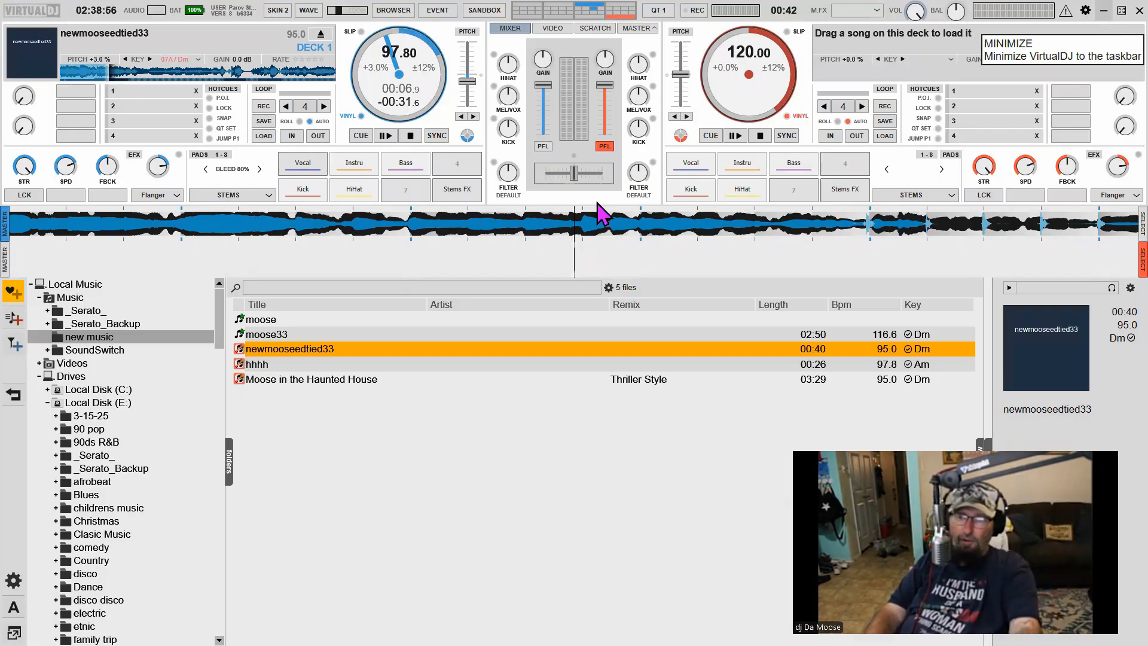
# Step: Switch to the moose stemmp3 (1) project in Audacity and play its first five seconds
pyautogui.click(1103, 10)
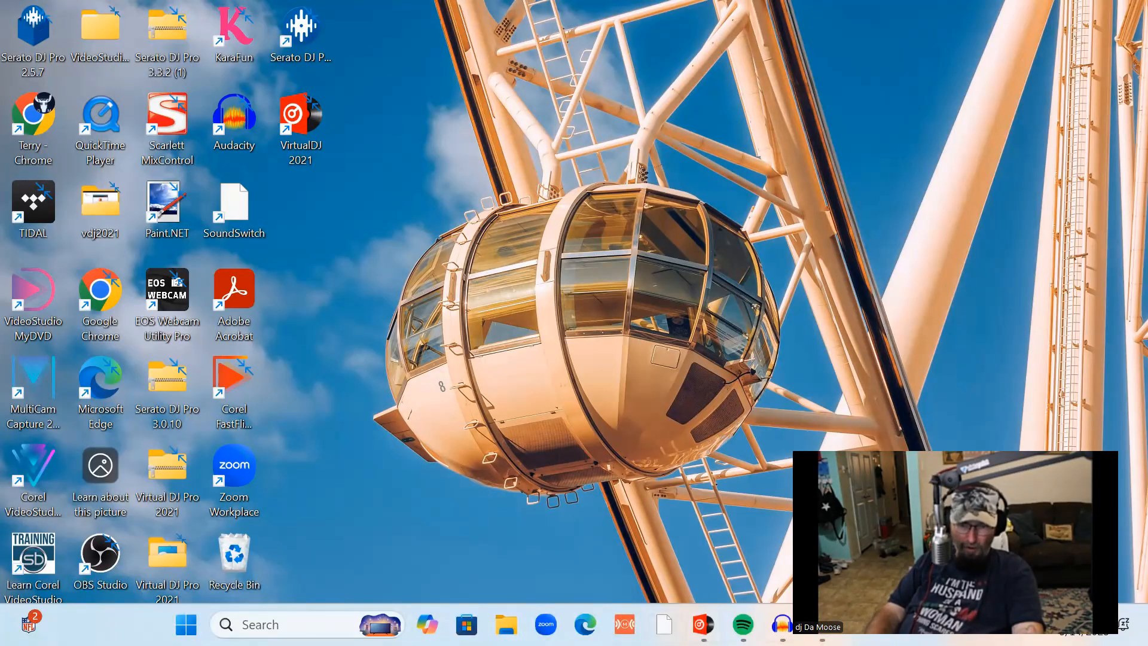
pyautogui.moveTo(781, 624)
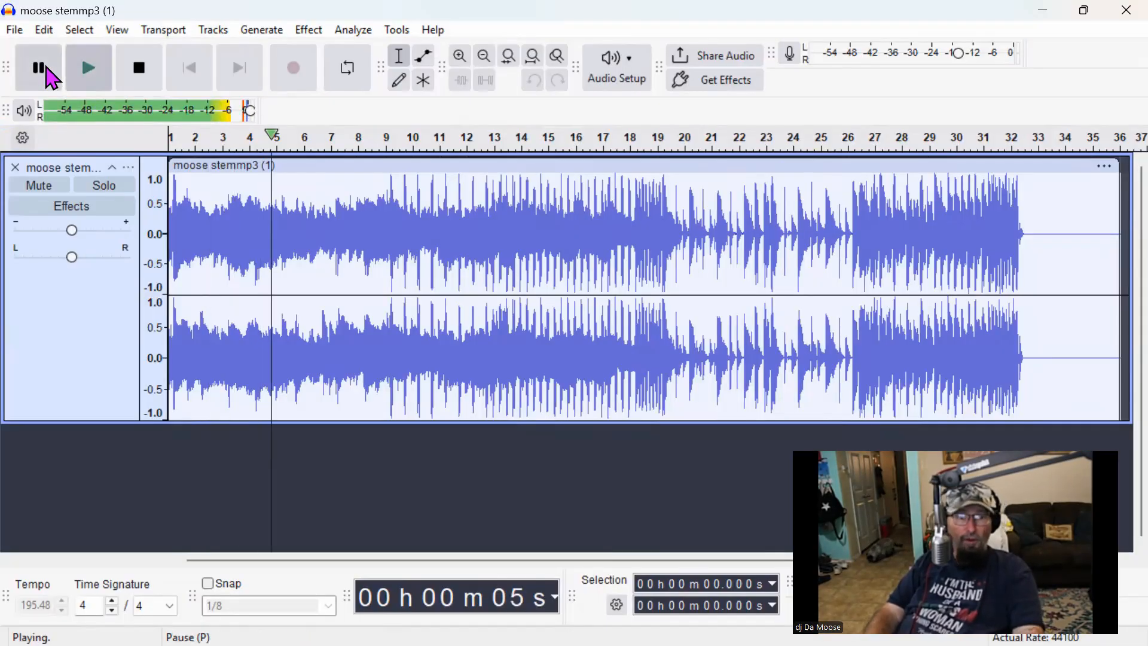
pyautogui.click(39, 68)
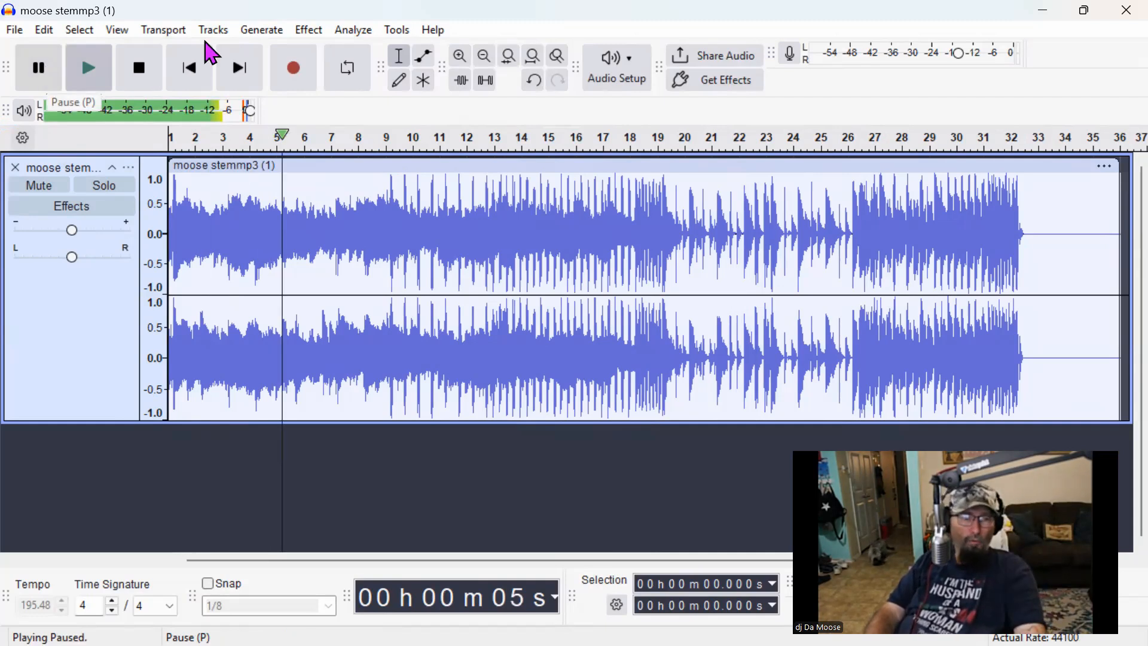
# Step: Add a new mono track below the stem audio in the moose stemmp3 (1) project
pyautogui.click(222, 34)
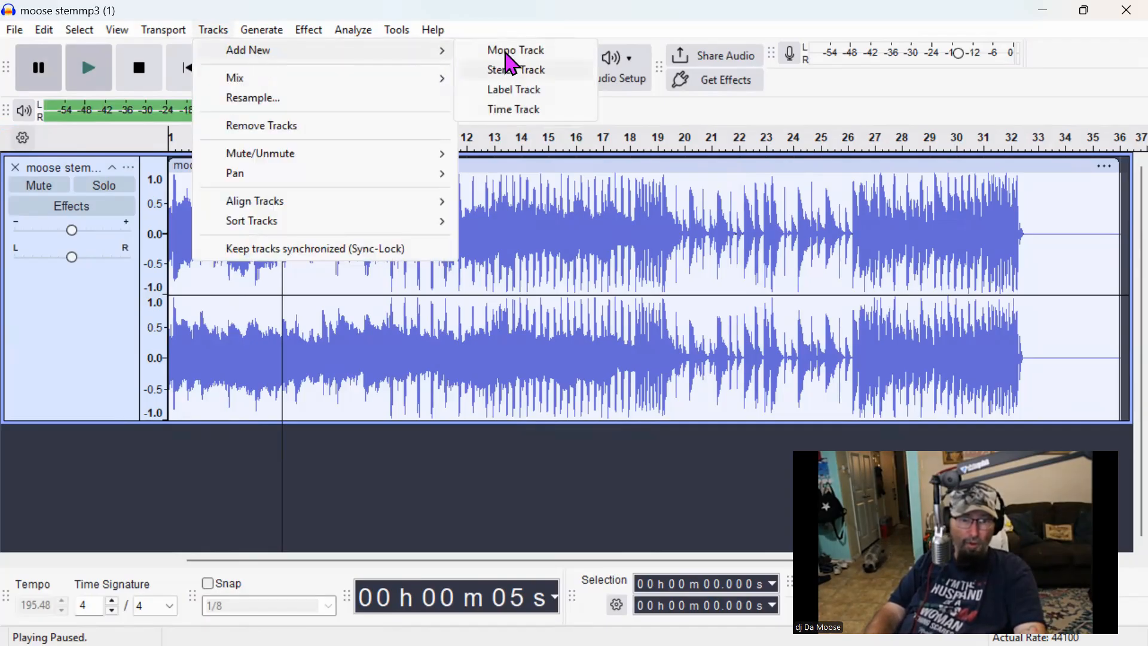
pyautogui.click(507, 54)
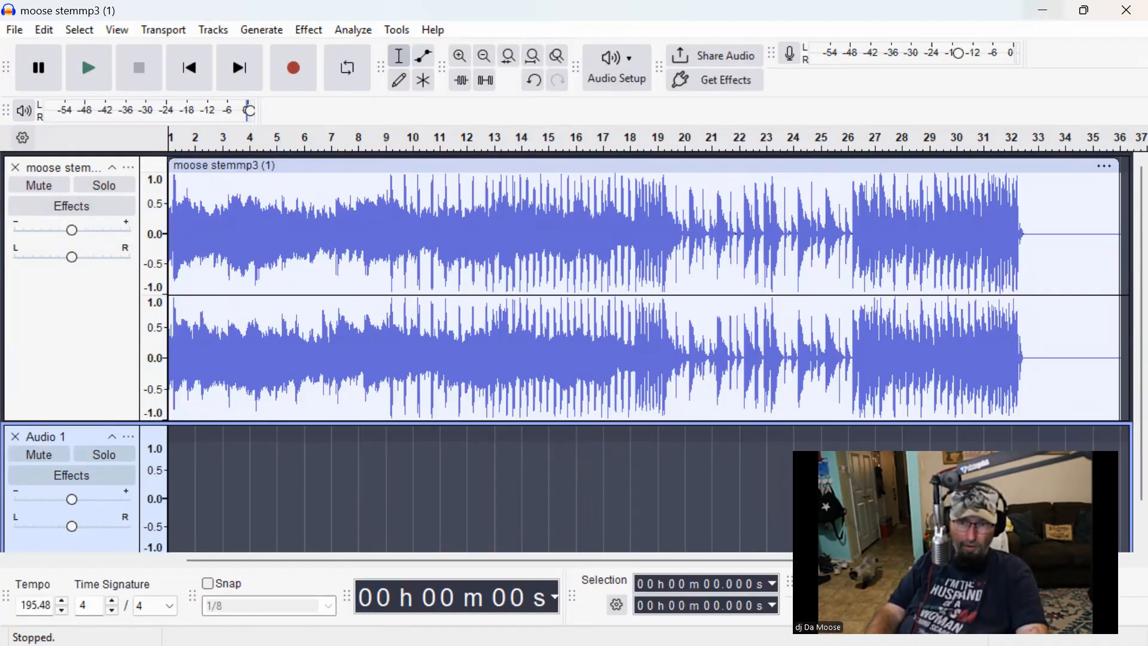
# Step: Switch to the Telephone moose chant project and copy its entire audio clip
pyautogui.click(1042, 10)
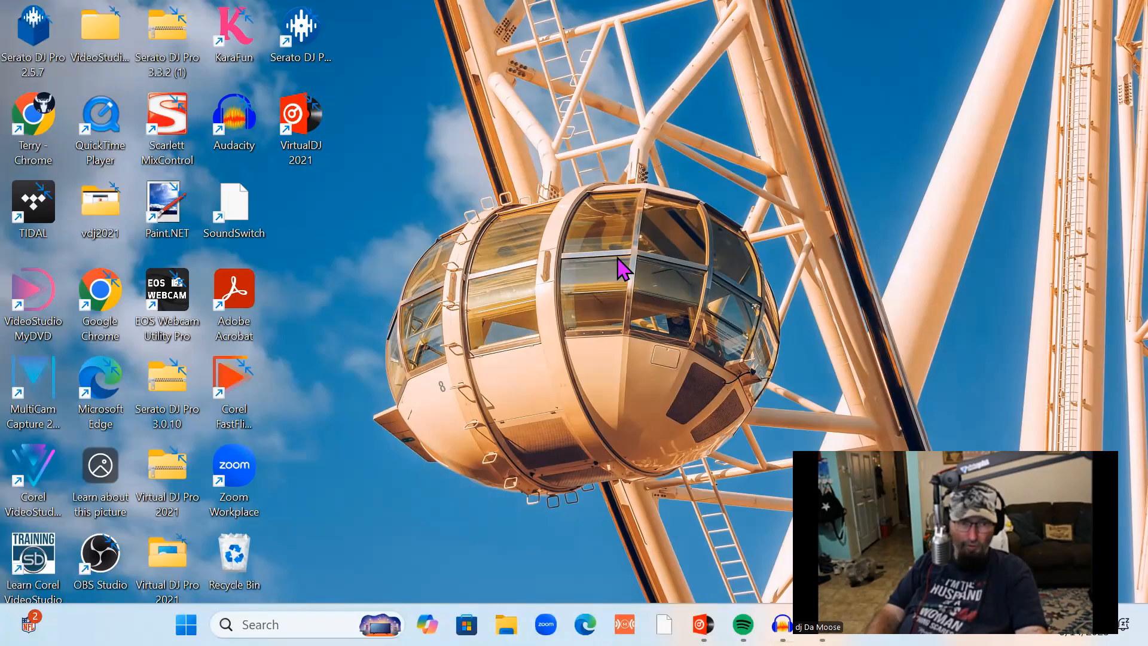
pyautogui.hotkey('alt', 'Tab')
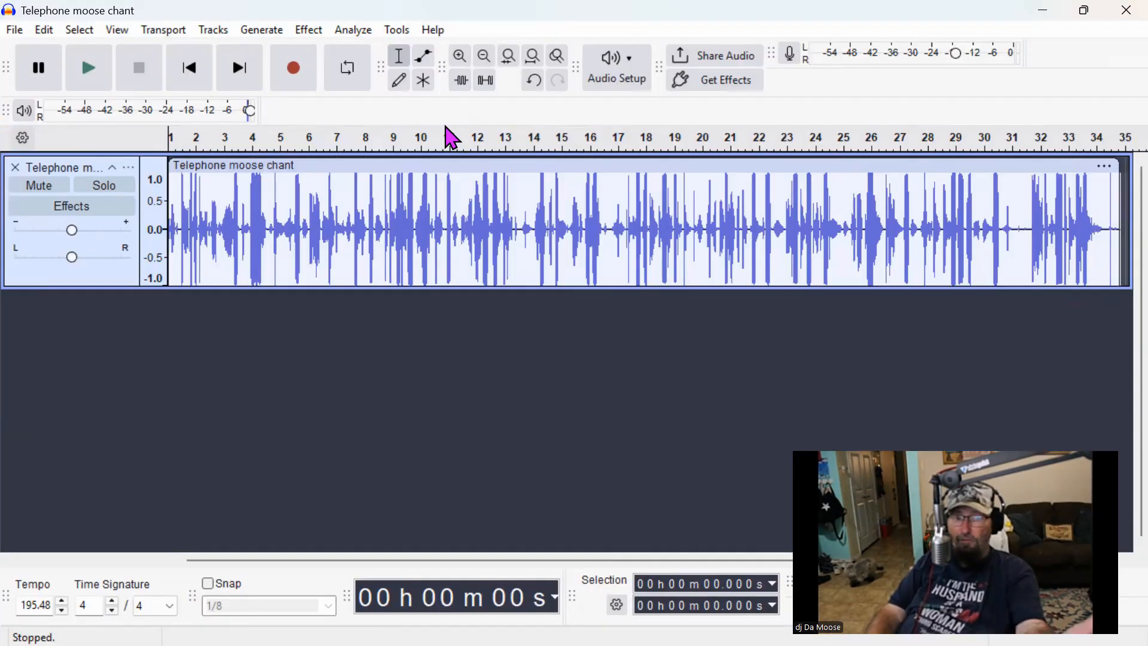
pyautogui.click(394, 167)
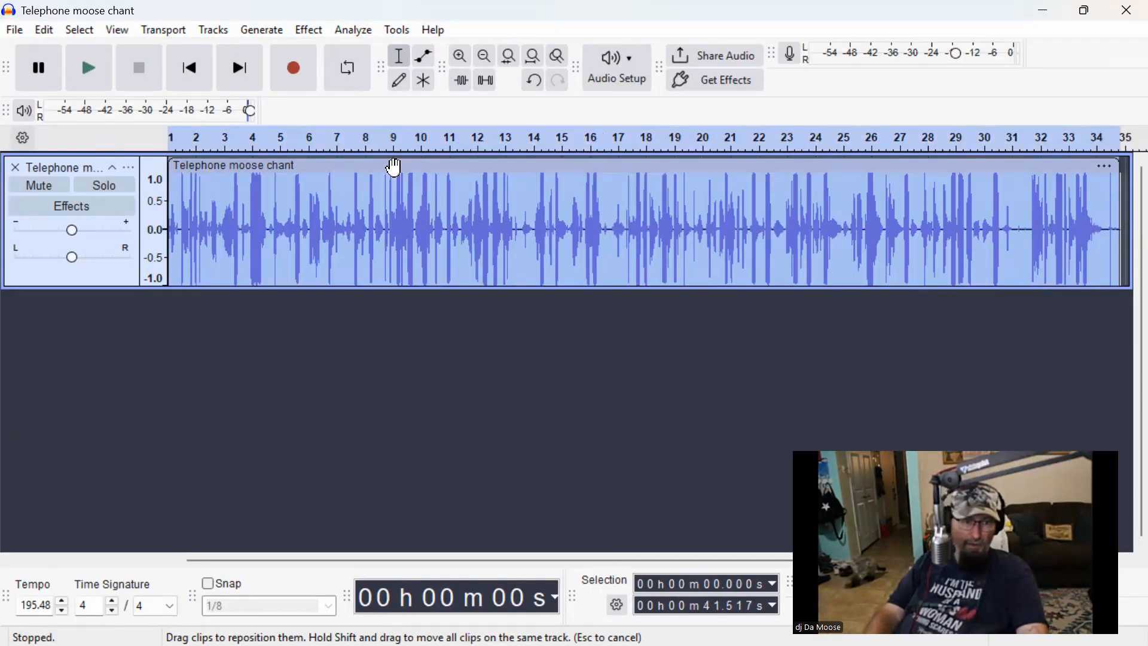
pyautogui.click(45, 31)
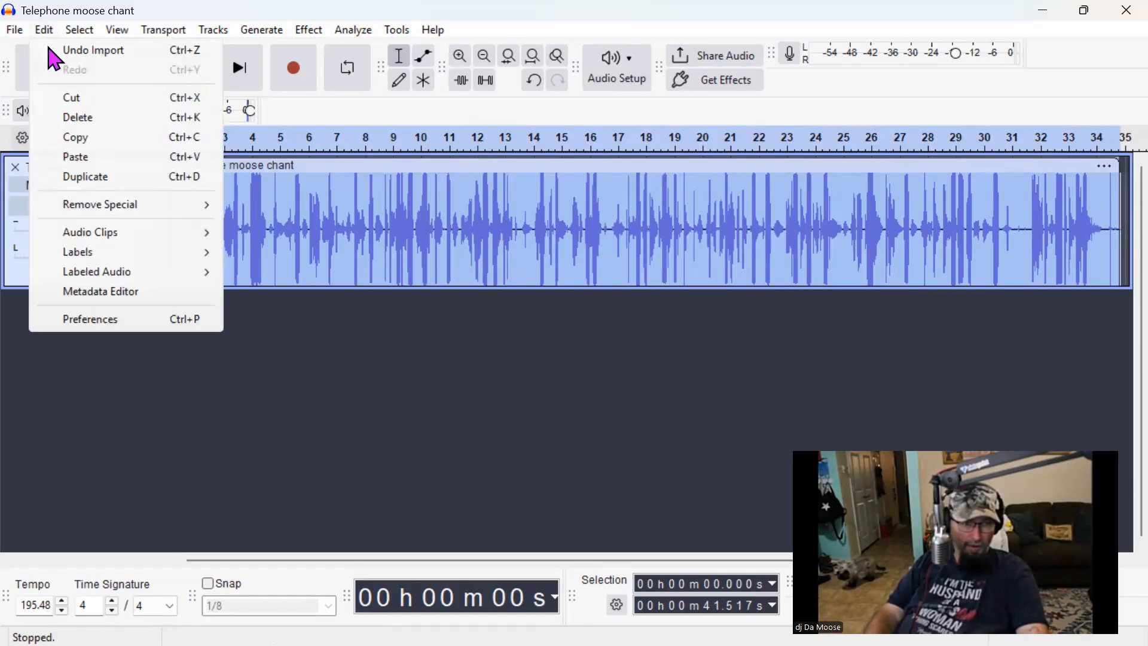
pyautogui.click(83, 137)
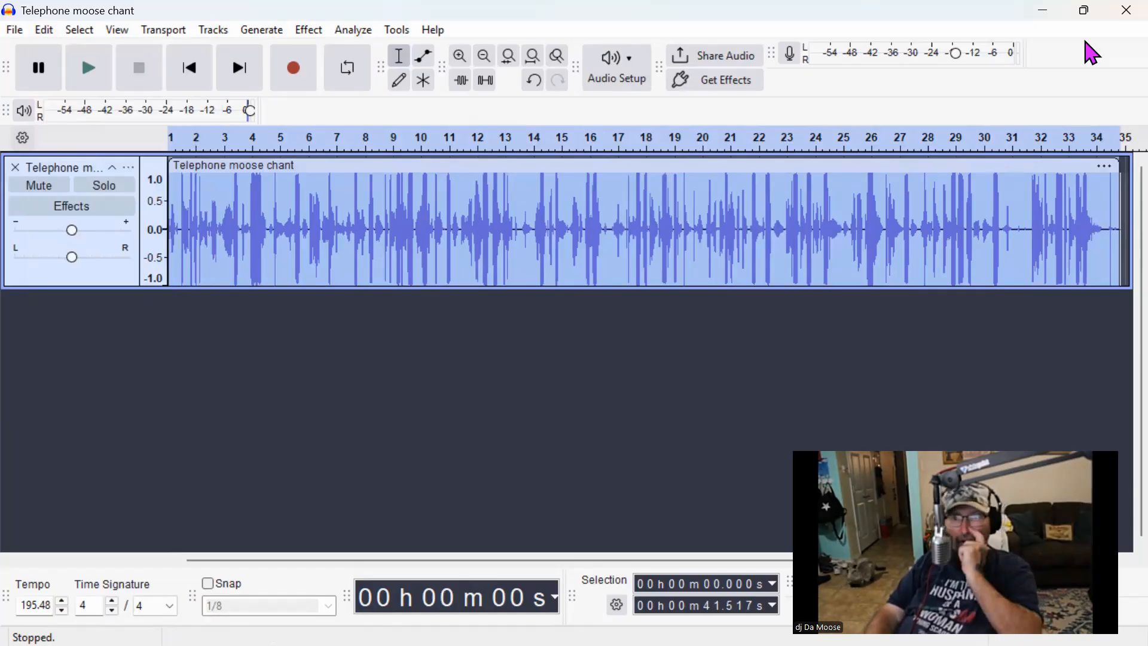
# Step: Return to the moose stemmp3 (1) project, paste the chant into the new mono track and slide the clip to the timeline's start
pyautogui.click(1041, 9)
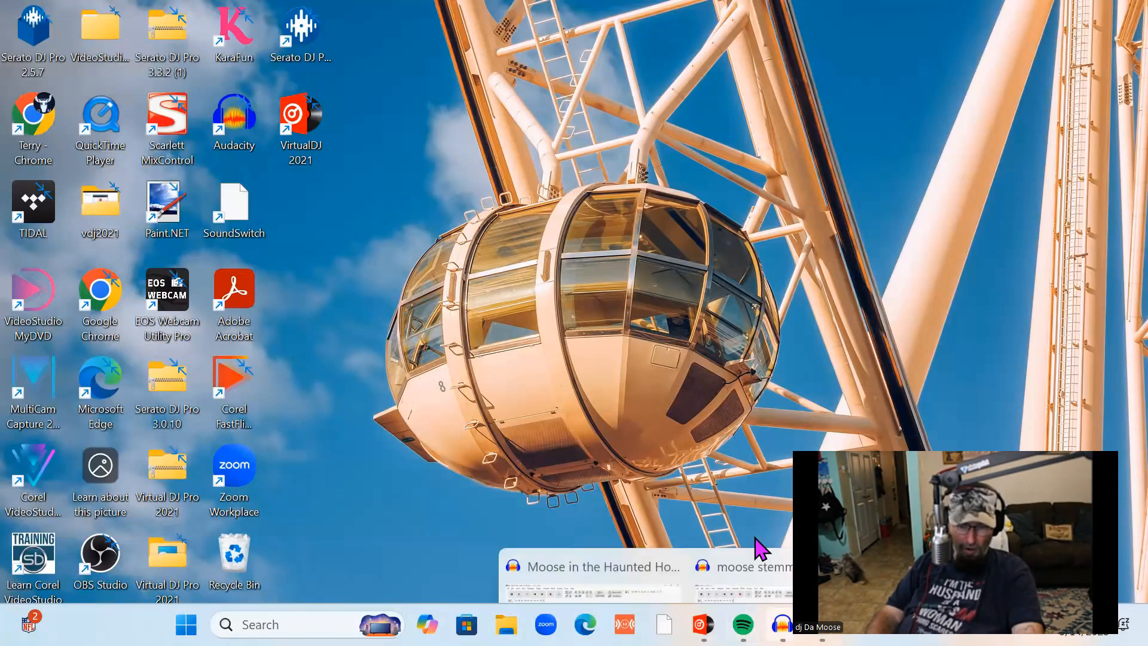
pyautogui.hotkey('alt', 'Tab')
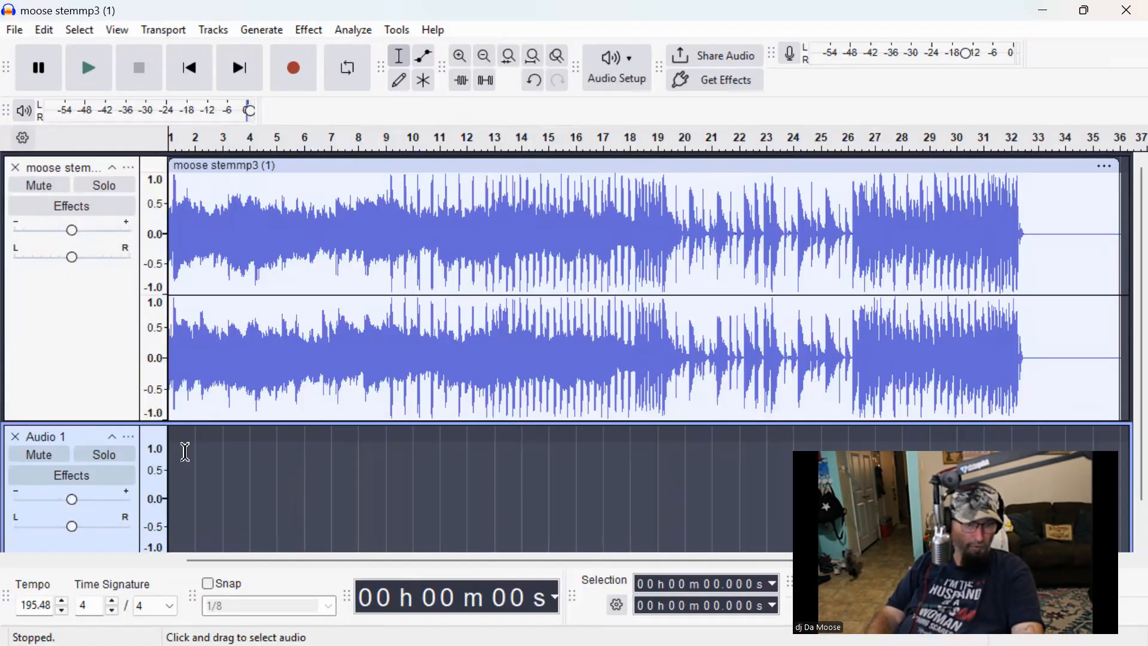
pyautogui.click(194, 452)
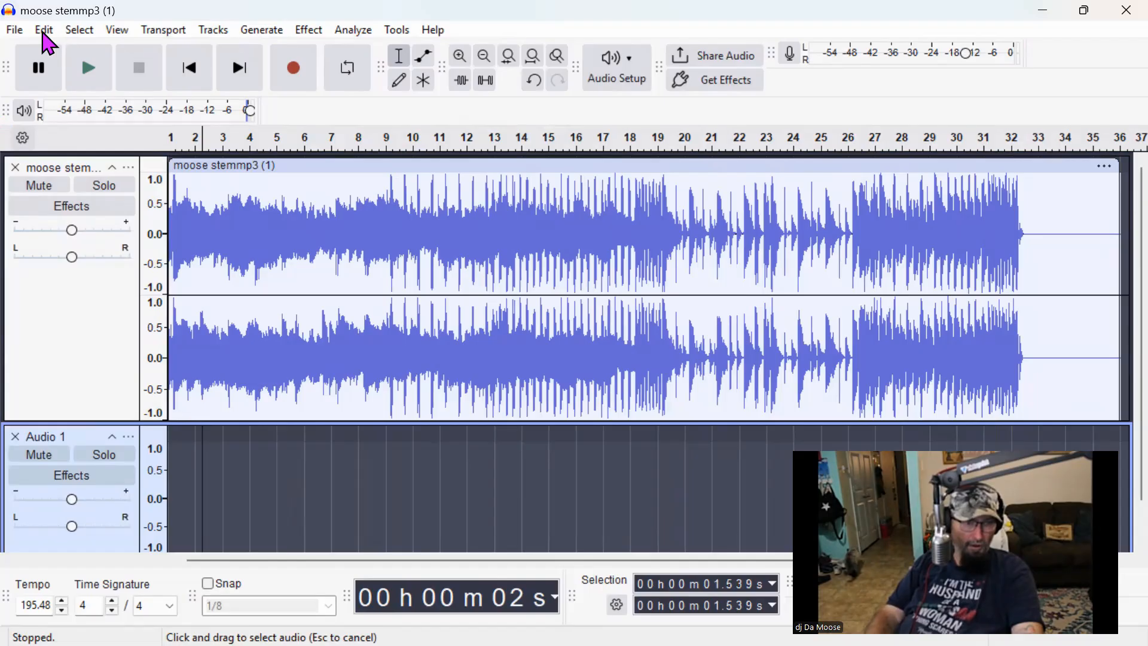
pyautogui.click(44, 30)
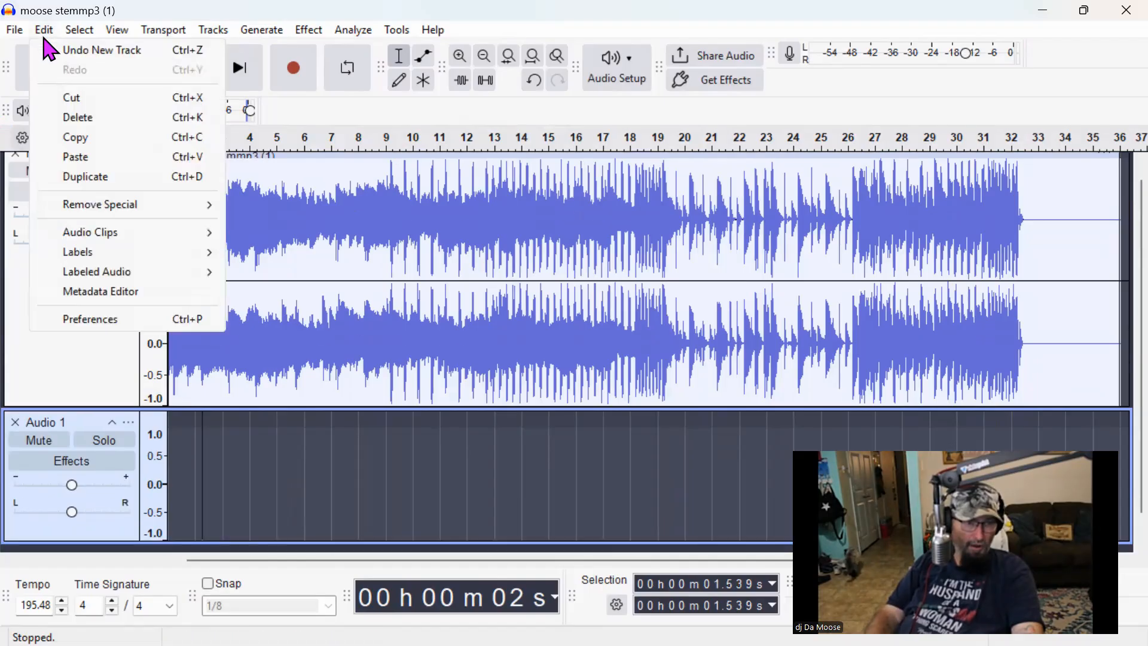
pyautogui.click(81, 158)
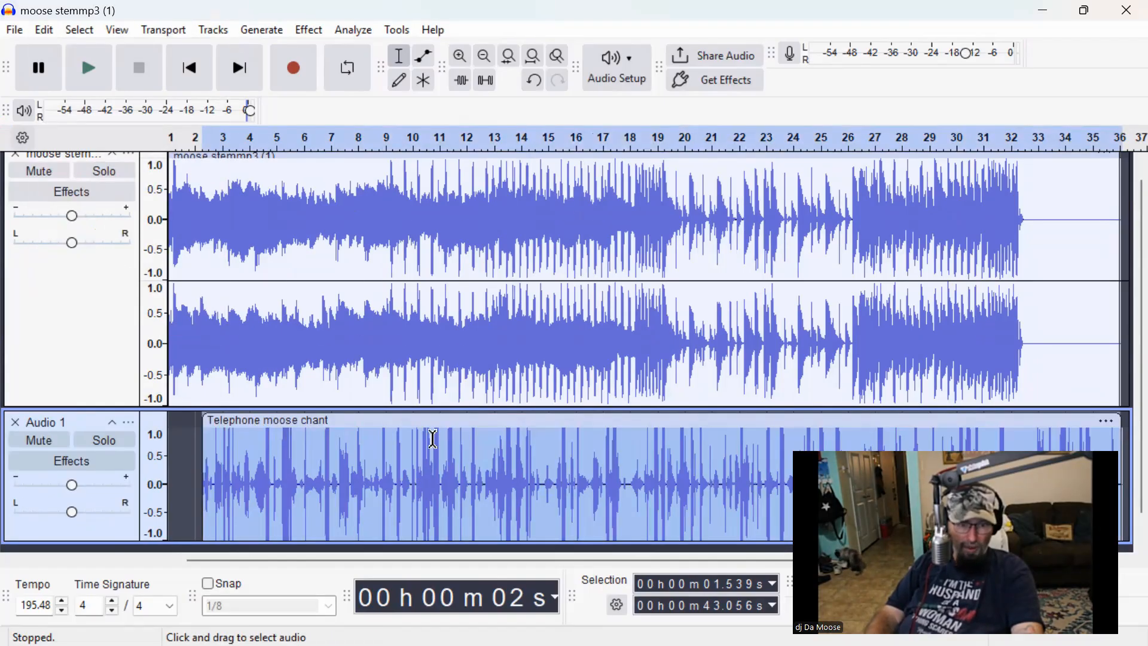
pyautogui.moveTo(436, 422); pyautogui.dragTo(394, 422)
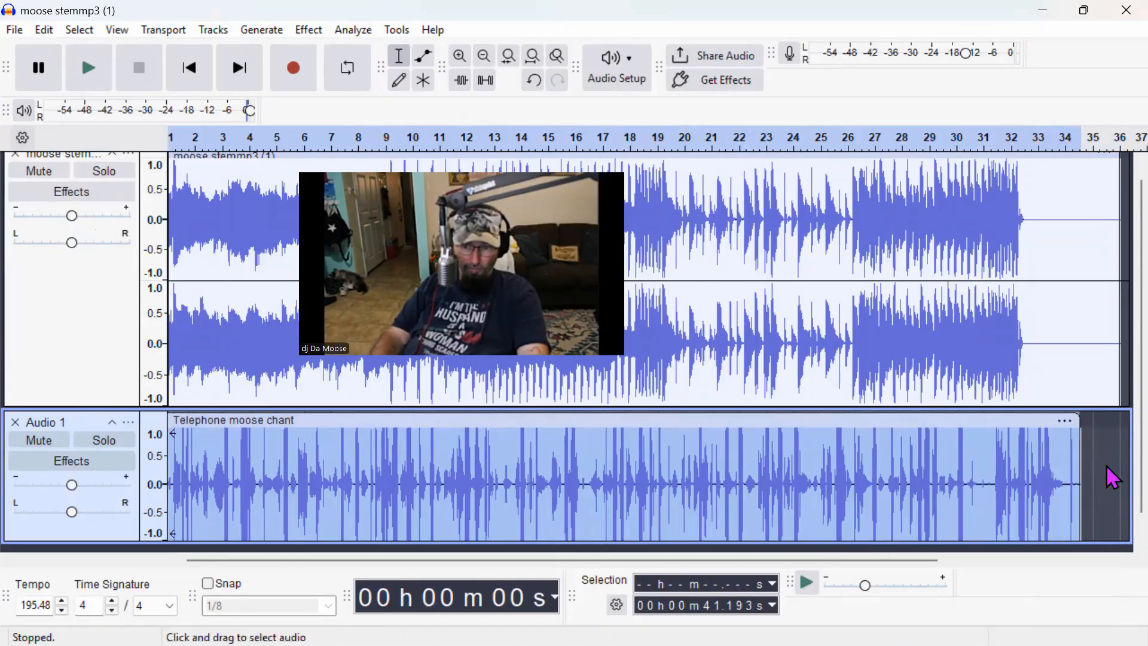
# Step: Delete the section from about 36.3 to 37.3 seconds of the chant clip and trim a sliver off its start
pyautogui.click(1104, 464)
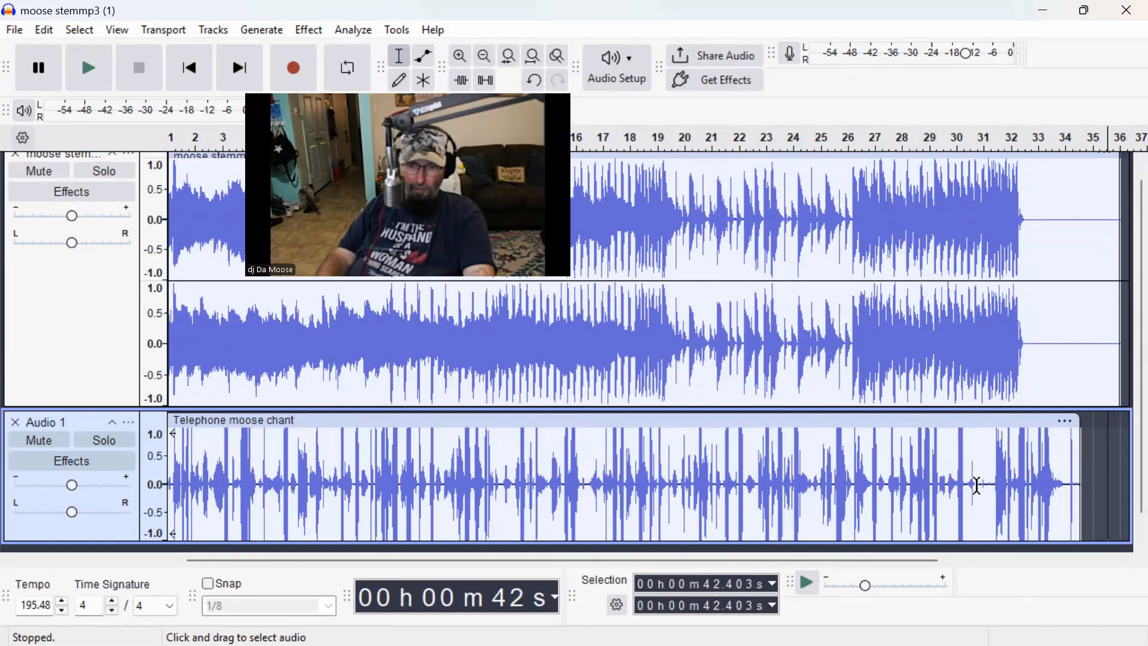
pyautogui.moveTo(978, 484)
pyautogui.mouseDown()
pyautogui.moveTo(998, 485)
pyautogui.moveTo(987, 488)
pyautogui.mouseUp()
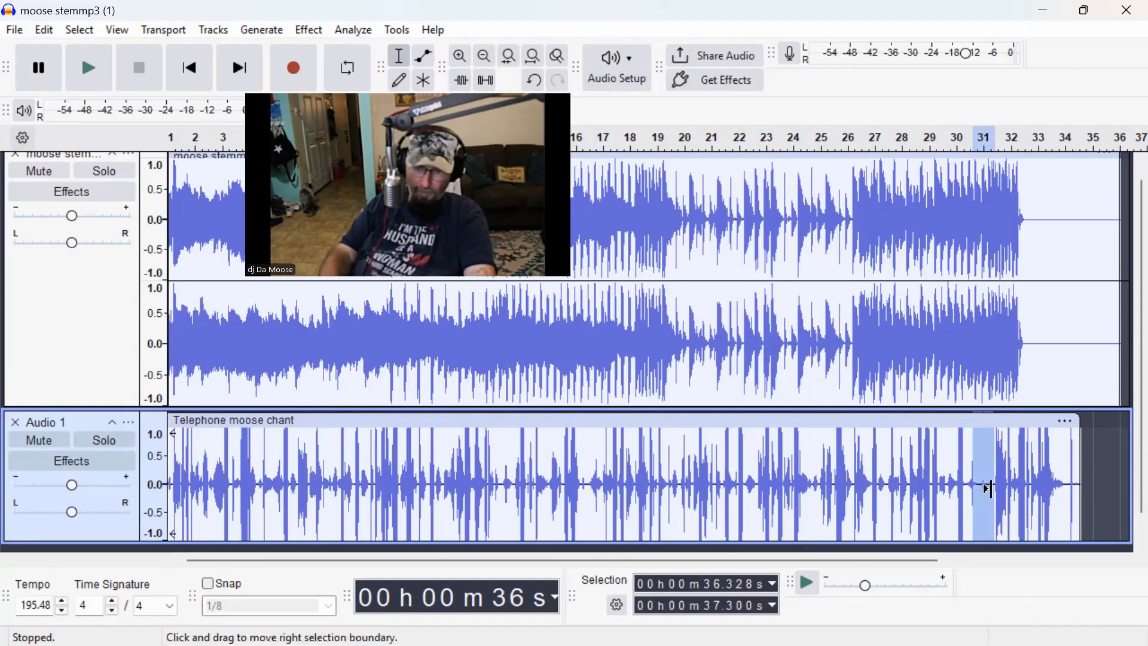
pyautogui.press('Delete')
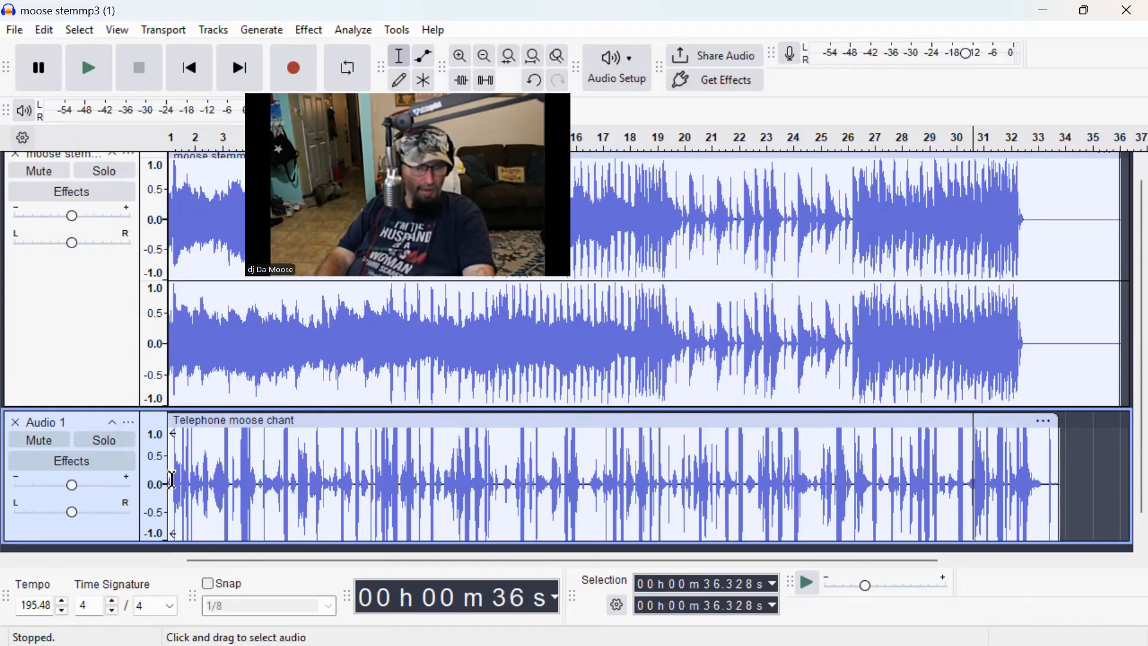
pyautogui.click(172, 480)
pyautogui.moveTo(159, 478); pyautogui.dragTo(171, 495)
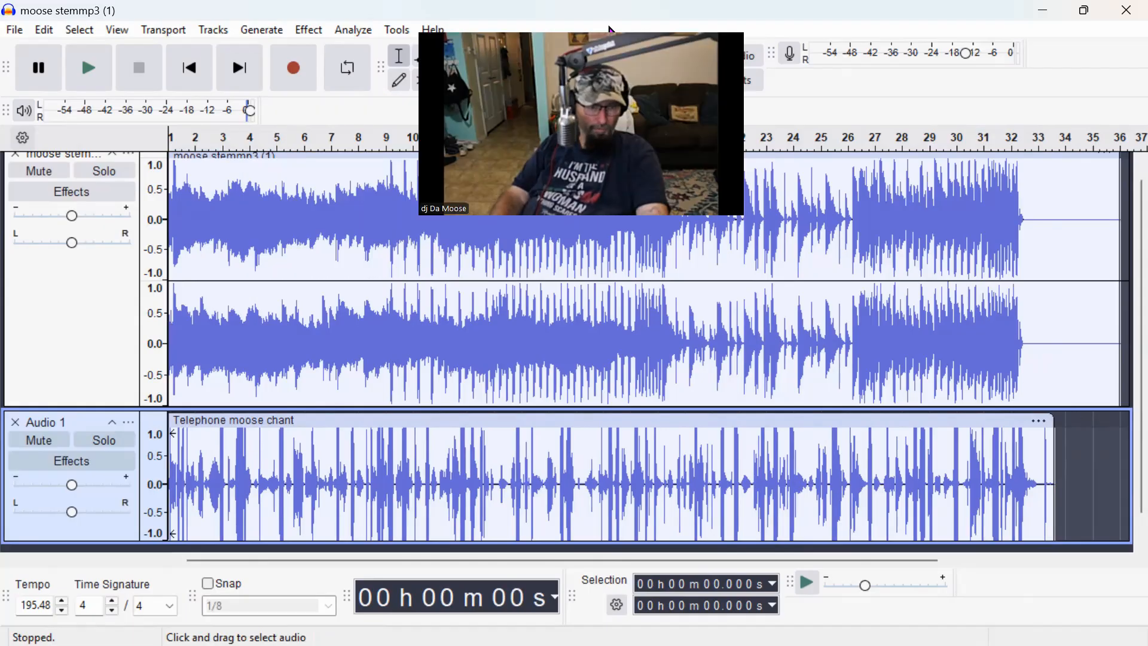
# Step: Play both tracks together from the start and pause at about 43 seconds
pyautogui.click(90, 72)
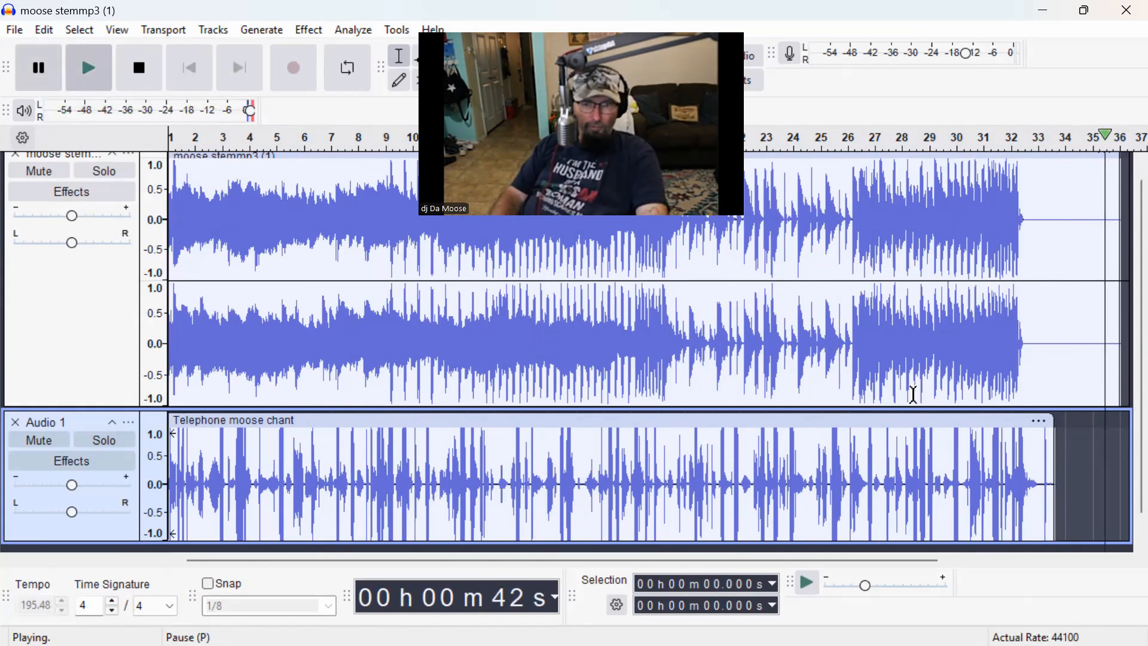
pyautogui.press('p')
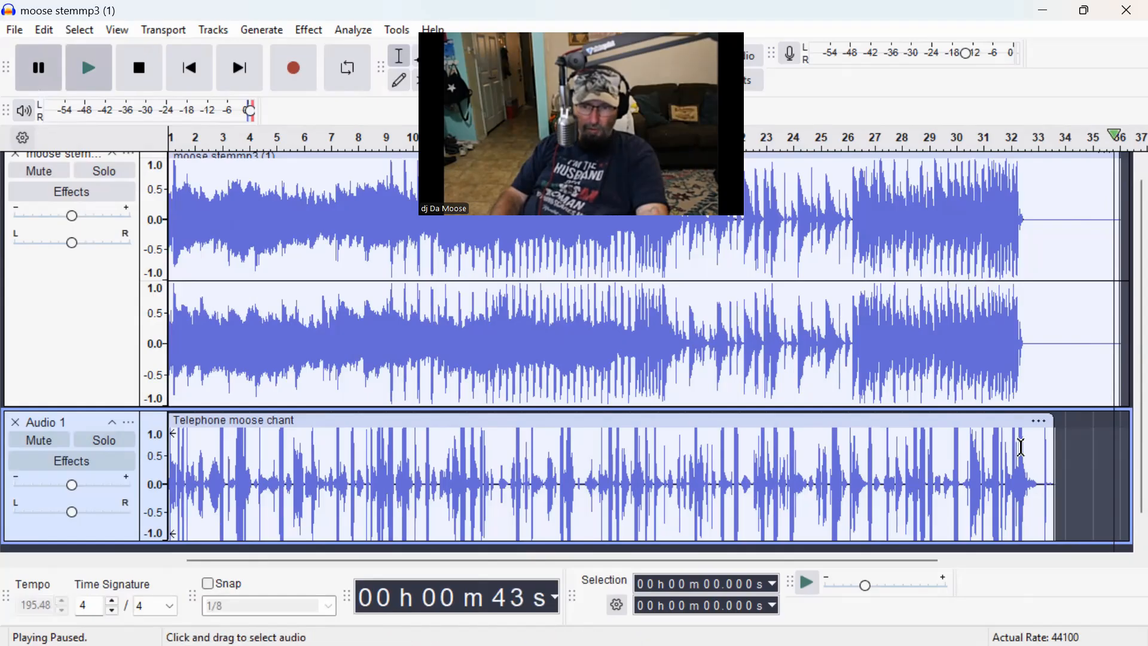
# Step: Delete the tail of the Telephone moose chant clip from about 39.2 seconds to its end
pyautogui.click(1082, 460)
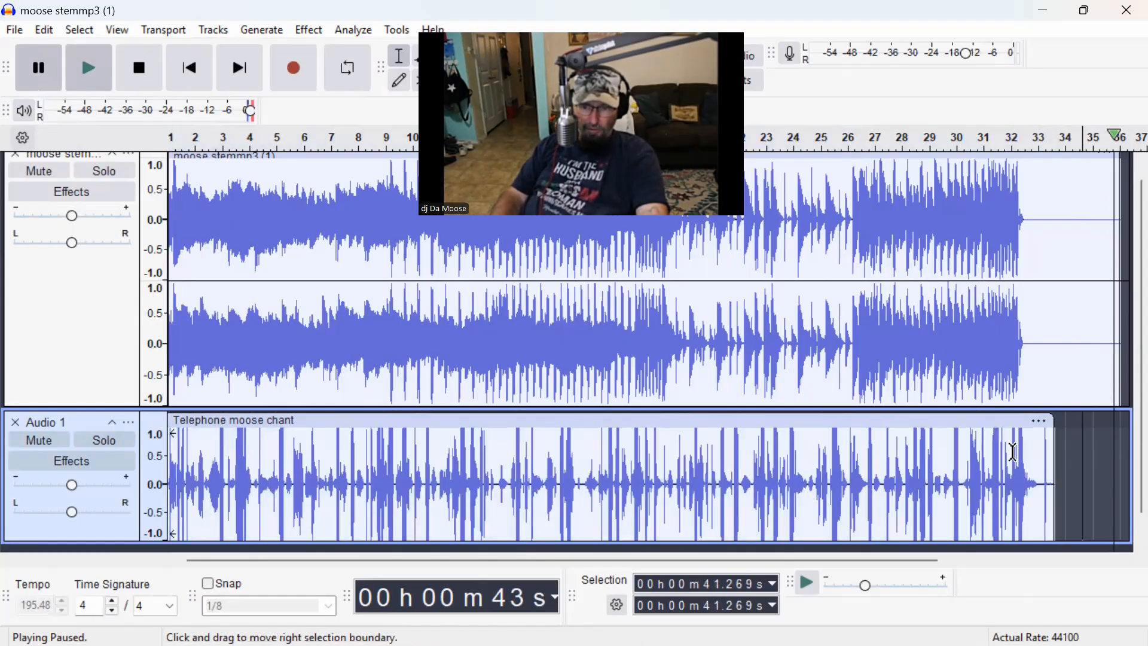
pyautogui.moveTo(1020, 450); pyautogui.dragTo(1052, 307)
pyautogui.press('Delete')
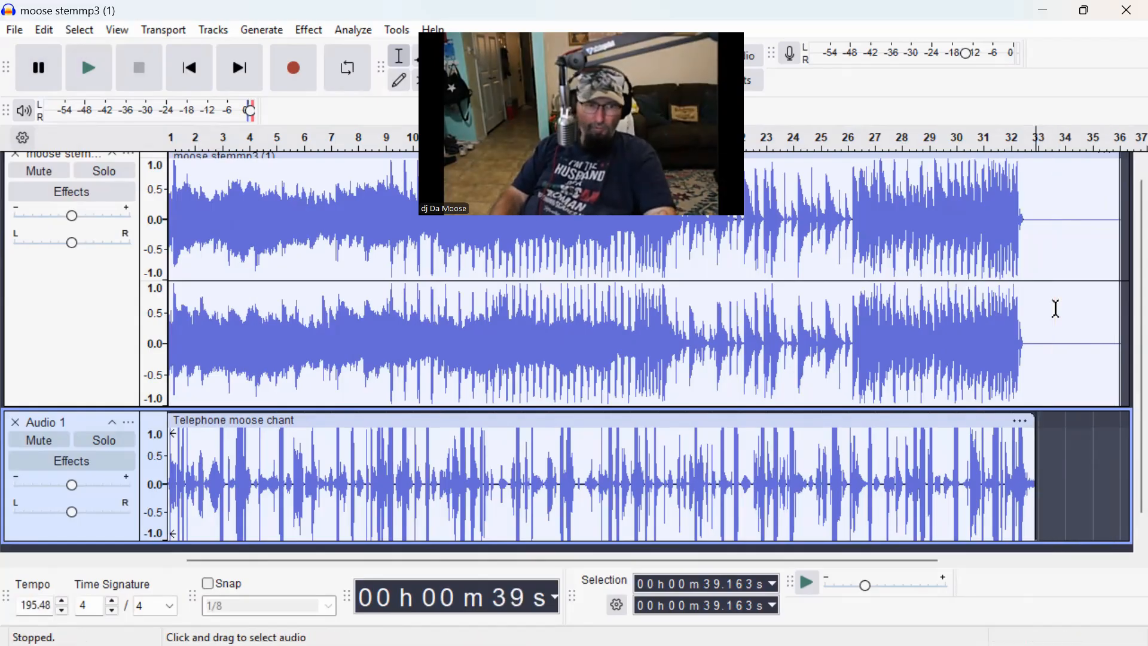
# Step: Play the ending of both tracks from about 34.3 seconds
pyautogui.click(928, 329)
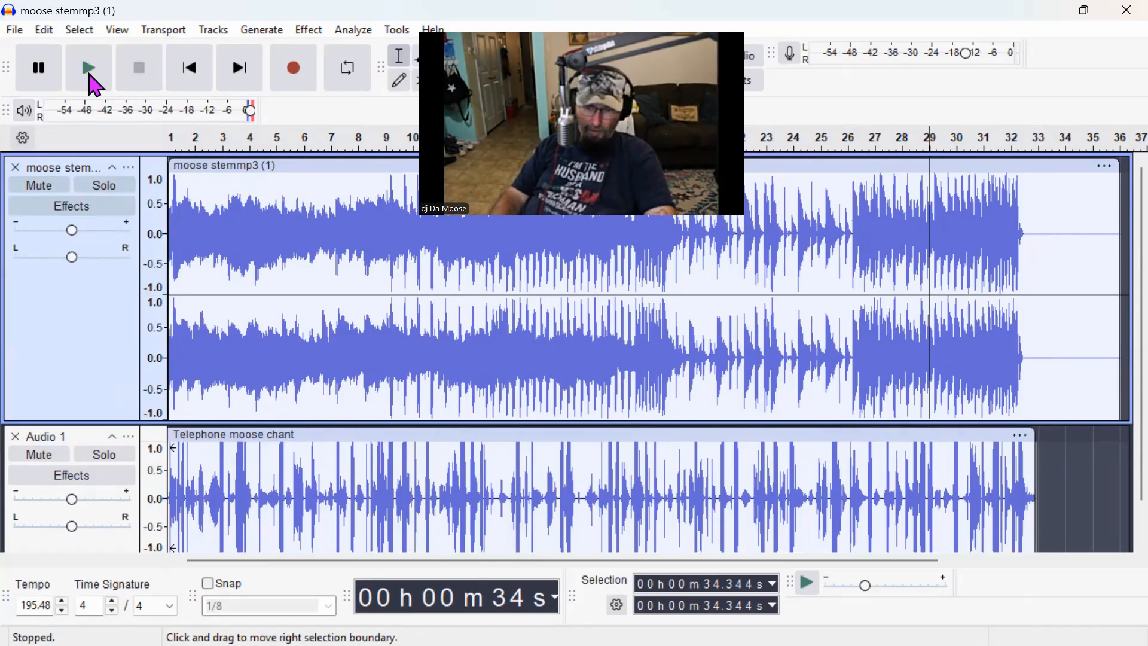
pyautogui.click(90, 69)
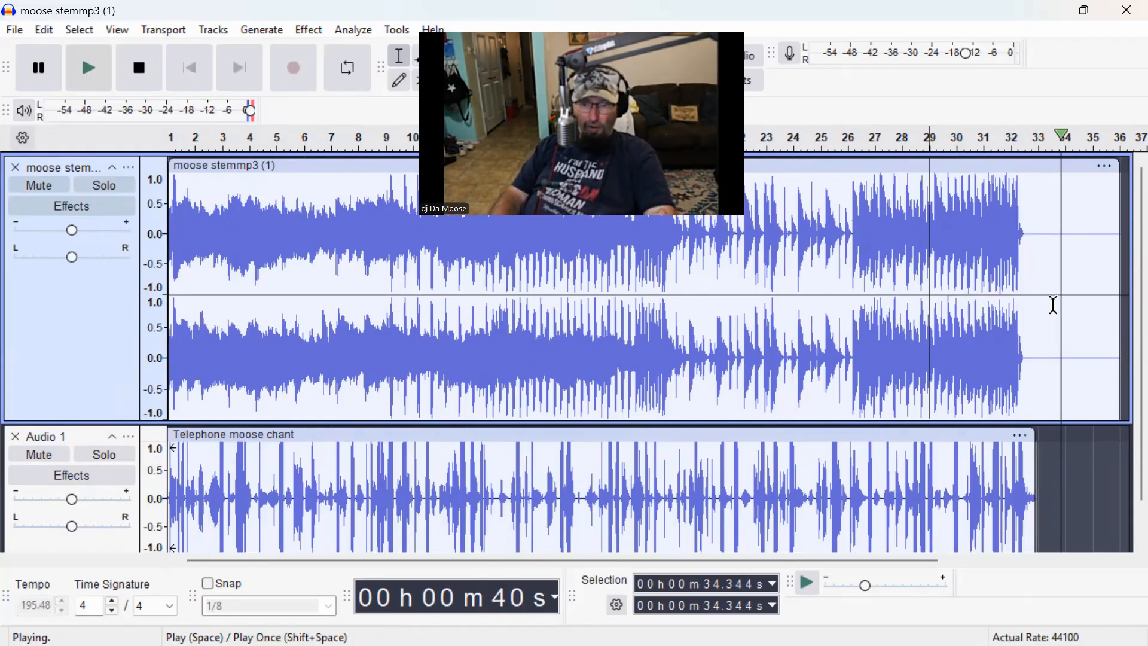
# Step: Delete the silent tail of the moose stem clip from about 39.3 seconds to its end
pyautogui.doubleClick(1105, 238)
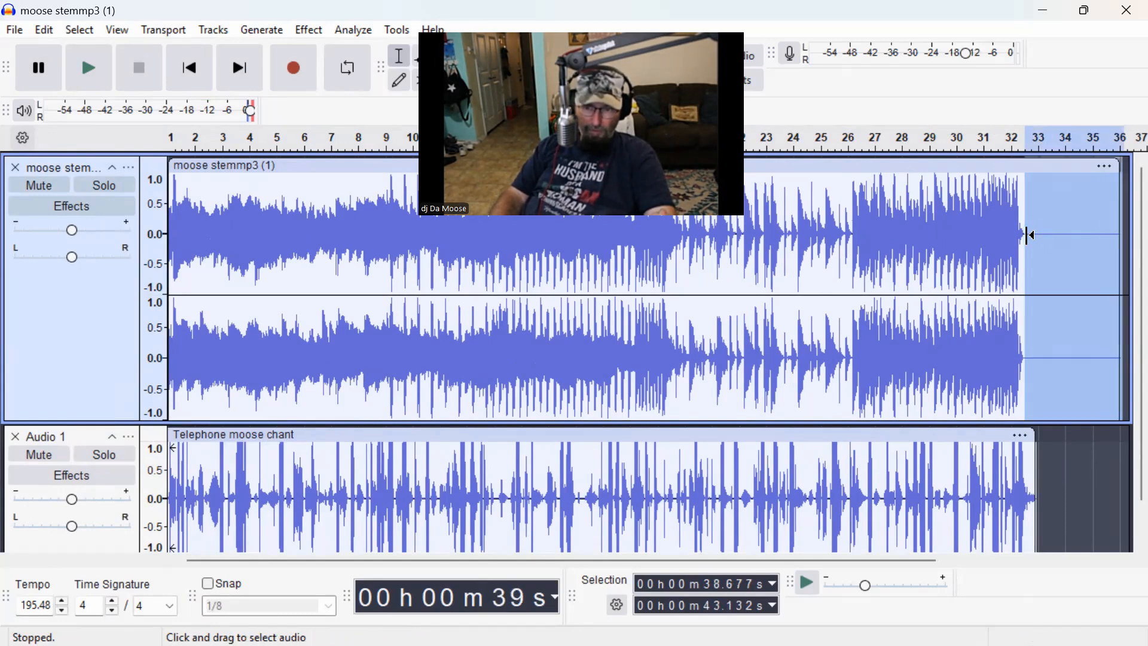
pyautogui.moveTo(1024, 234)
pyautogui.mouseDown()
pyautogui.moveTo(1117, 231)
pyautogui.moveTo(1024, 241)
pyautogui.mouseUp()
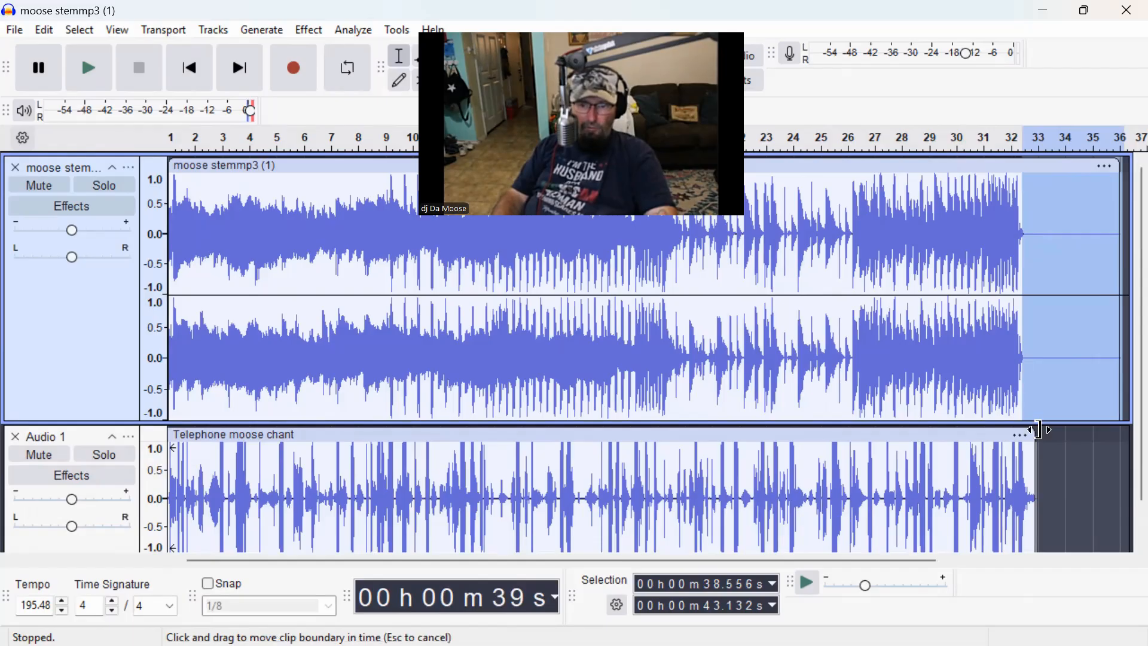
pyautogui.scroll(-1, 1037, 429)
pyautogui.click(1034, 409)
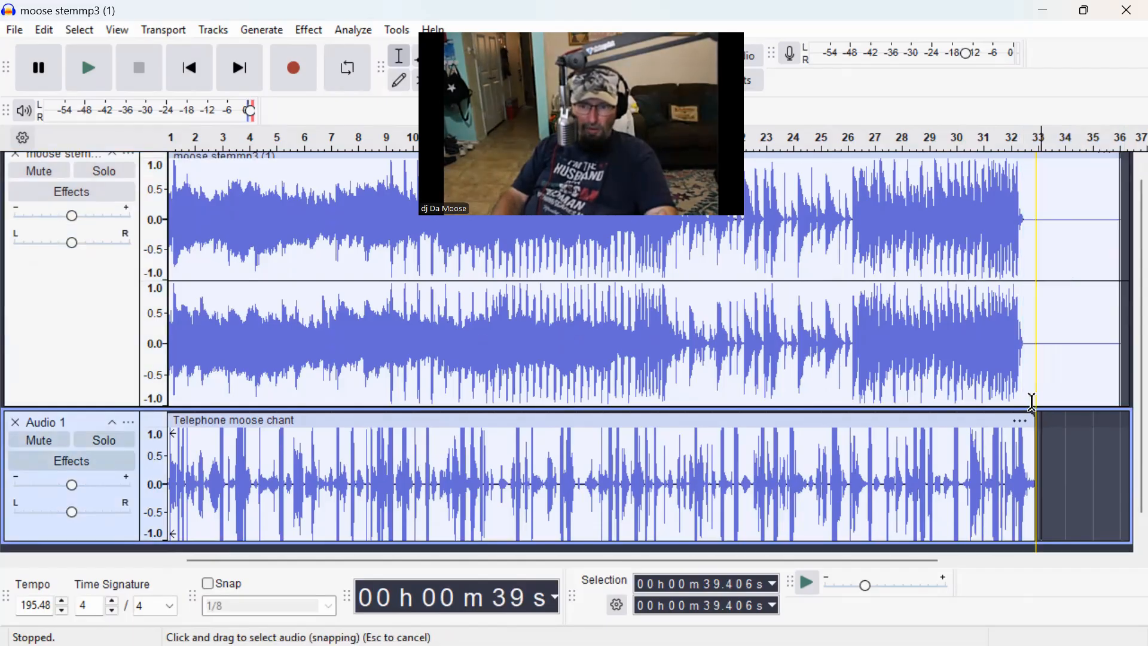
pyautogui.scroll(1, 1028, 390)
pyautogui.click(1028, 390)
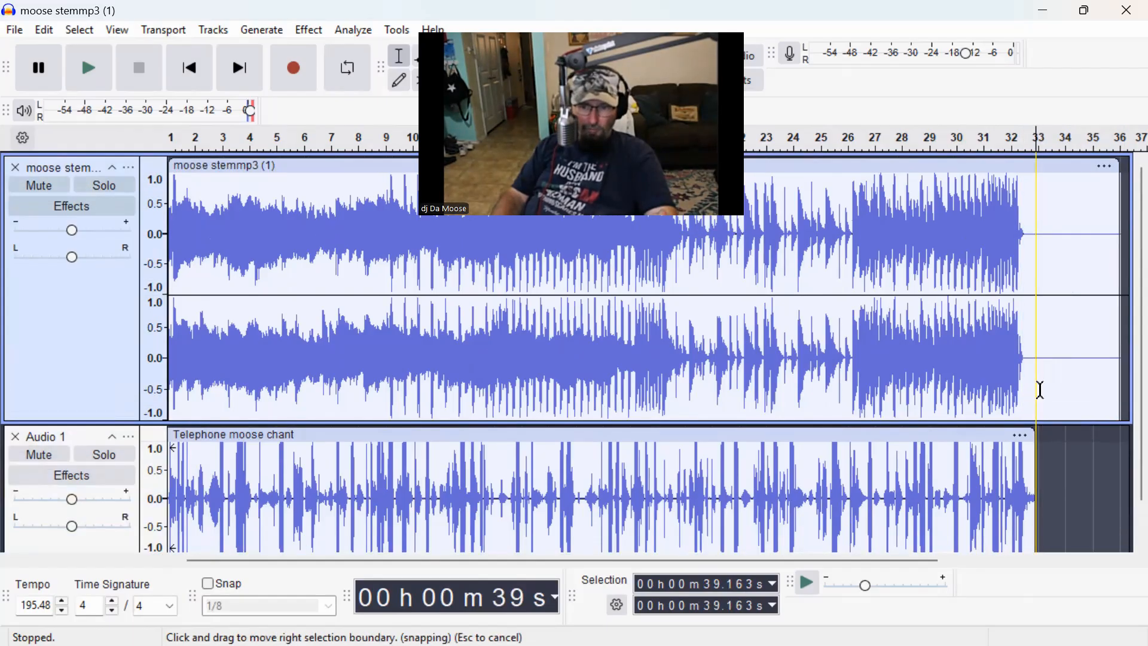
pyautogui.click(1040, 391)
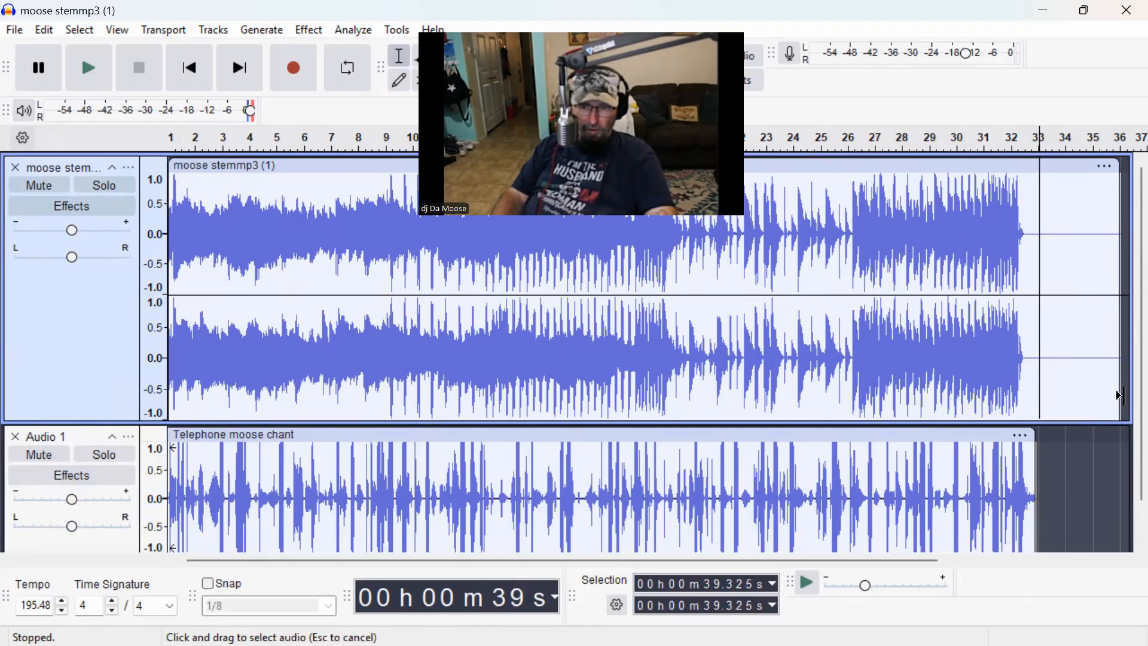
pyautogui.keyDown('shift'); pyautogui.click(1119, 395); pyautogui.keyUp('shift')
pyautogui.press('Delete')
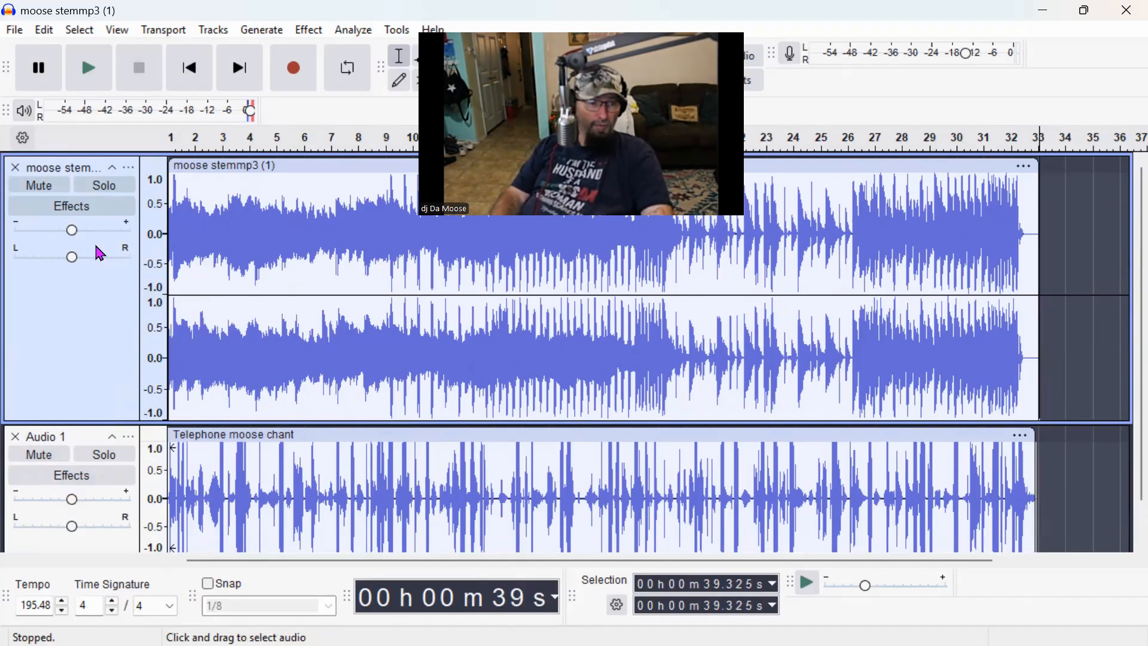
# Step: Lower the moose stem track's volume slightly and play both tracks from the beginning
pyautogui.moveTo(73, 238)
pyautogui.moveTo(71, 231); pyautogui.dragTo(89, 80)
pyautogui.click(88, 80)
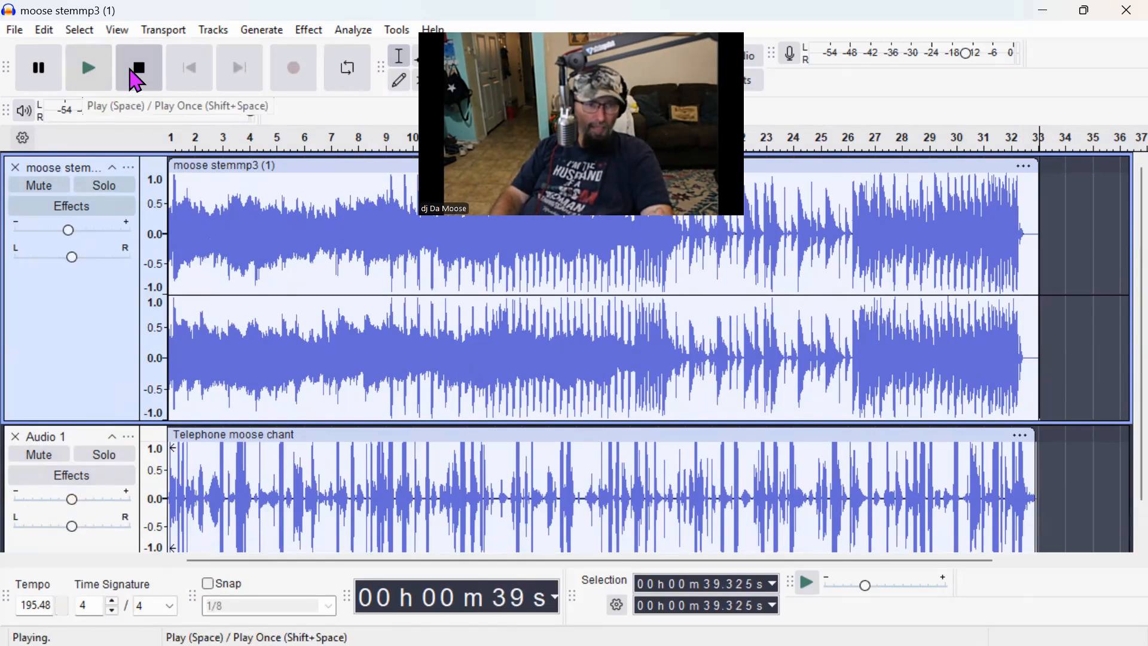
pyautogui.click(137, 77)
pyautogui.press('Home')
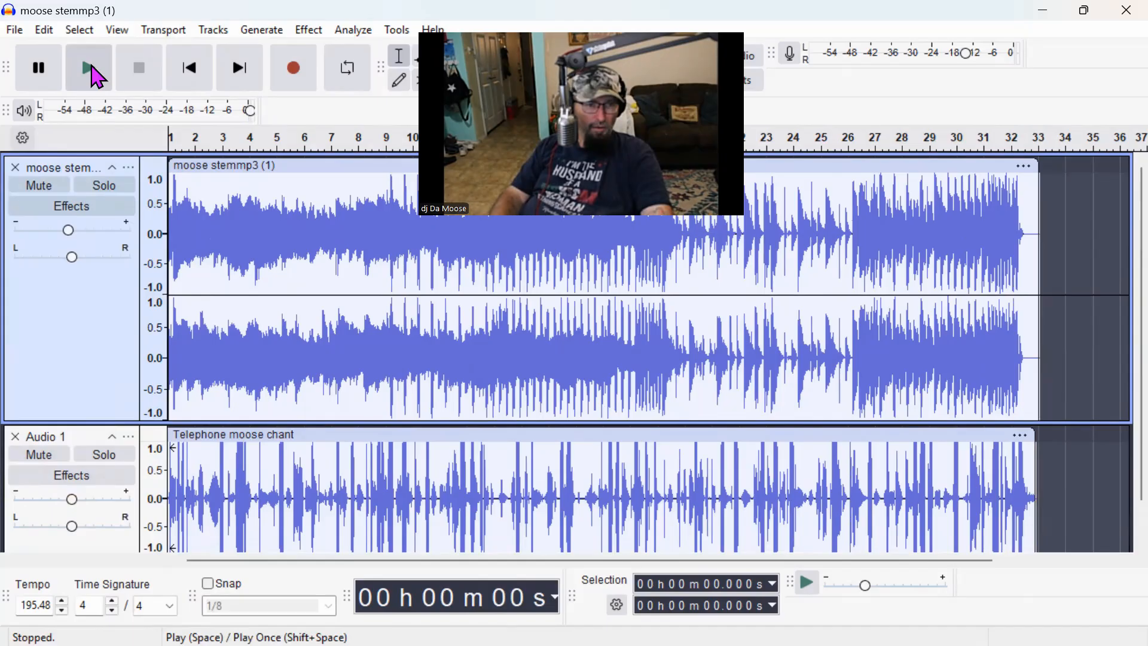
pyautogui.click(96, 76)
# Step: Fine-tune the moose stem track's volume during playback, trying -8 dB and settling at about -5 dB
pyautogui.moveTo(69, 232); pyautogui.dragTo(63, 231)
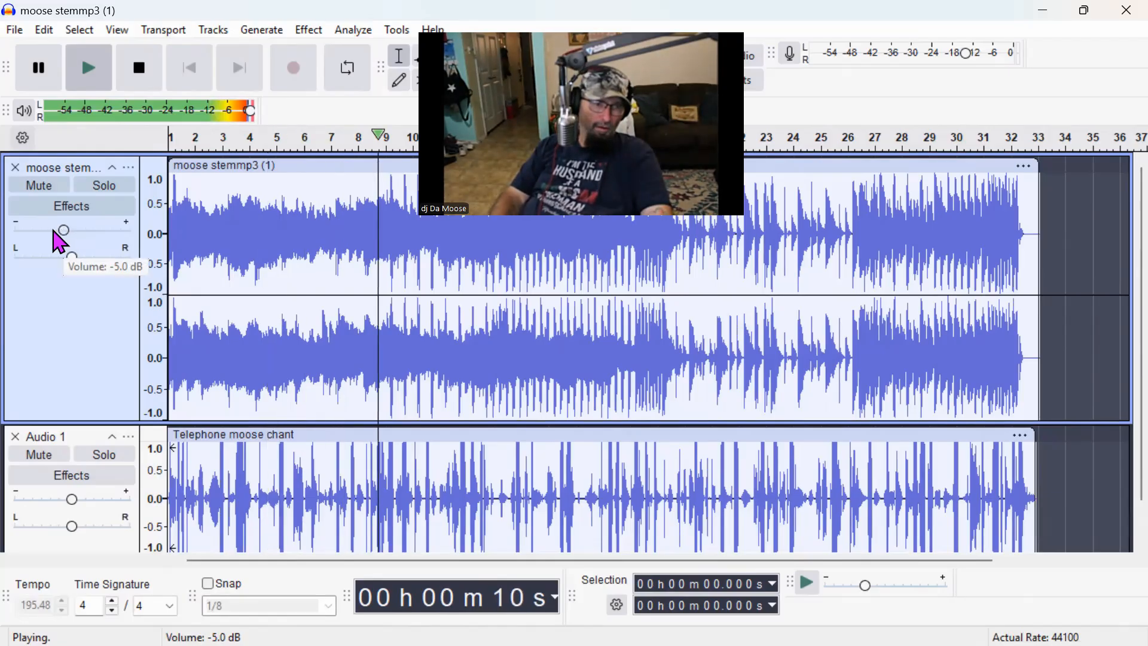
pyautogui.moveTo(57, 231); pyautogui.dragTo(52, 232)
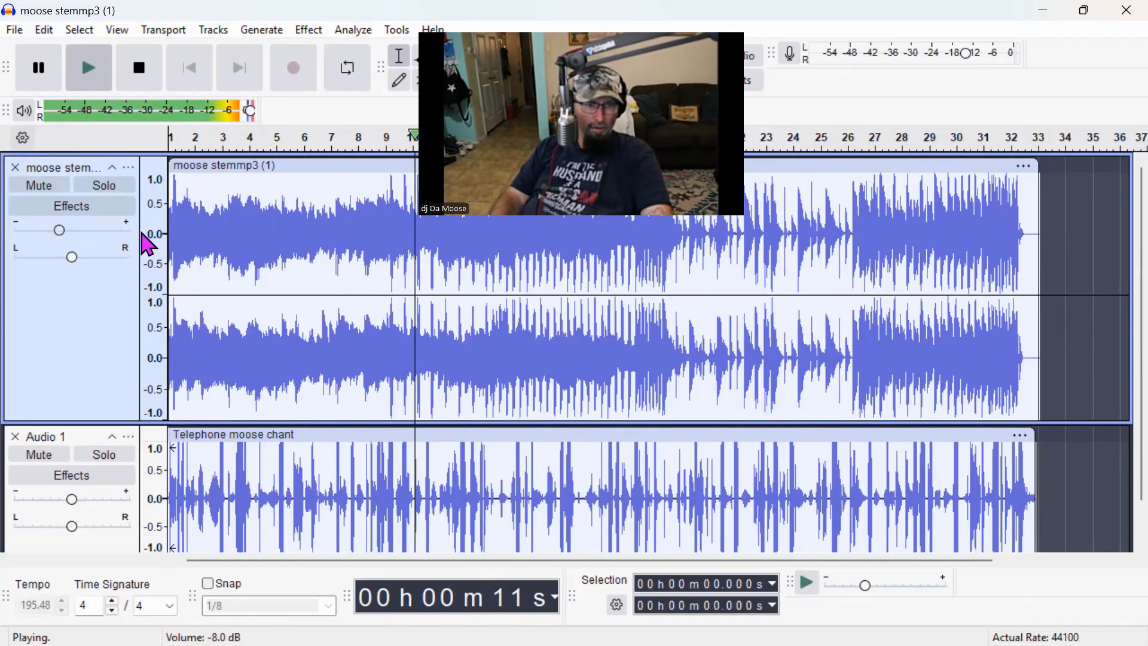
pyautogui.moveTo(62, 229); pyautogui.dragTo(72, 231)
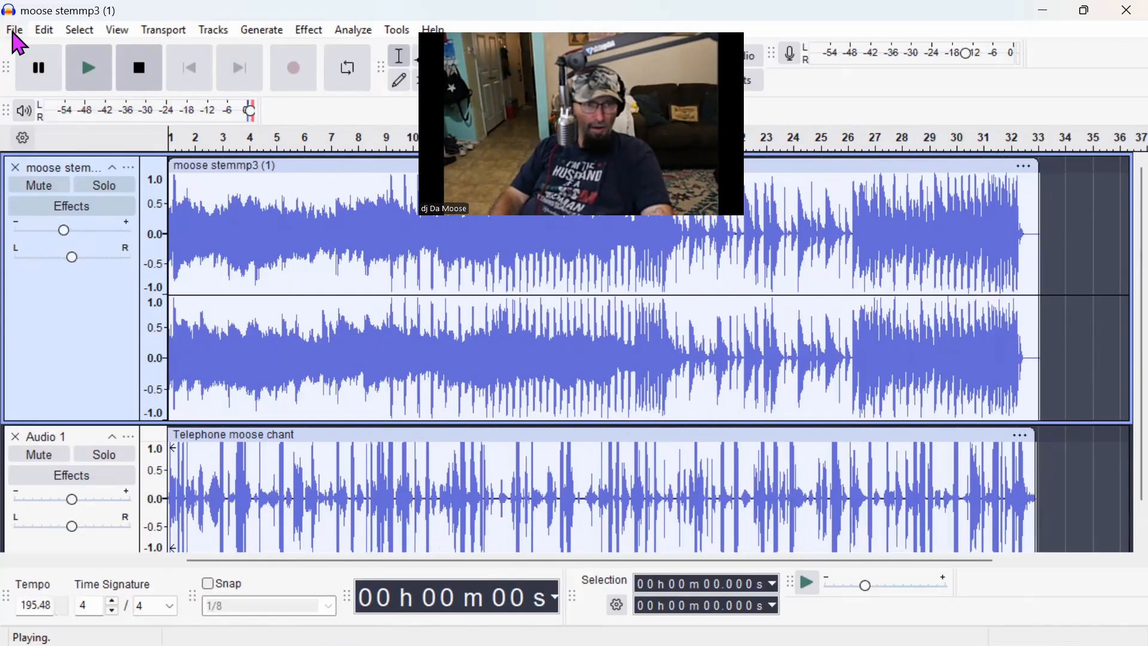
# Step: Export the entire project as a stereo MP3 named "patch moose 33.mp3" in the new music folder
pyautogui.click(14, 31)
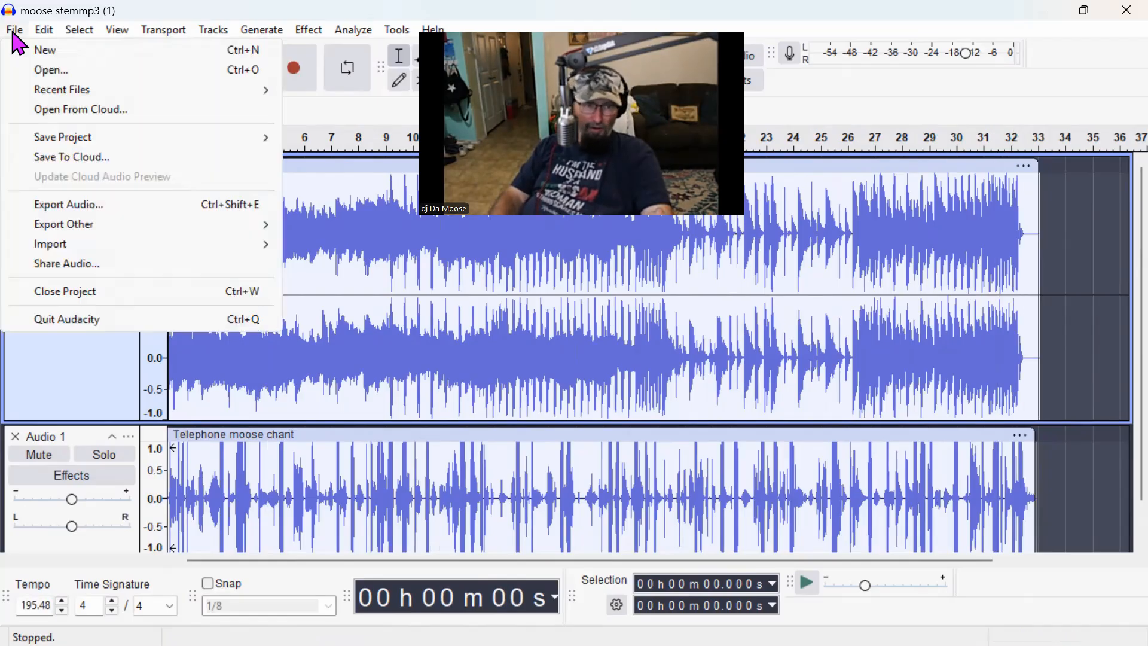
pyautogui.click(55, 209)
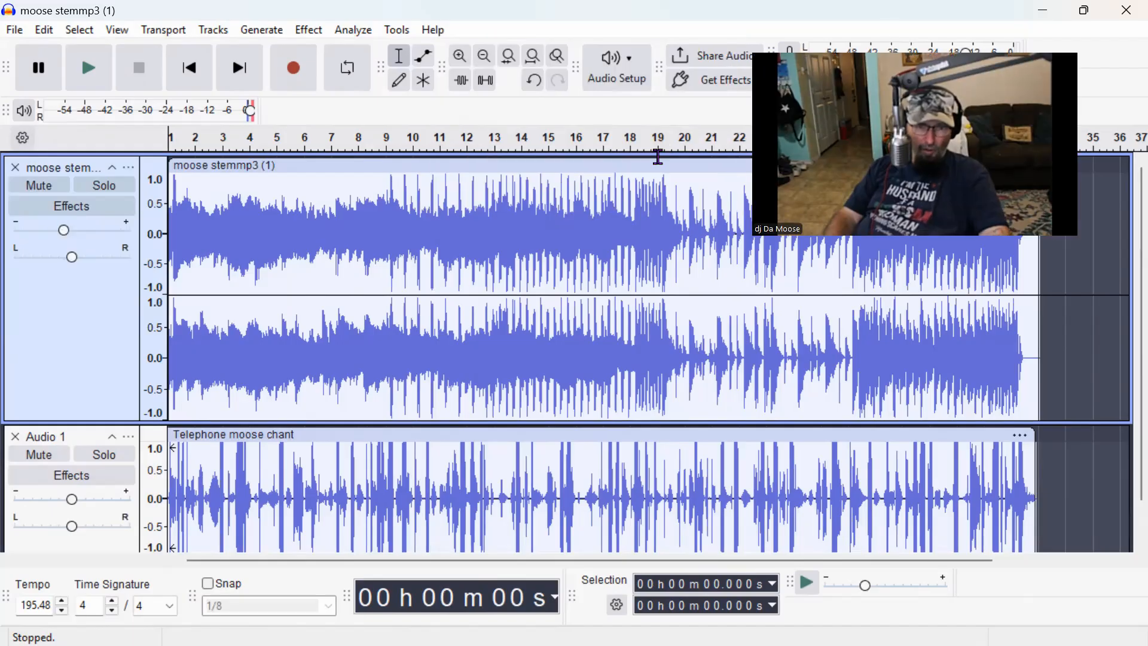
pyautogui.press('BackSpace')
pyautogui.press('BackSpace')
pyautogui.press('BackSpace')
pyautogui.press('BackSpace')
pyautogui.press('BackSpace')
pyautogui.press('BackSpace')
pyautogui.press('BackSpace')
pyautogui.press('BackSpace')
pyautogui.press('BackSpace')
pyautogui.press('BackSpace')
pyautogui.press('BackSpace')
pyautogui.press('BackSpace')
pyautogui.press('BackSpace')
pyautogui.press('BackSpace')
pyautogui.press('BackSpace')
pyautogui.press('BackSpace')
pyautogui.press('BackSpace')
pyautogui.press('BackSpace')
pyautogui.press('BackSpace')
pyautogui.press('BackSpace')
pyautogui.press('BackSpace')
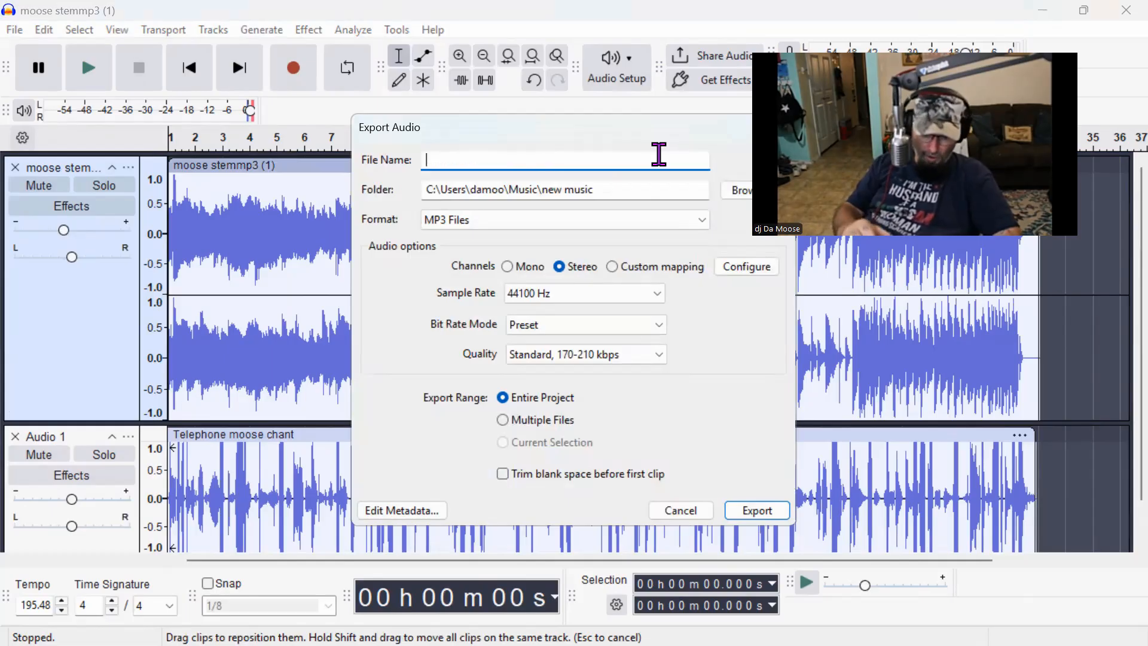
pyautogui.write('p')
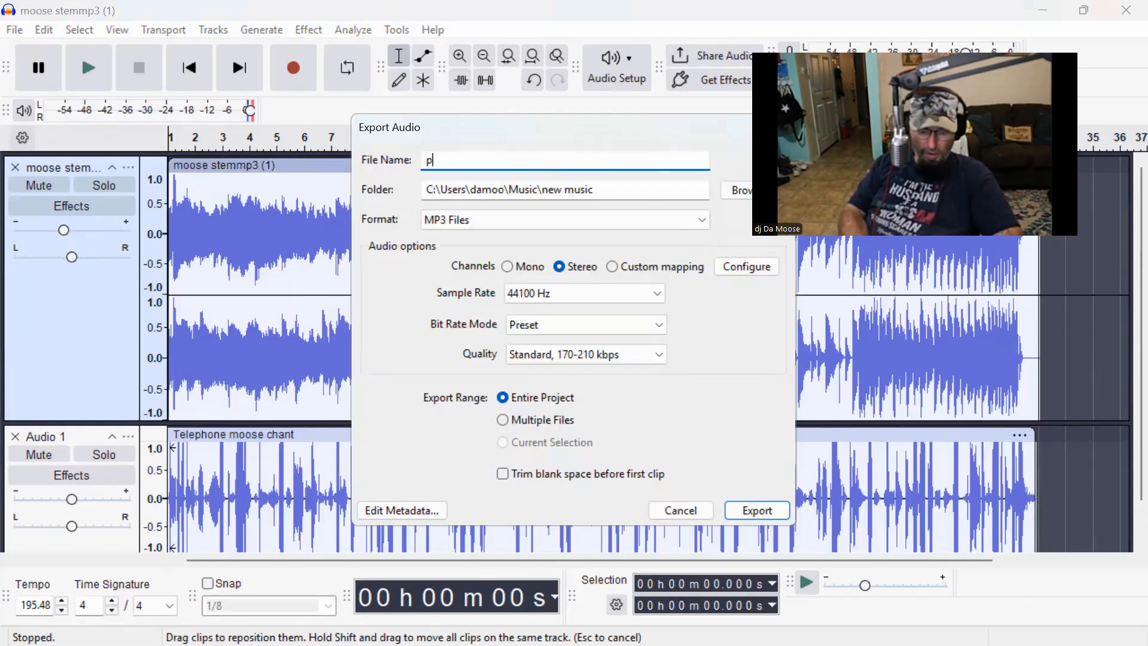
pyautogui.write('atch')
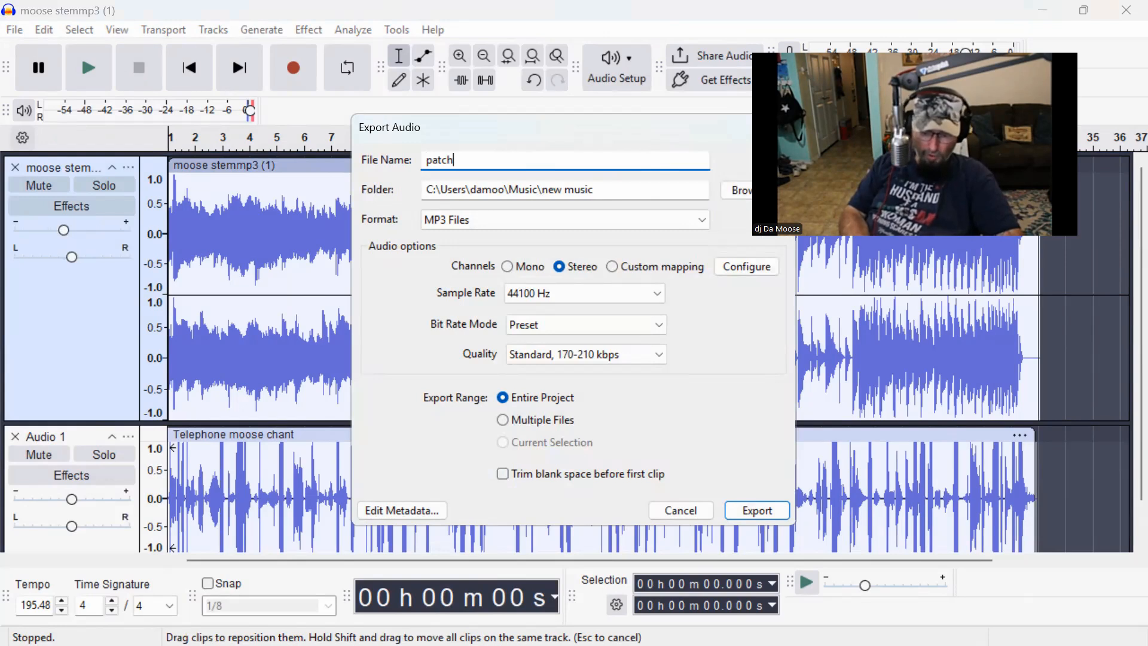
pyautogui.write(' moose')
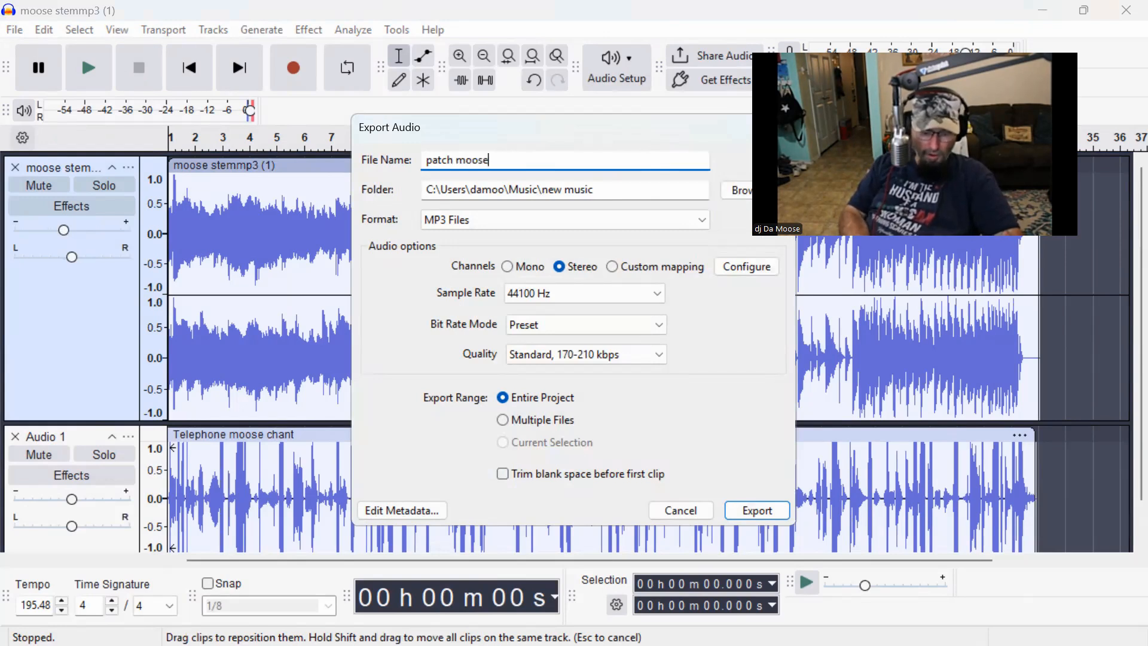
pyautogui.write(' 33.')
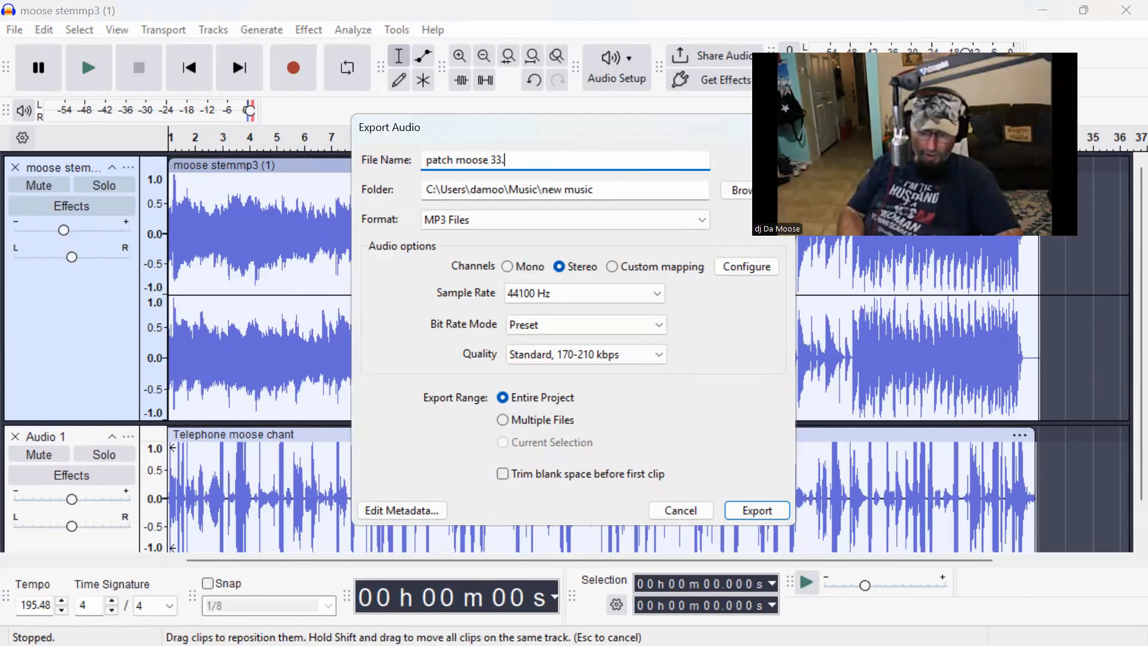
pyautogui.write('mp3')
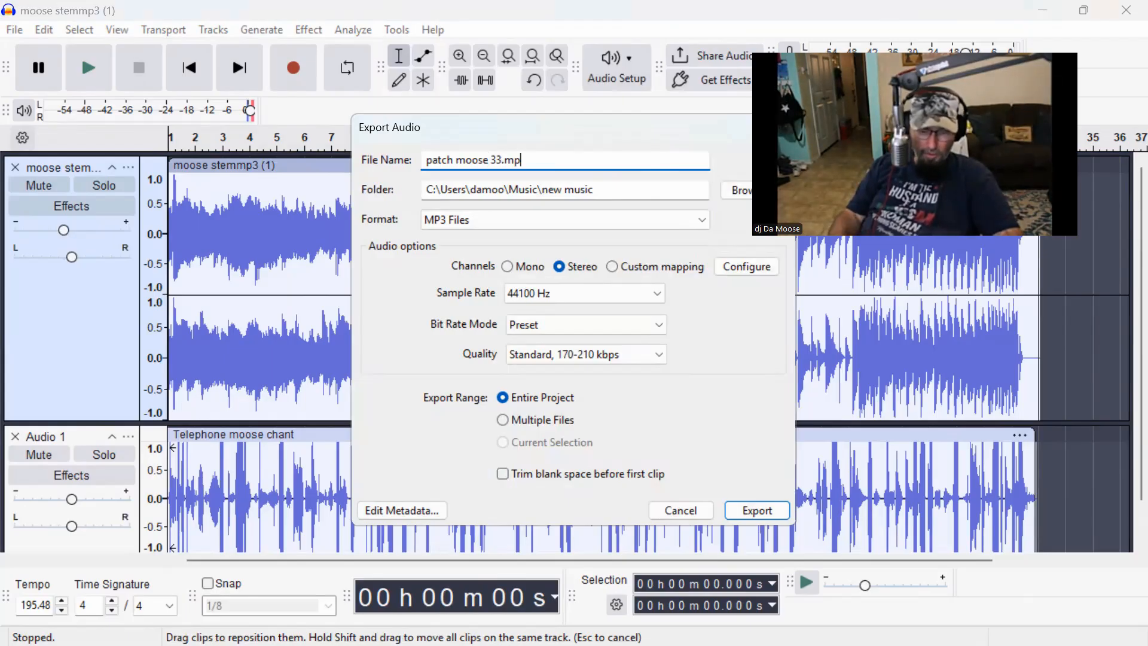
pyautogui.click(757, 511)
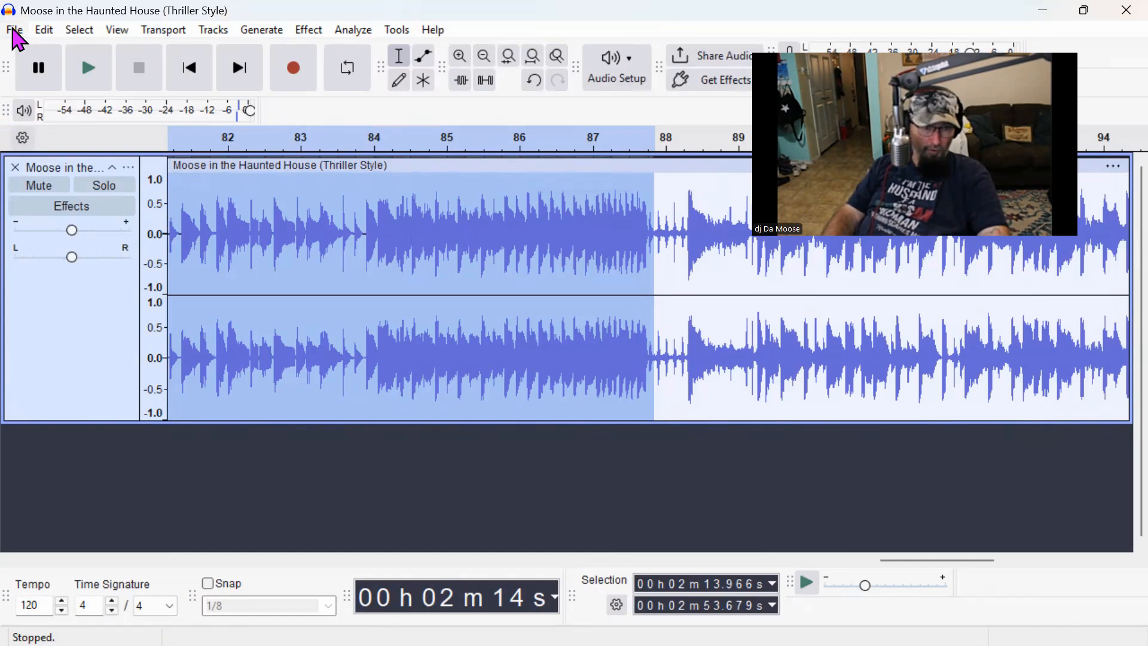
# Step: Start opening an audio file and look through the my meems folder in New folder (2) on Local Disk (E:)
pyautogui.click(14, 31)
pyautogui.click(44, 78)
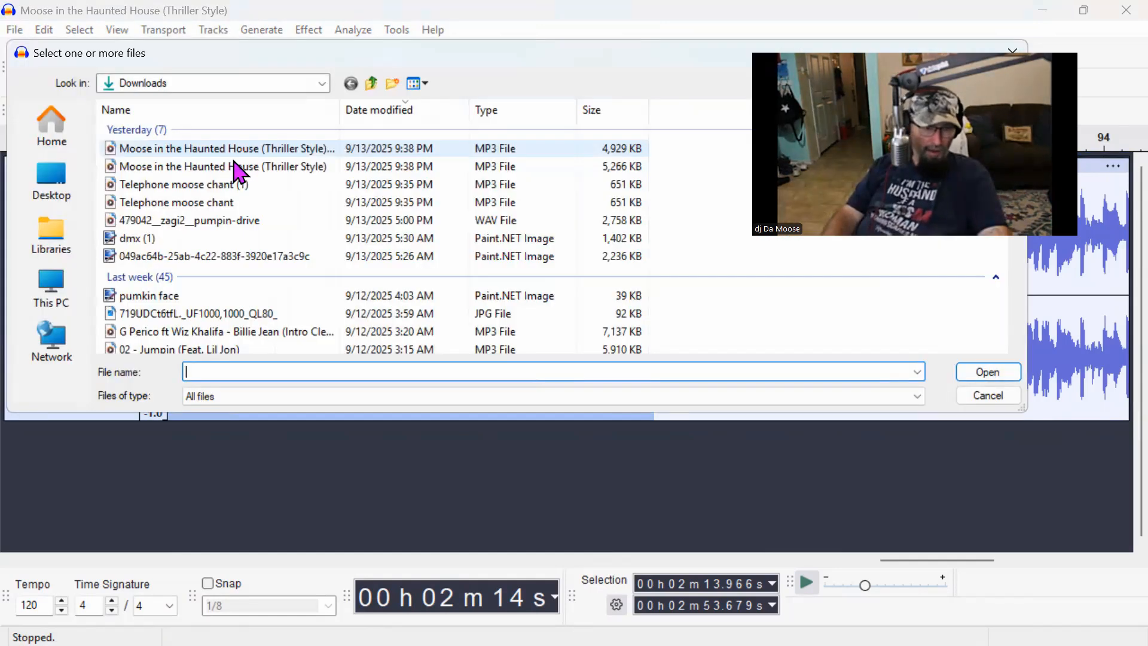
pyautogui.click(322, 85)
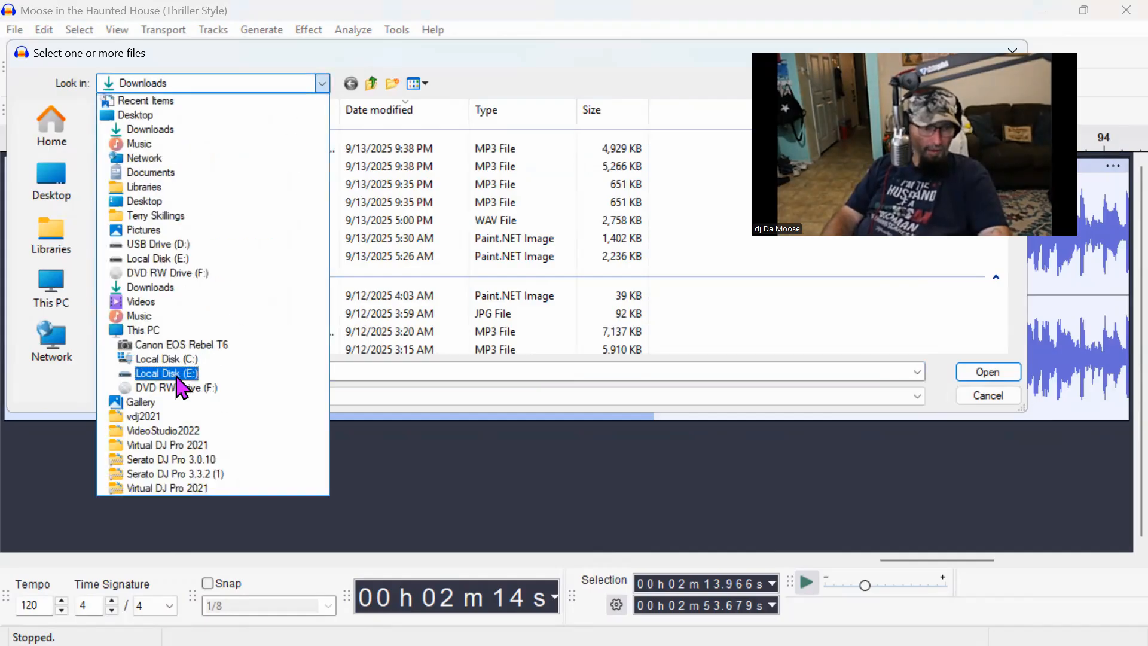
pyautogui.click(177, 377)
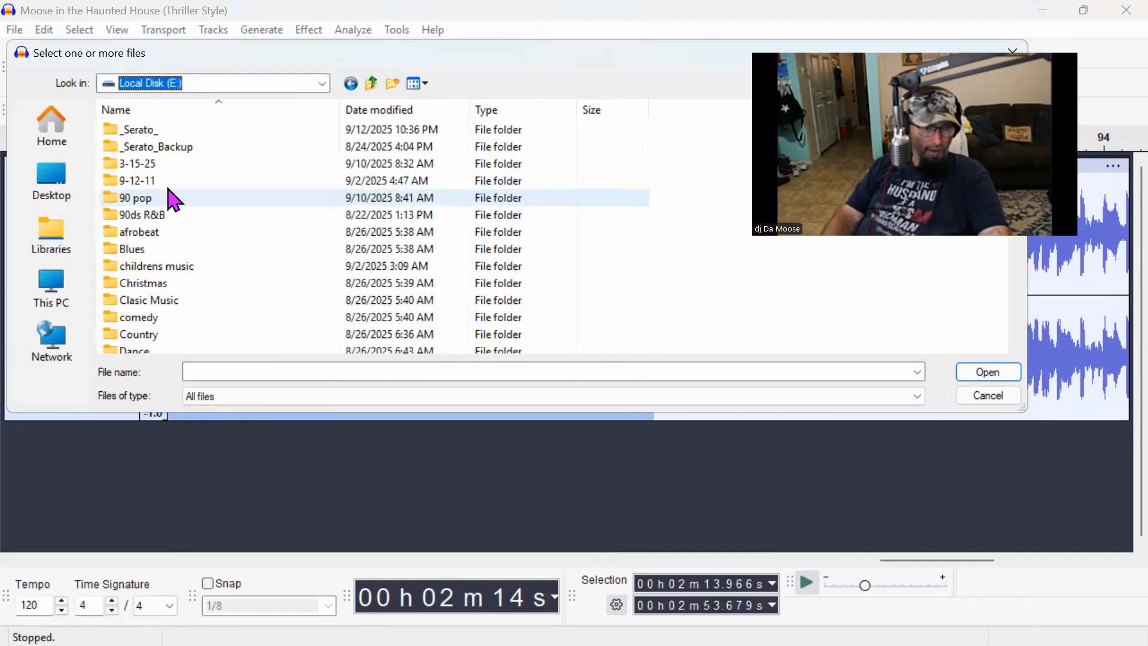
pyautogui.scroll(-6, 174, 197)
pyautogui.scroll(-5, 177, 198)
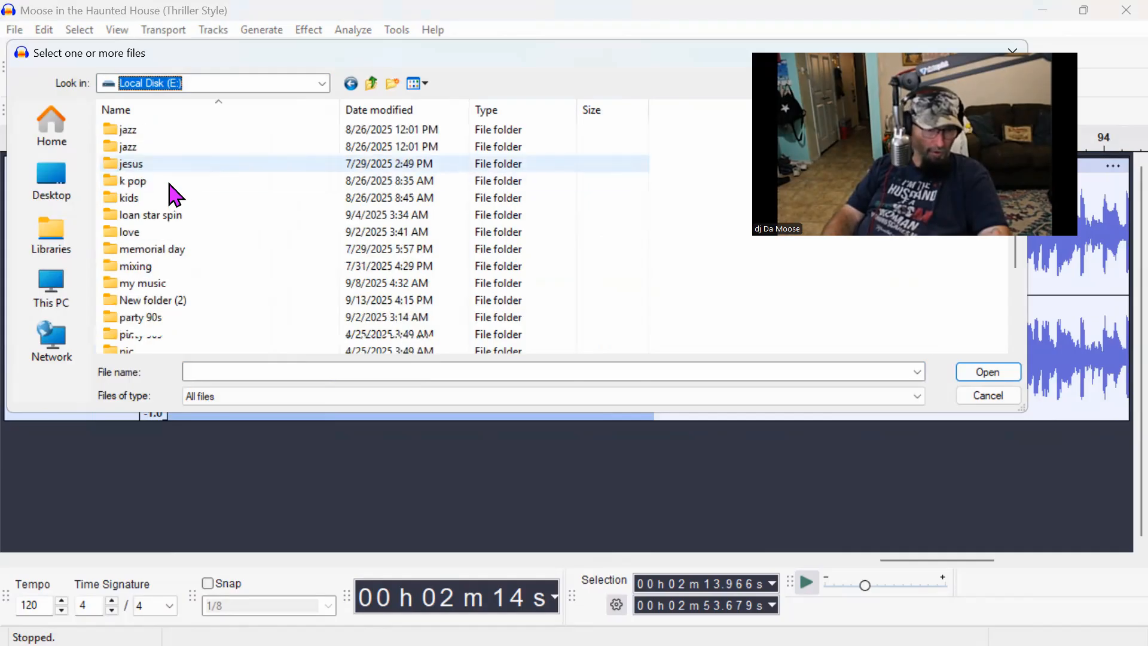
pyautogui.scroll(-2, 173, 195)
pyautogui.click(168, 183)
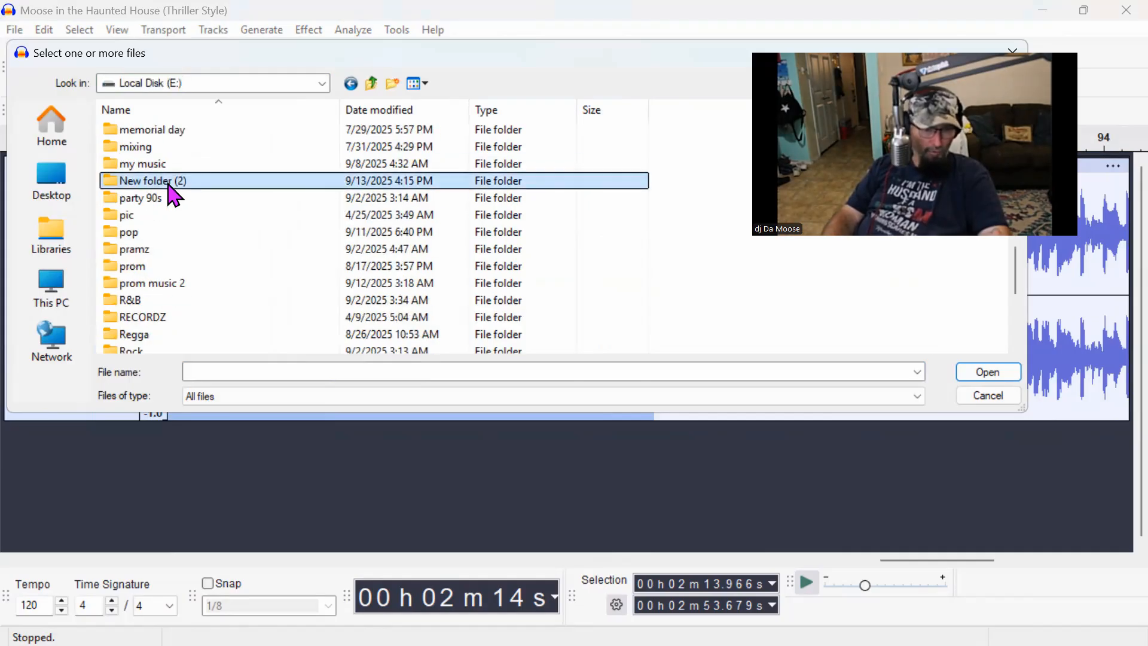
pyautogui.doubleClick(168, 186)
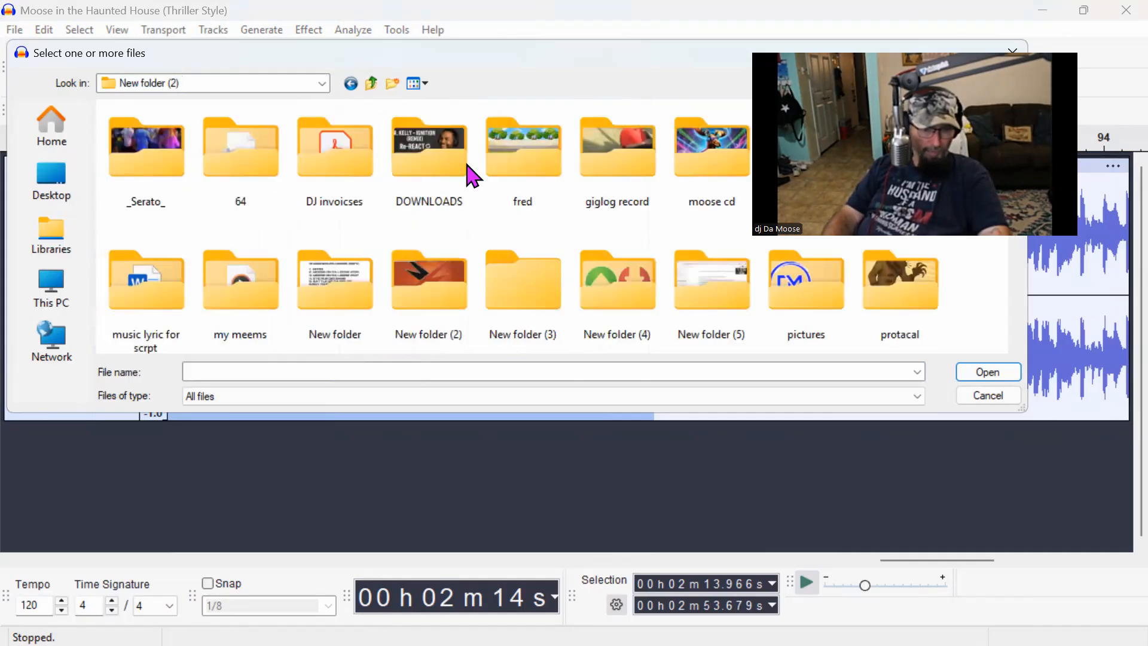
pyautogui.click(245, 301)
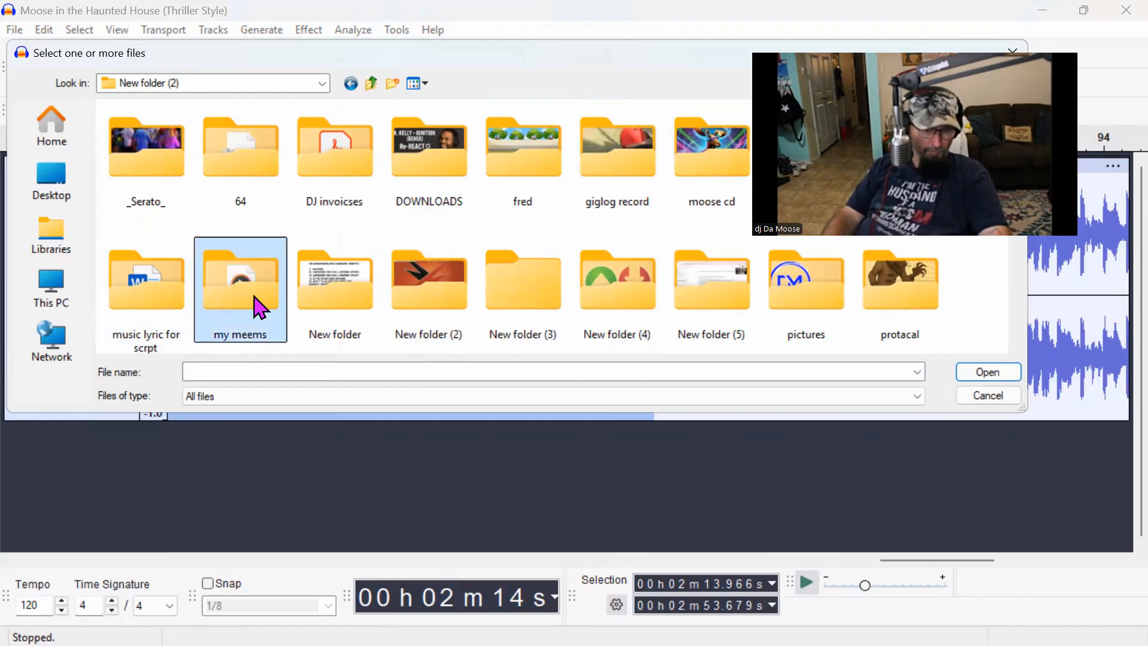
pyautogui.doubleClick(241, 296)
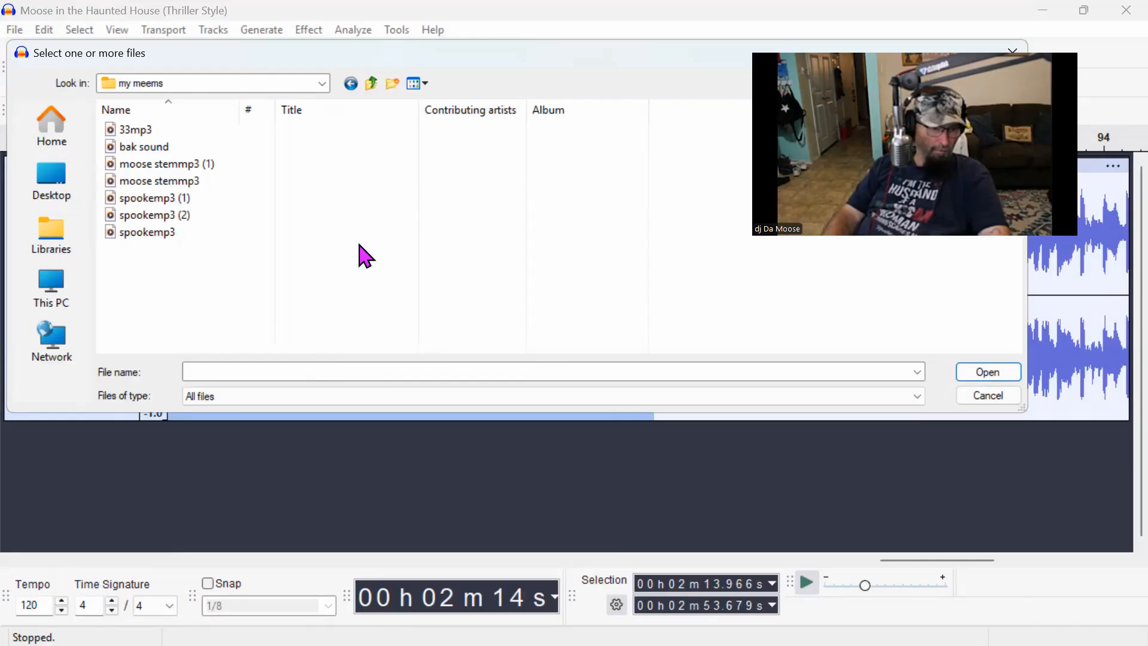
# Step: Open the patch moose 33 file from the new music folder in Music
pyautogui.click(322, 83)
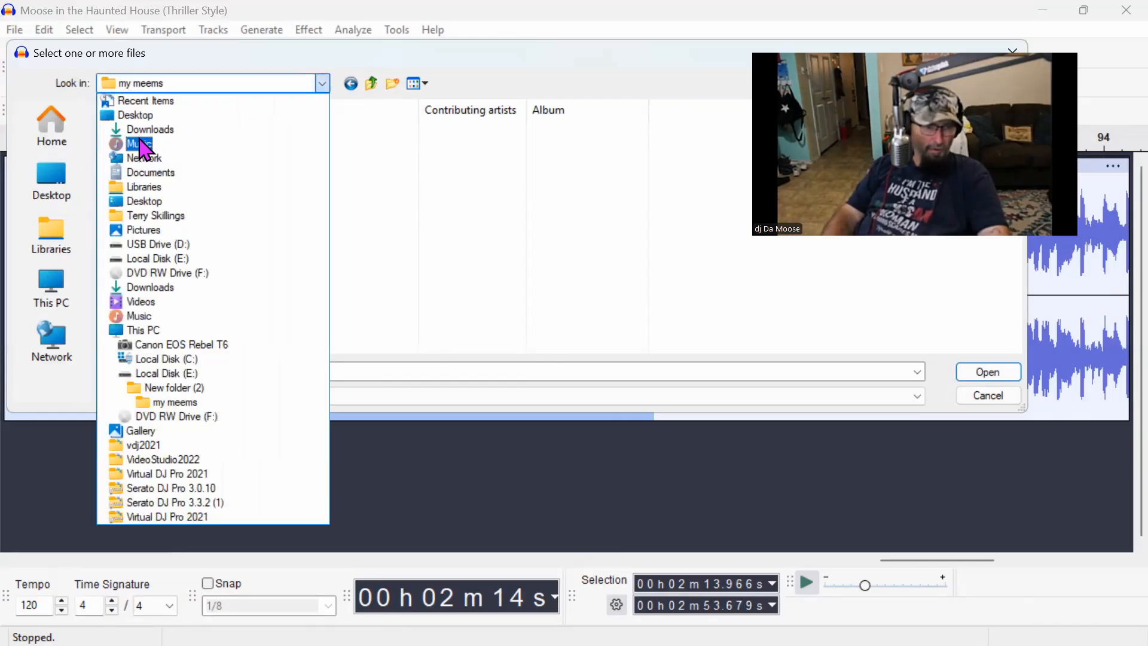
pyautogui.click(140, 144)
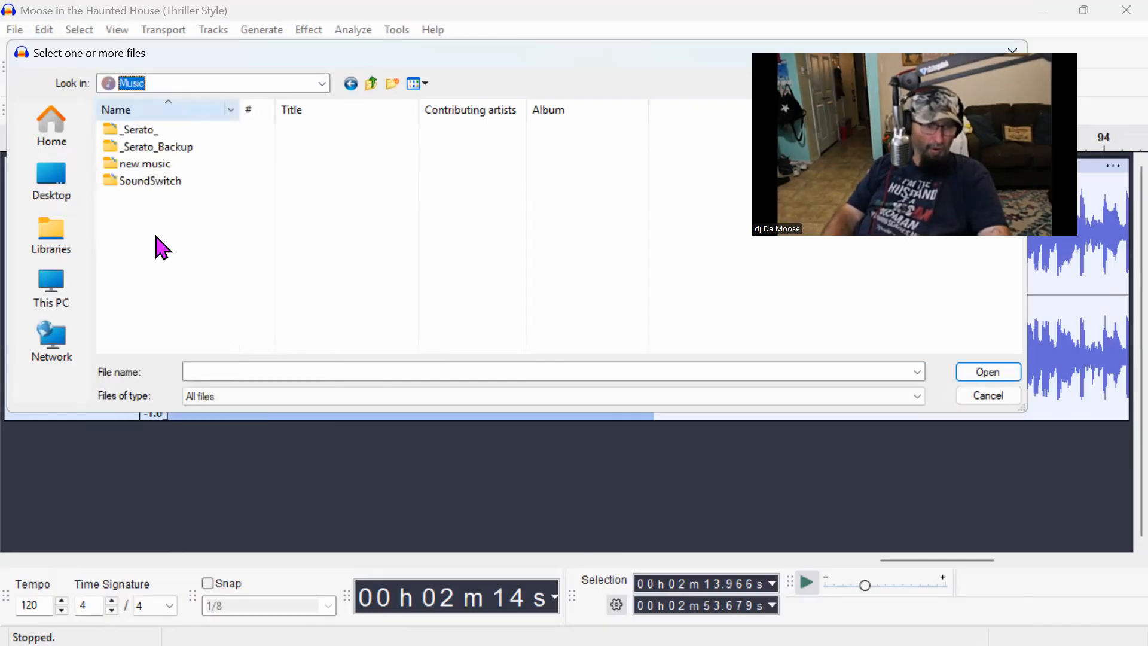
pyautogui.doubleClick(138, 163)
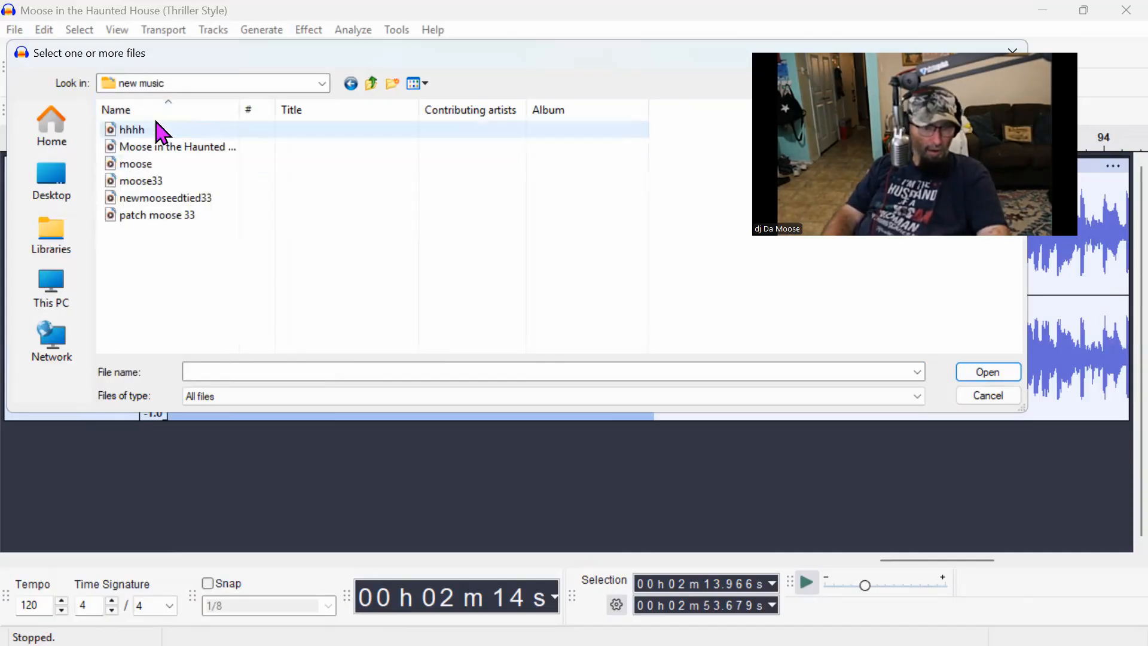
pyautogui.click(132, 214)
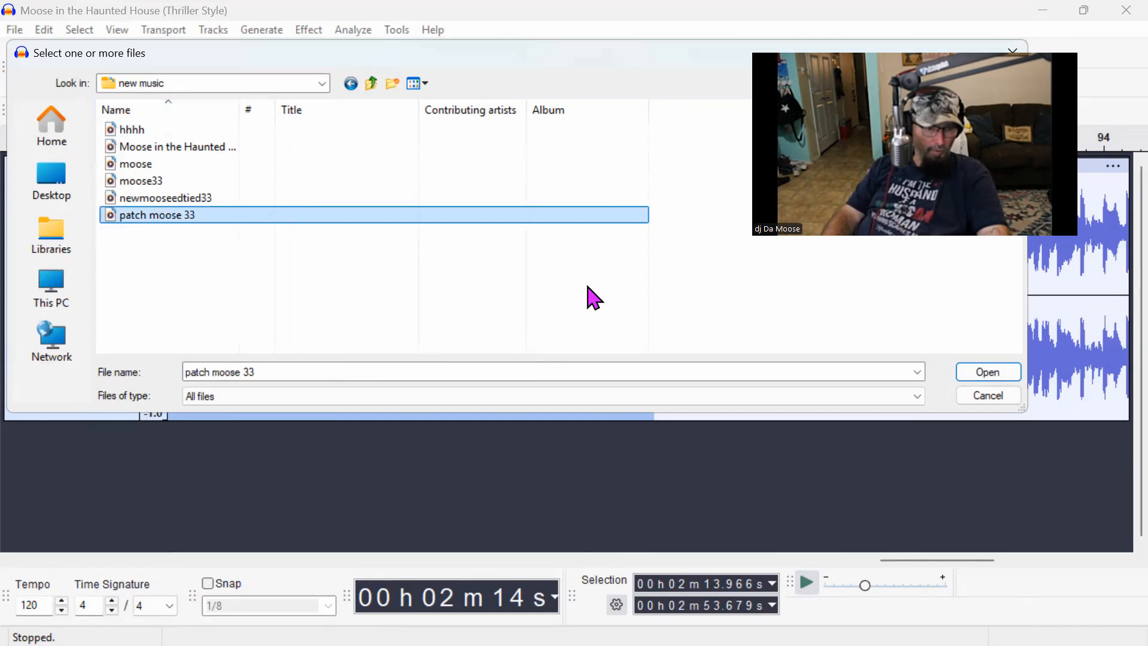
pyautogui.click(987, 372)
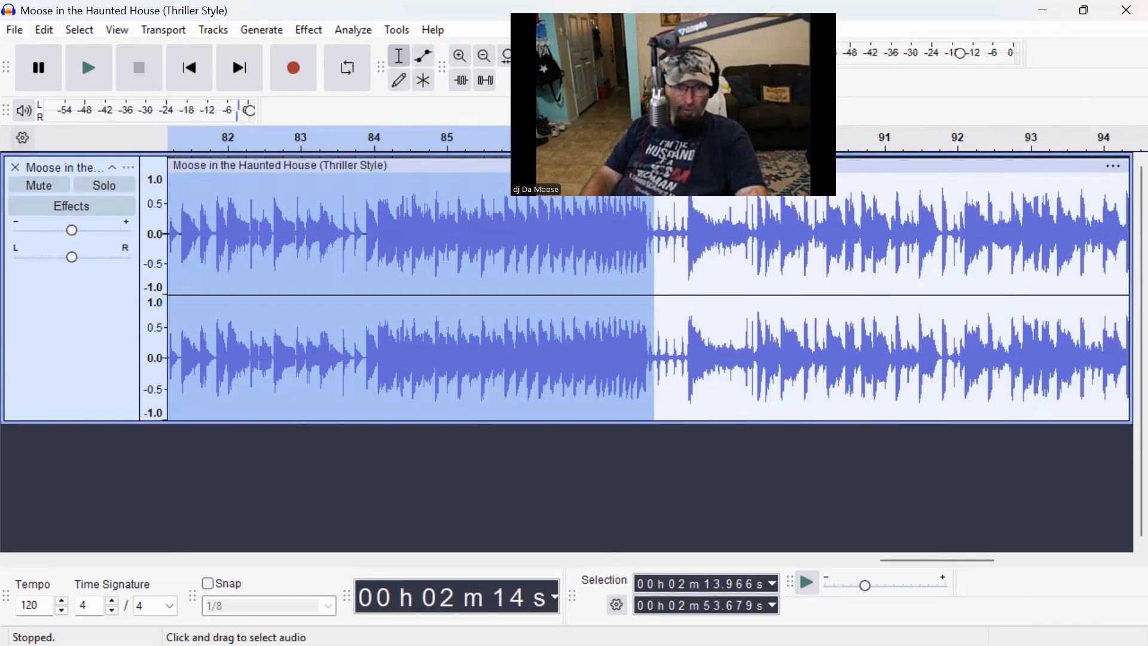
# Step: Add a new stereo track below the Moose in the Haunted House (Thriller Style) track
pyautogui.moveTo(882, 559); pyautogui.dragTo(773, 583)
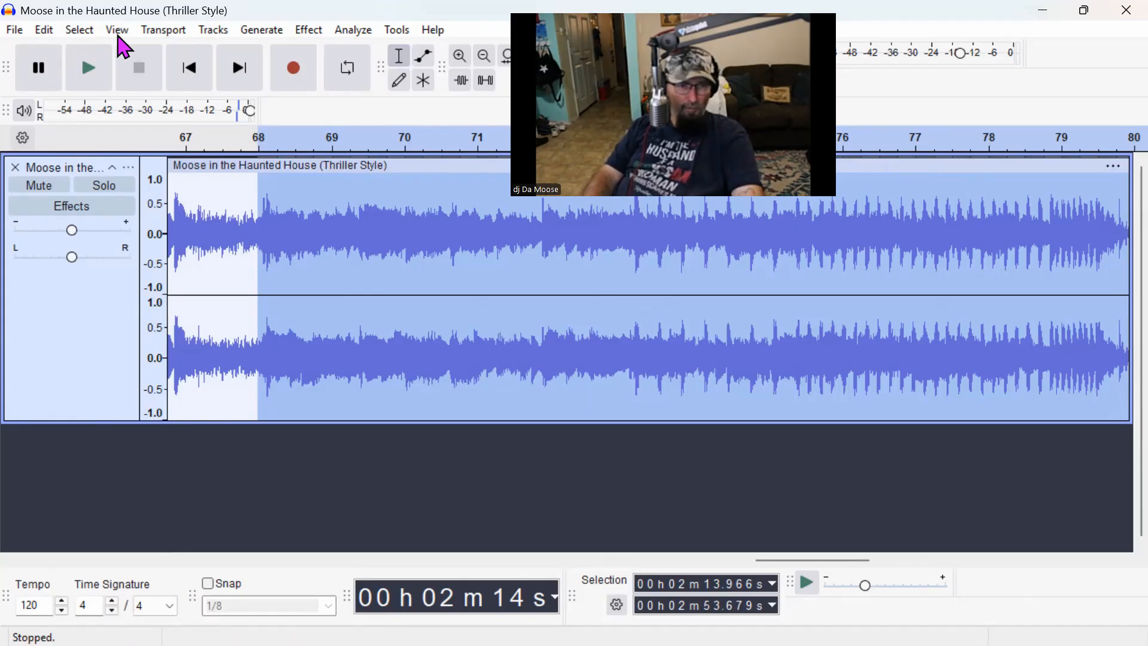
pyautogui.click(216, 30)
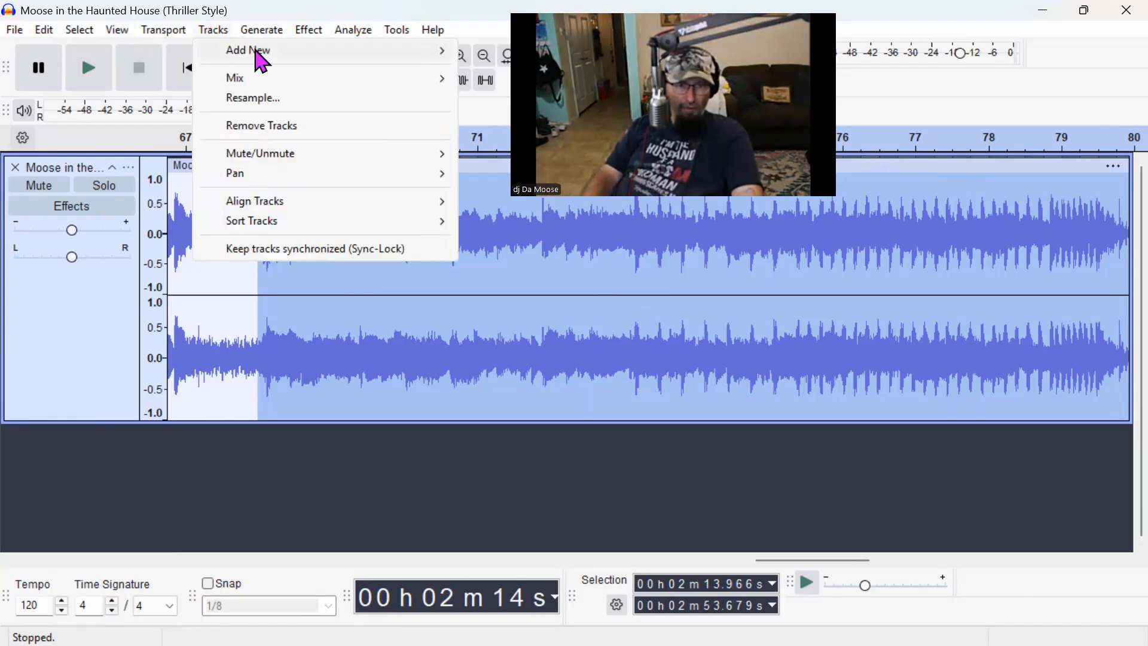
pyautogui.moveTo(259, 60)
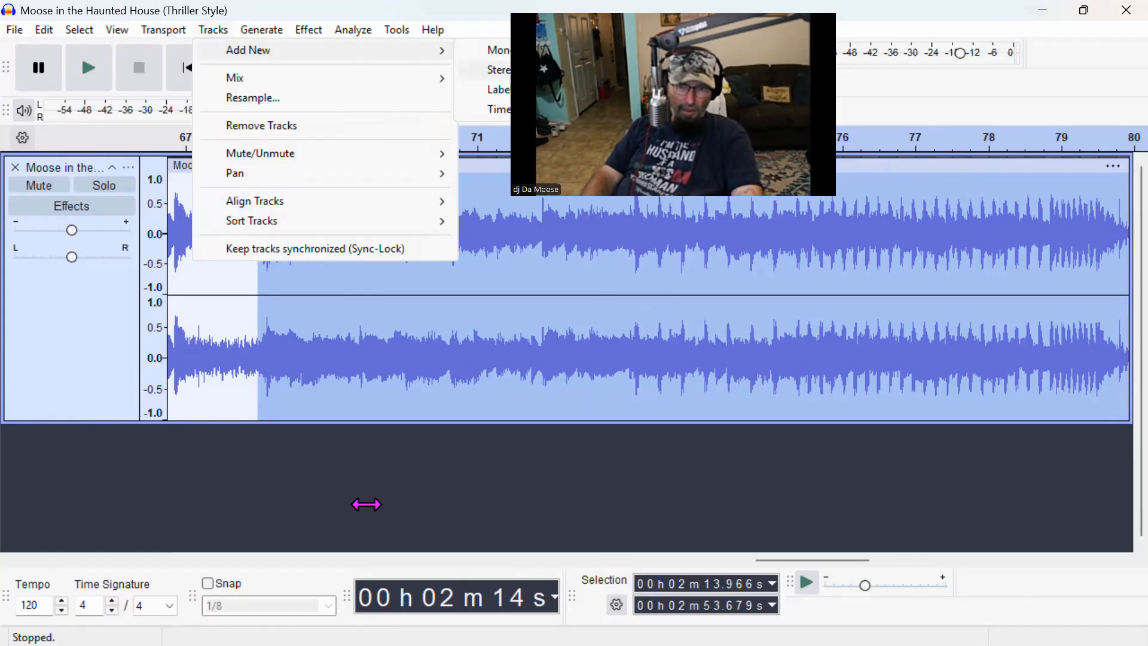
pyautogui.press('Return')
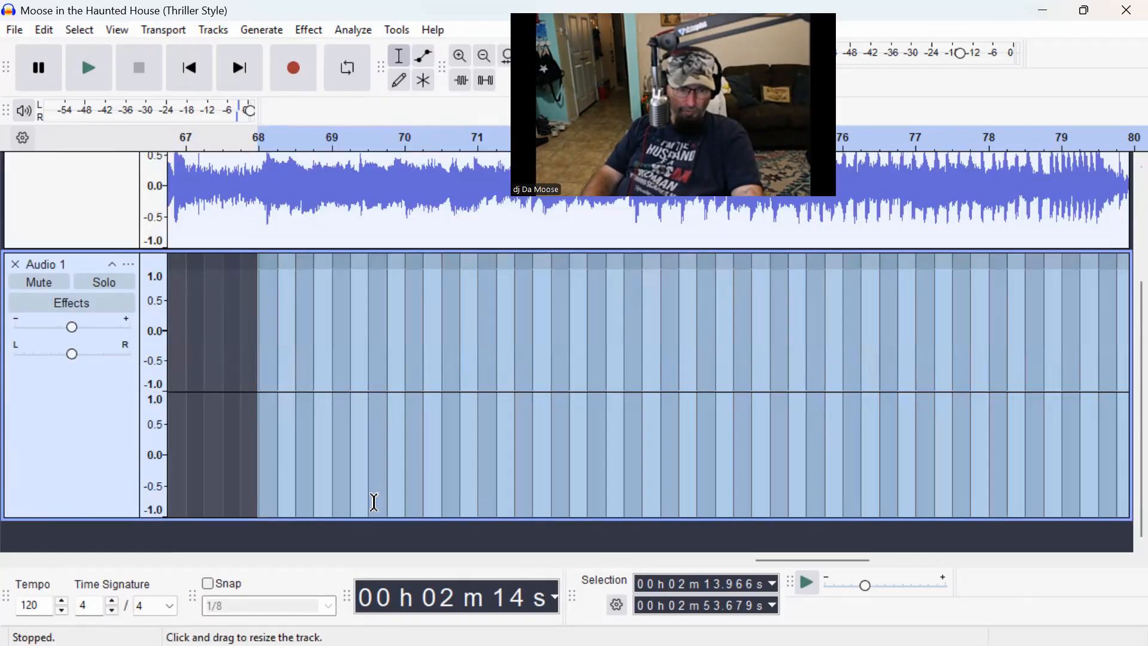
# Step: Look through the Moose in the Haunted House timeline and the new track to locate the selected section from about 68 to 88 seconds
pyautogui.scroll(3, 375, 502)
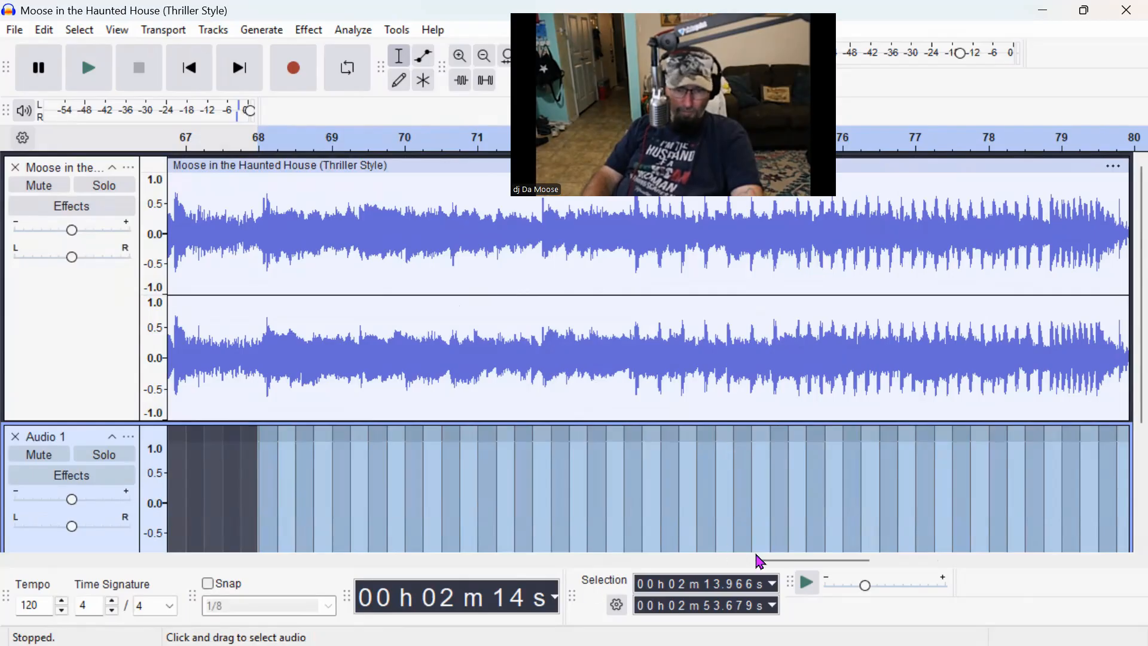
pyautogui.click(694, 560)
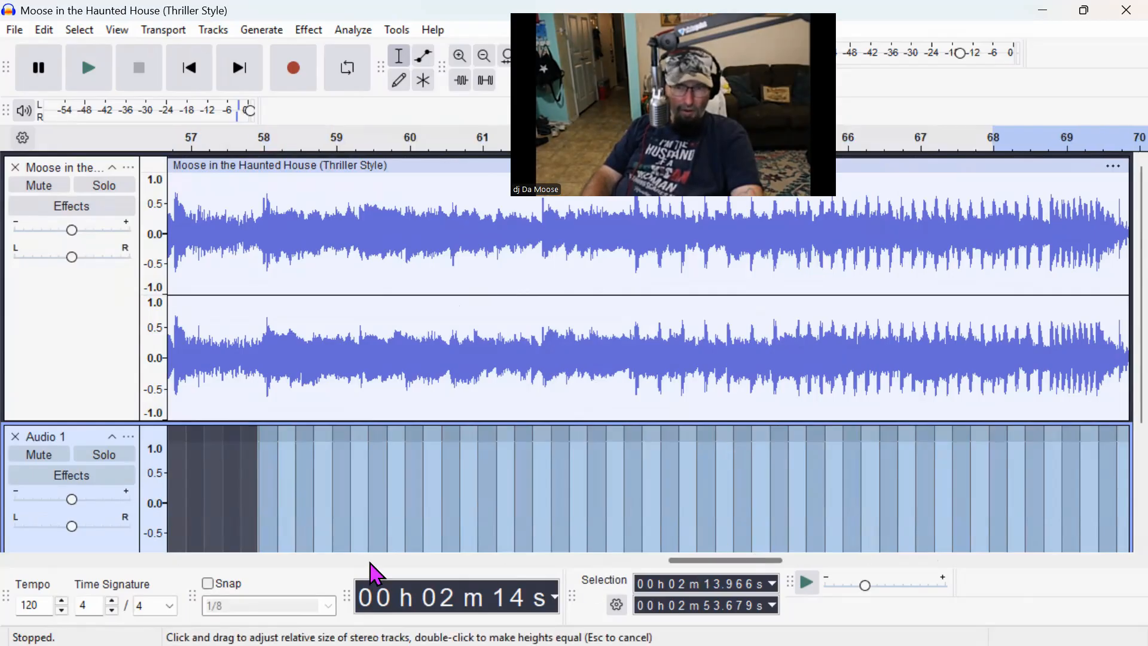
pyautogui.click(315, 560)
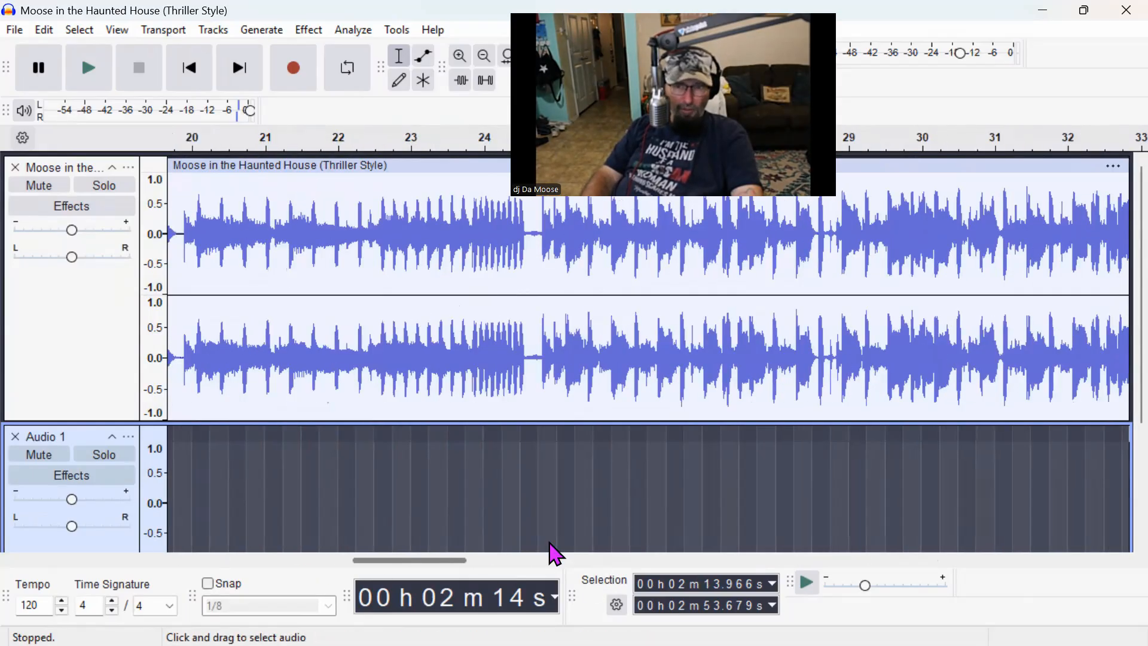
pyautogui.click(642, 560)
pyautogui.click(752, 560)
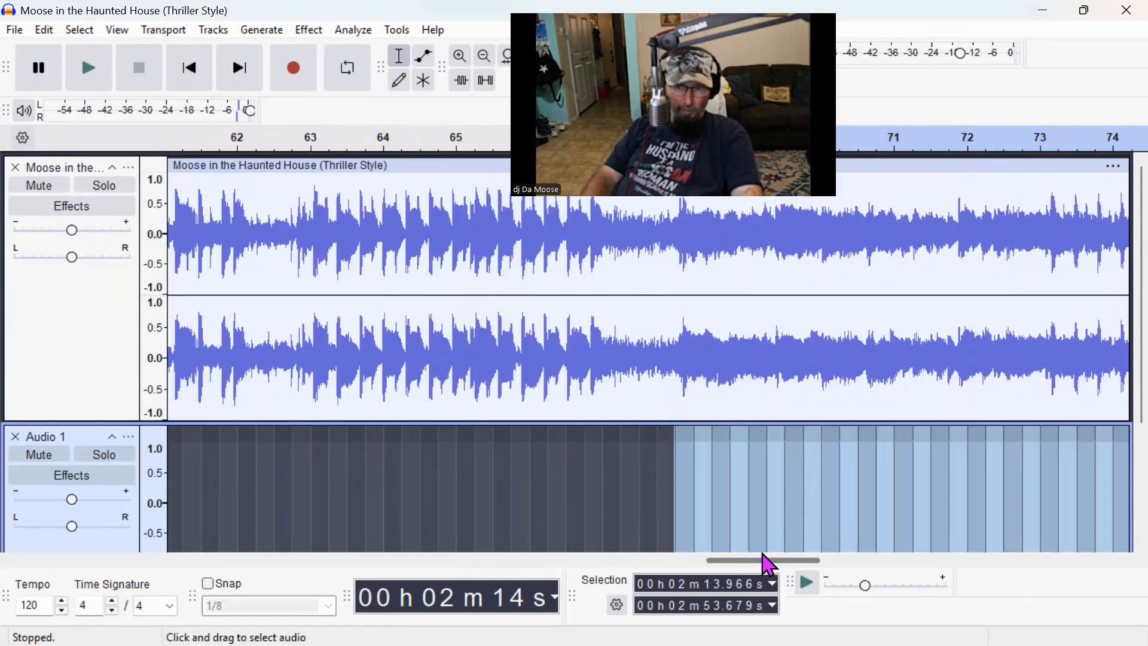
pyautogui.hscroll(2, 767, 563)
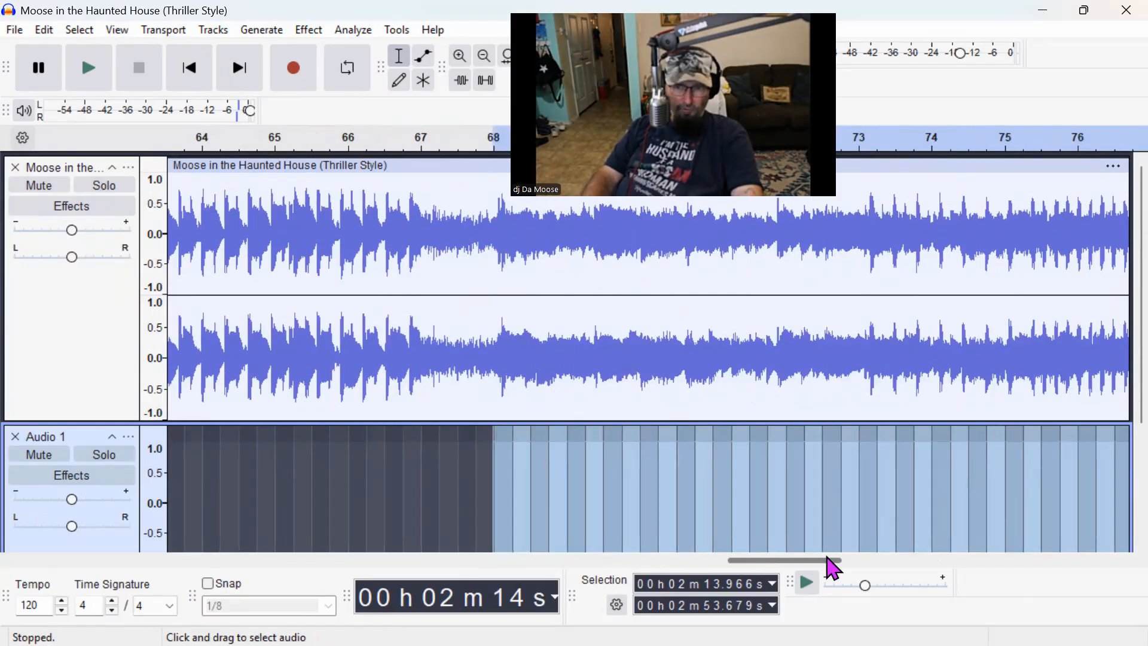
pyautogui.click(855, 560)
pyautogui.hscroll(2, 890, 577)
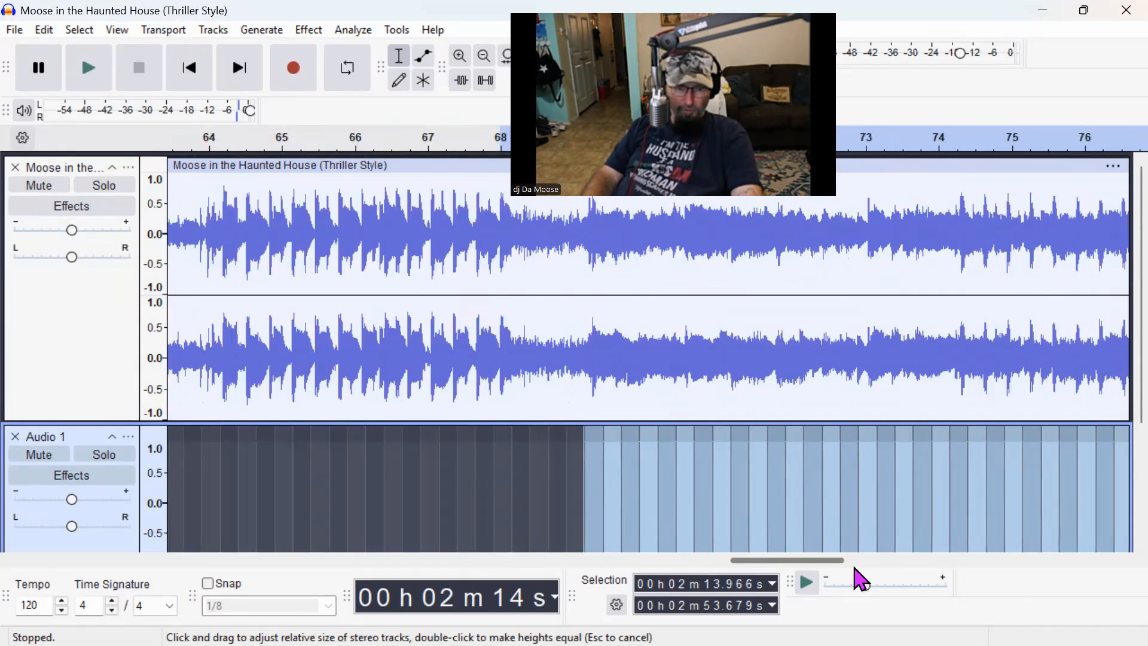
pyautogui.hscroll(-1, 866, 581)
pyautogui.hscroll(-4, 801, 583)
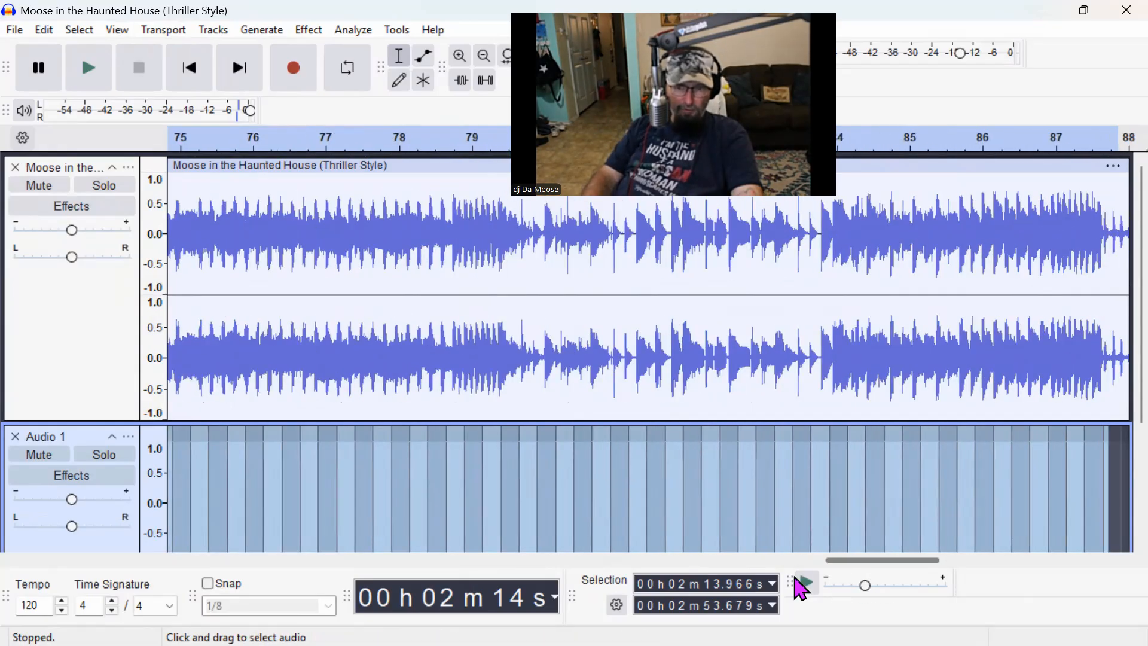
pyautogui.hscroll(-4, 800, 580)
pyautogui.hscroll(2, 804, 589)
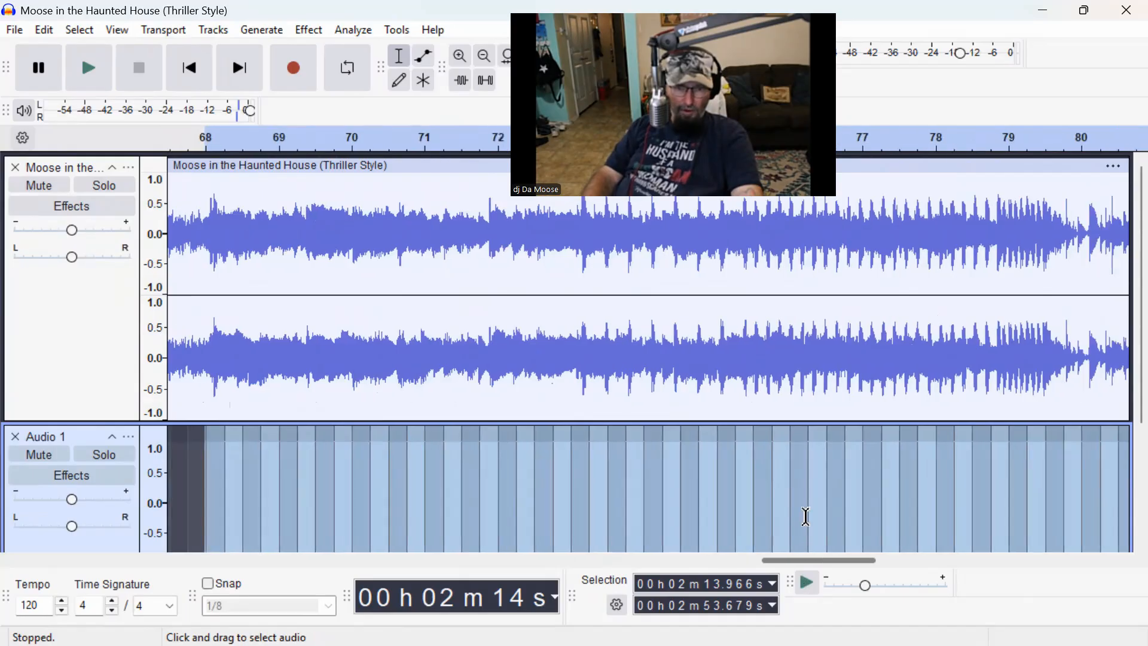
pyautogui.scroll(-3, 597, 317)
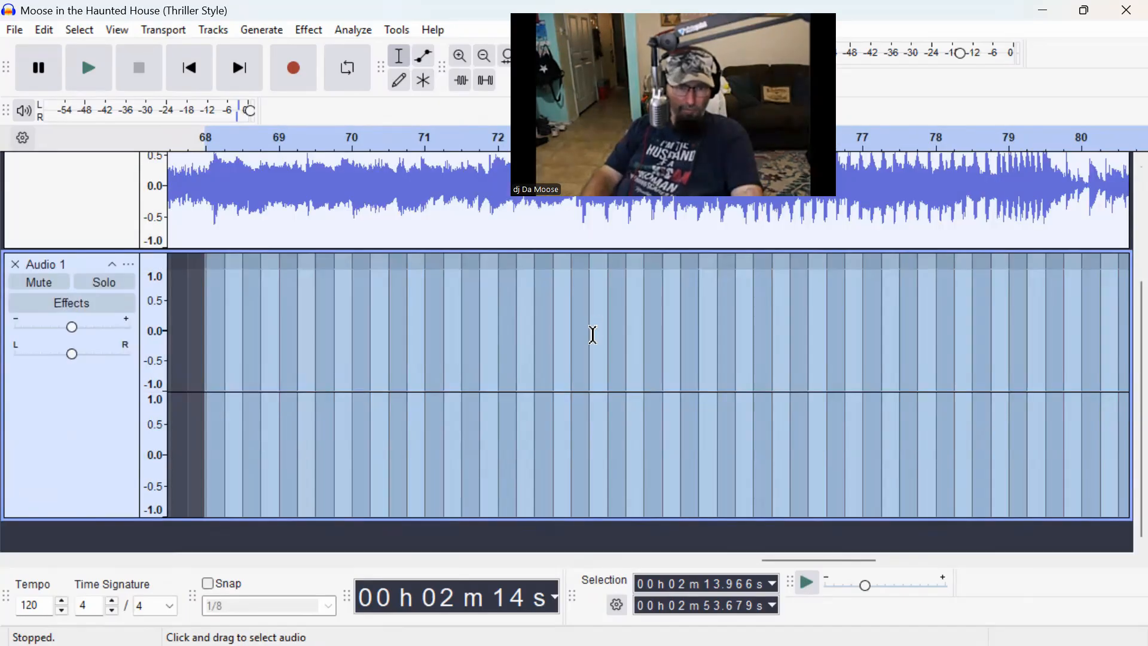
# Step: Switch to the patch moose 33 project and copy its entire clip
pyautogui.click(483, 59)
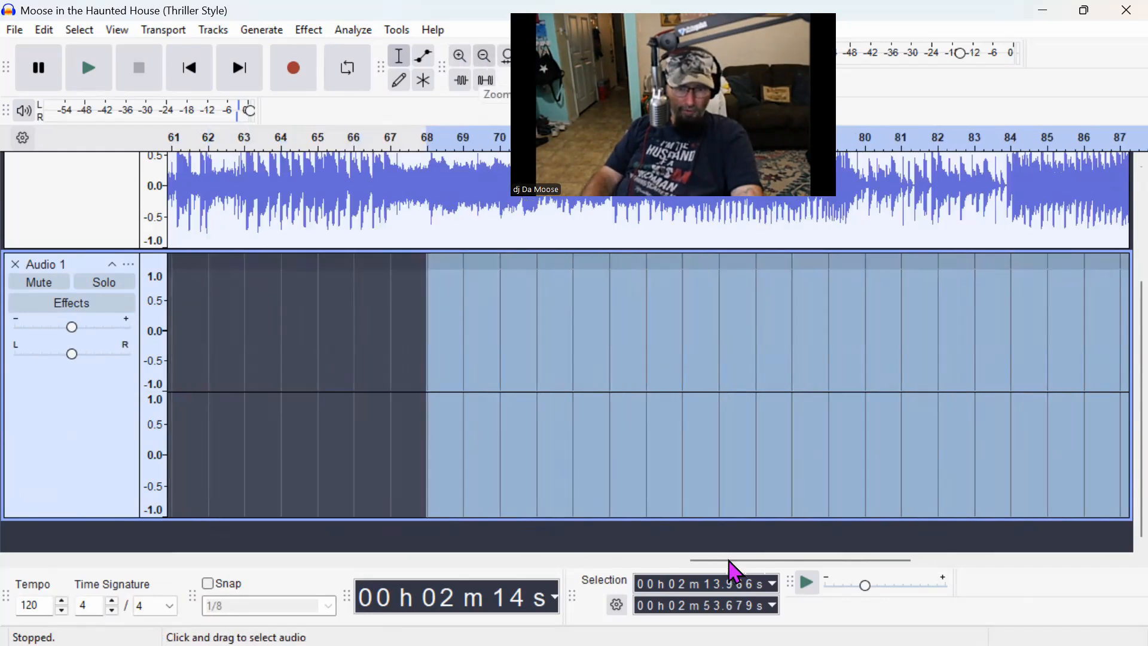
pyautogui.hscroll(2, 758, 571)
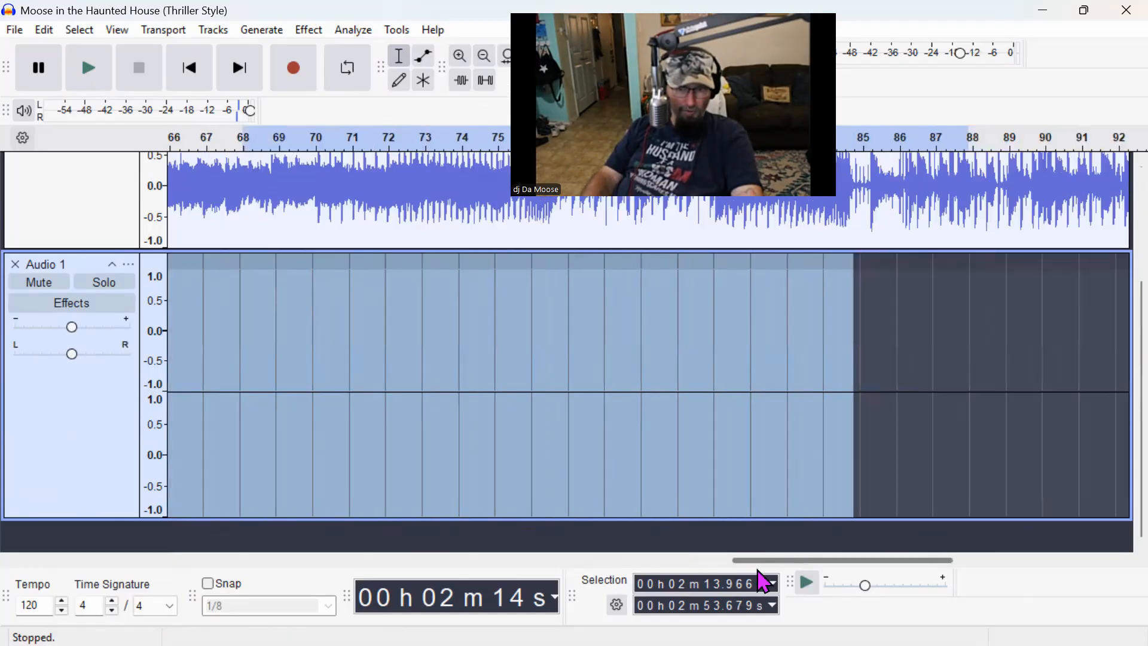
pyautogui.hscroll(-1, 761, 579)
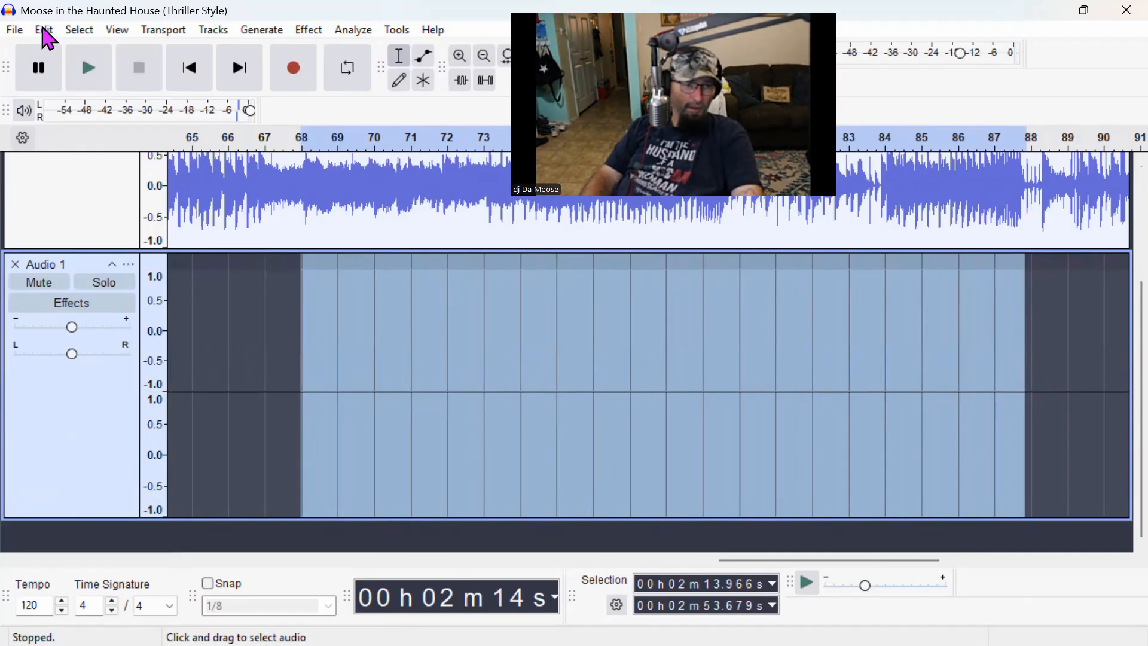
pyautogui.click(1042, 11)
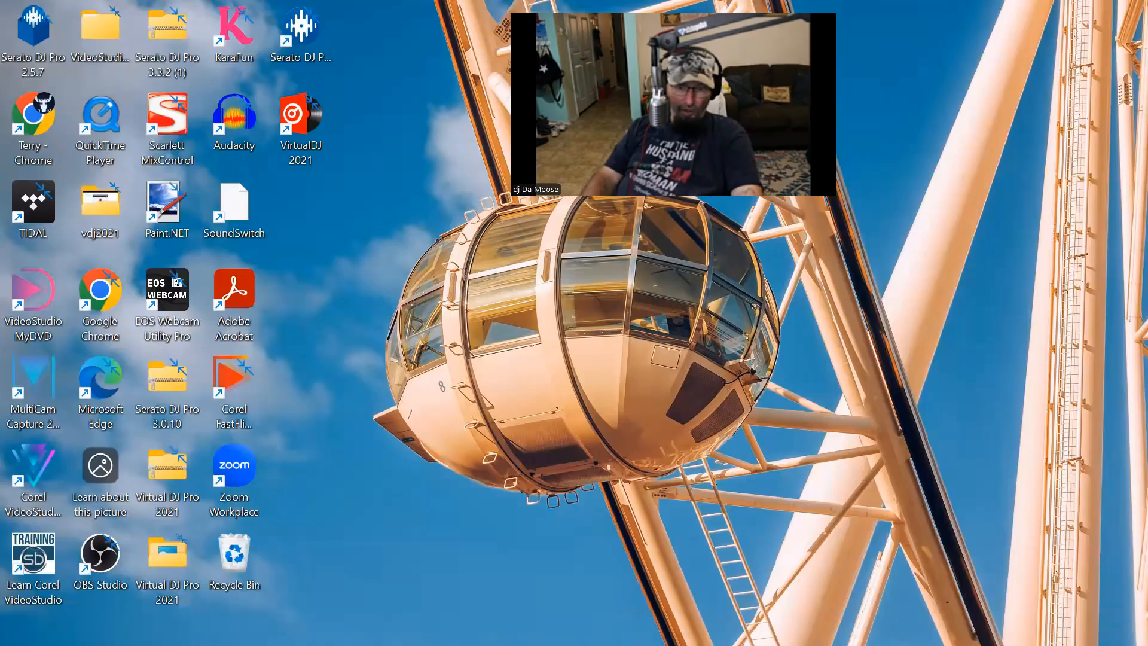
pyautogui.moveTo(782, 624)
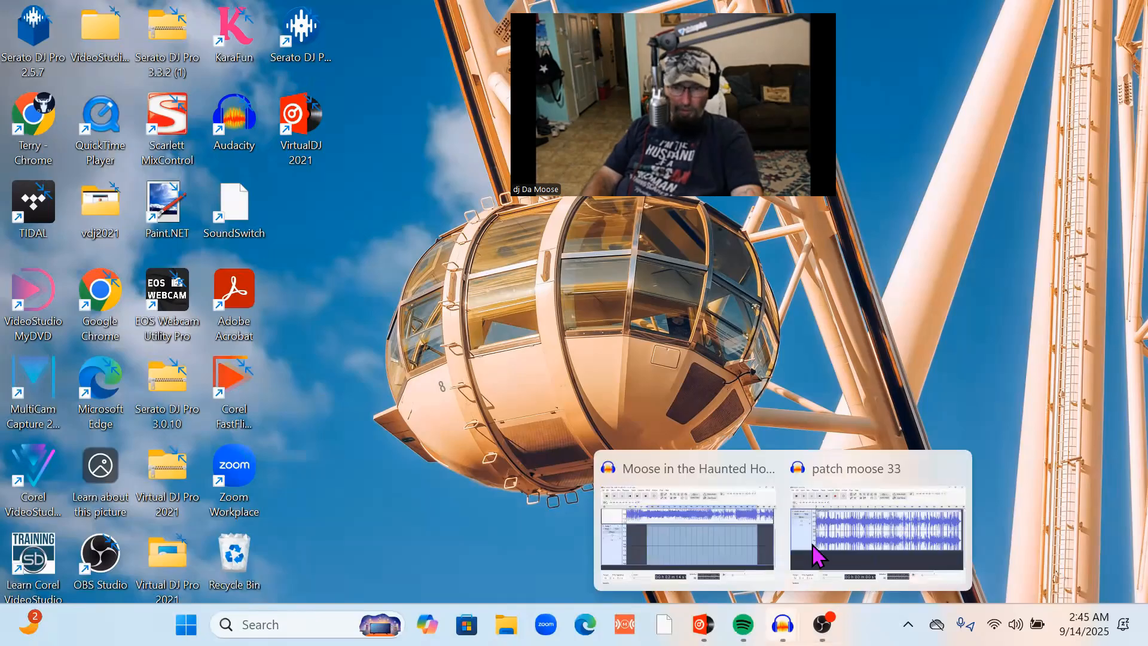
pyautogui.hotkey('alt', 'Tab')
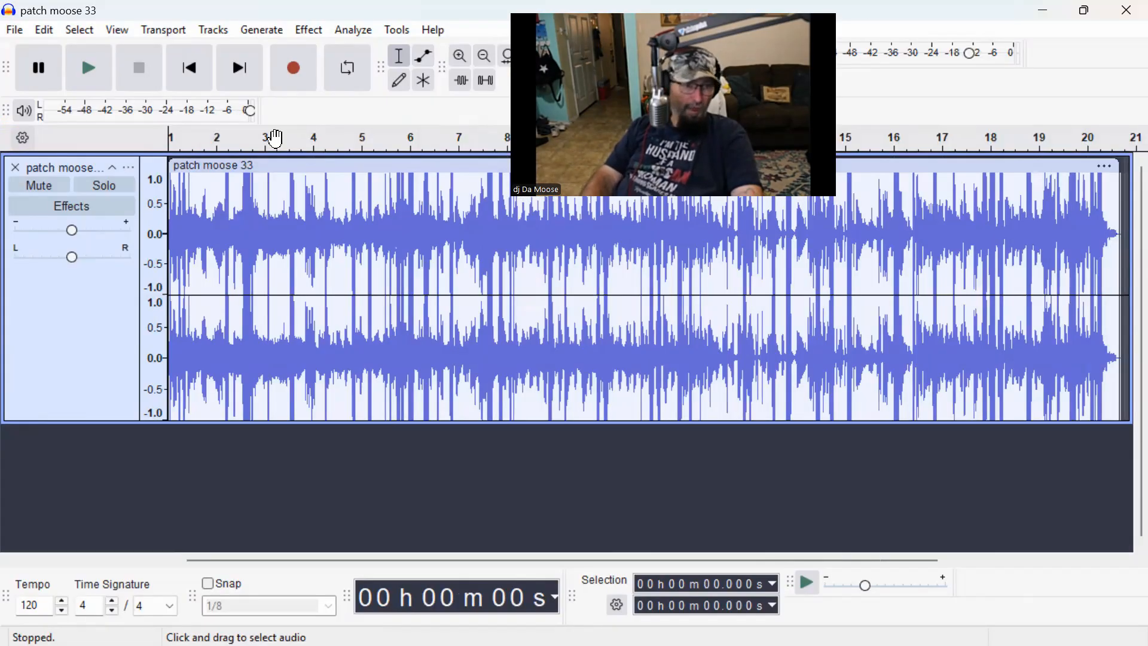
pyautogui.click(42, 30)
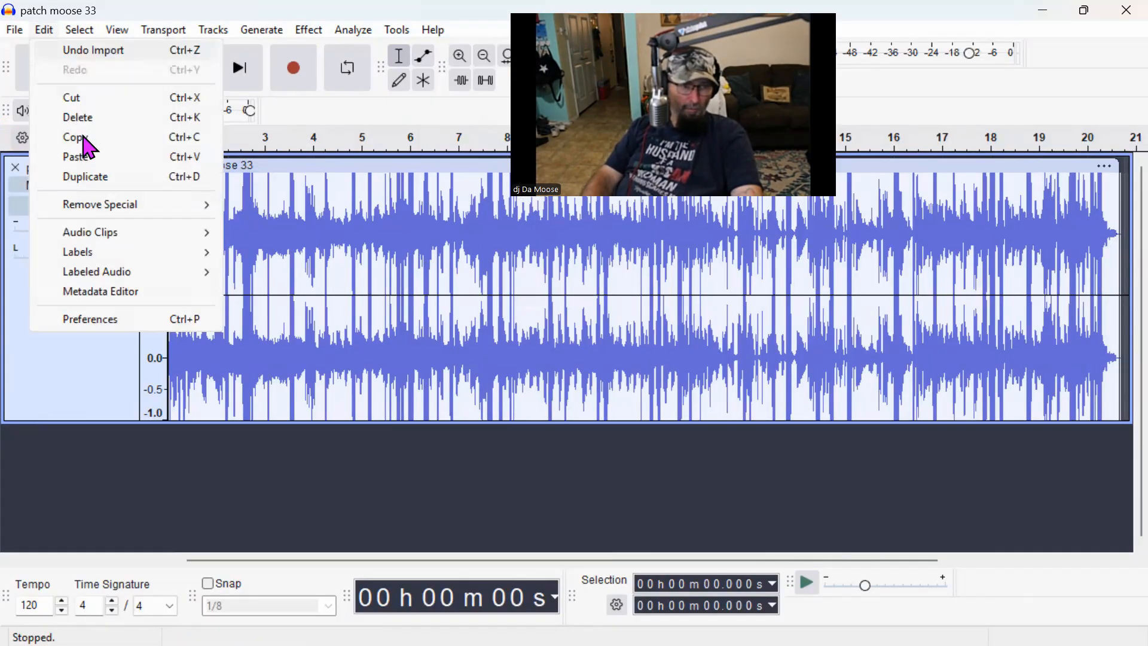
pyautogui.click(306, 163)
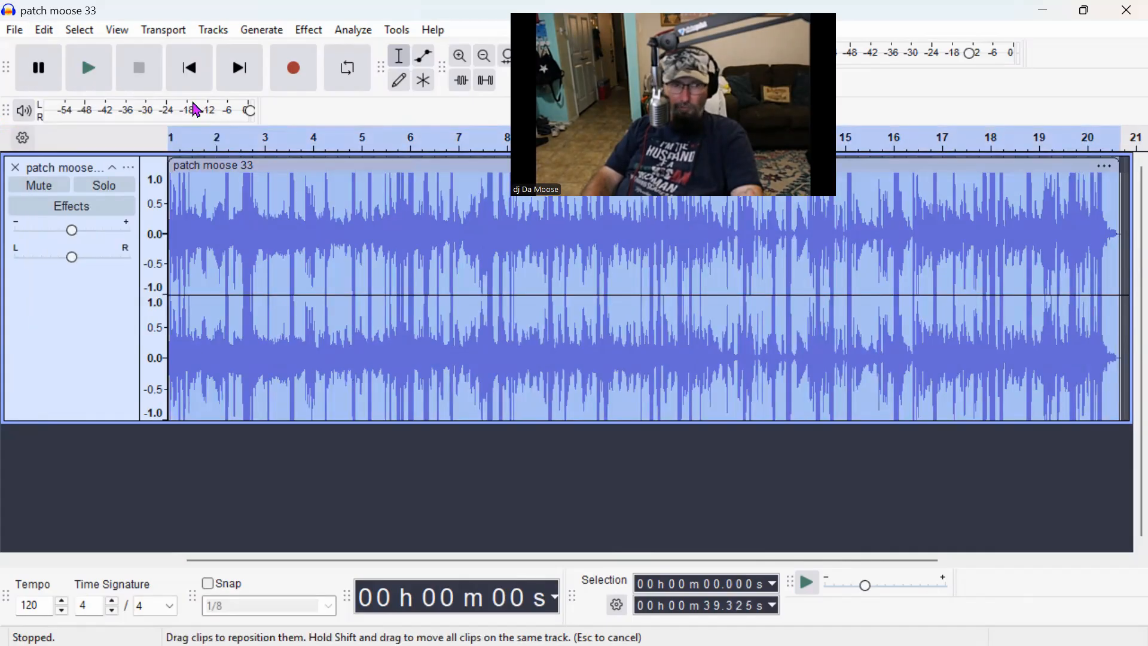
pyautogui.click(45, 30)
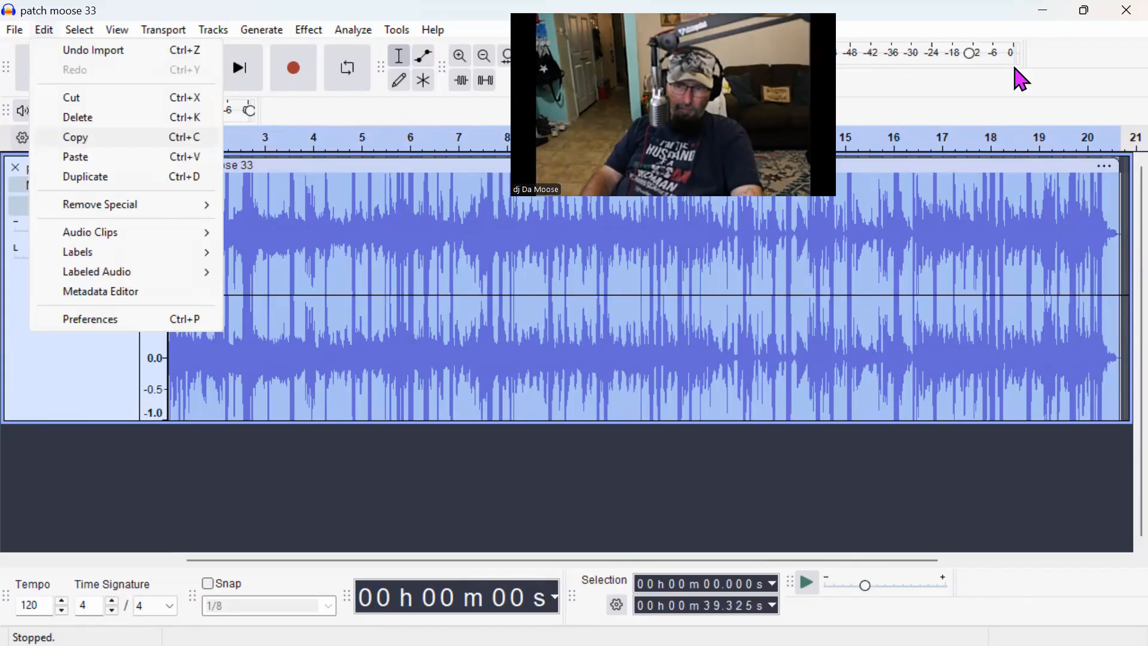
# Step: Return to the Moose in the Haunted House project and paste the patch moose 33 clip over the selected section of Audio 1
pyautogui.click(1042, 10)
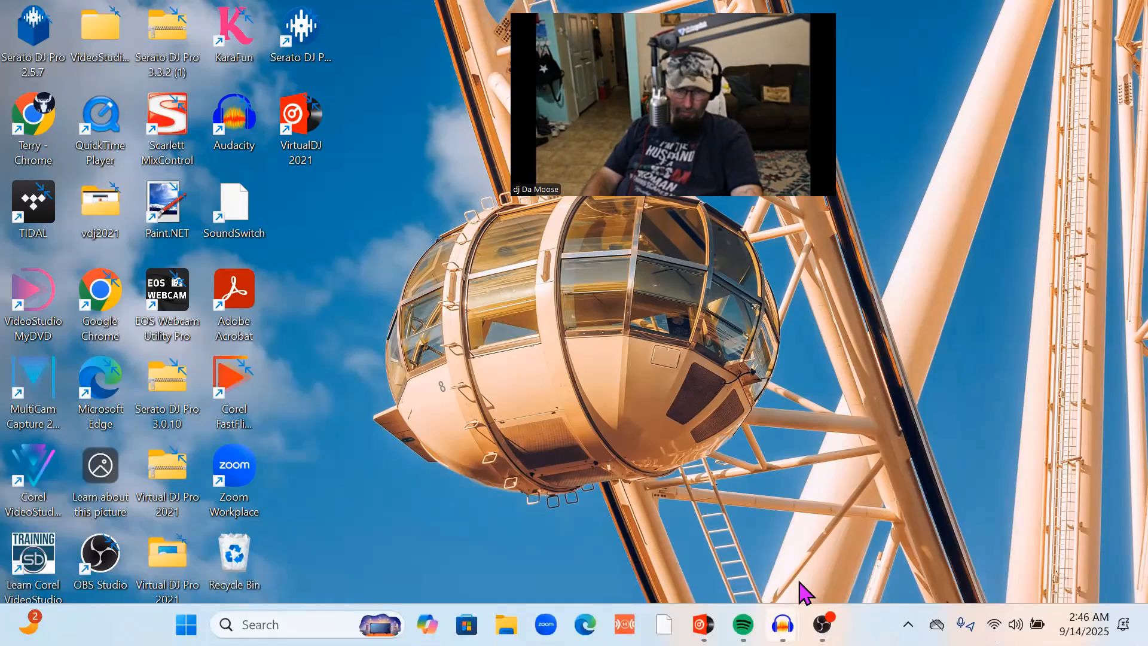
pyautogui.moveTo(782, 624)
pyautogui.click(700, 562)
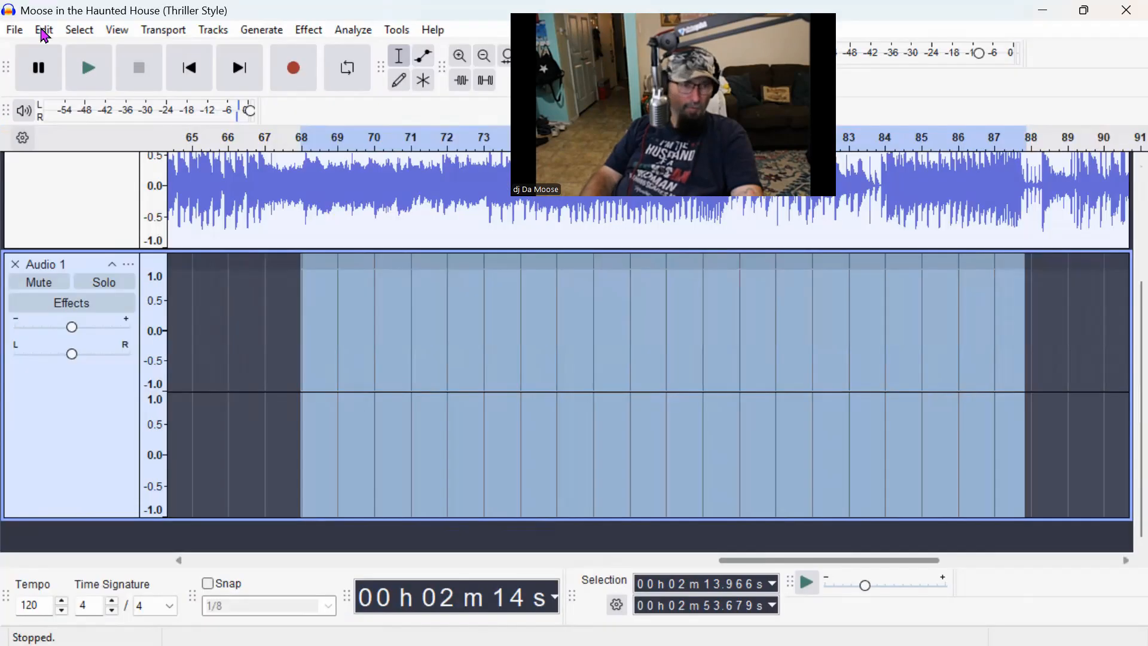
pyautogui.hotkey('alt', 'e')
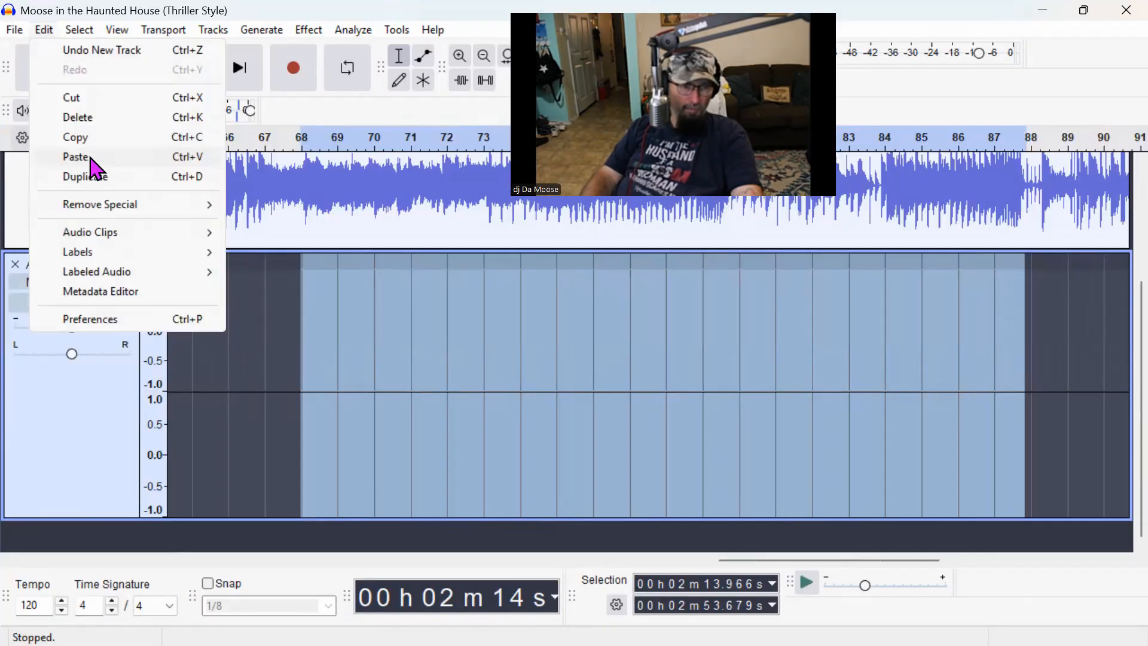
pyautogui.click(78, 157)
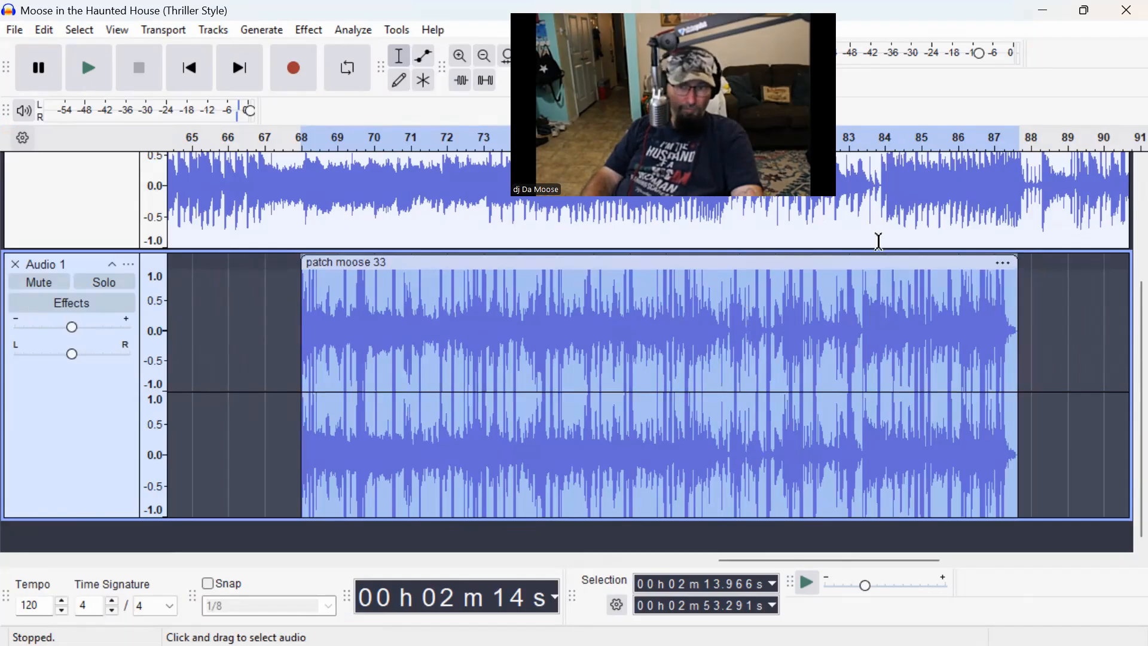
# Step: Cut the ending of the Moose in the Haunted House track, from 2 m 53.605 s to the end of the song
pyautogui.scroll(2, 464, 288)
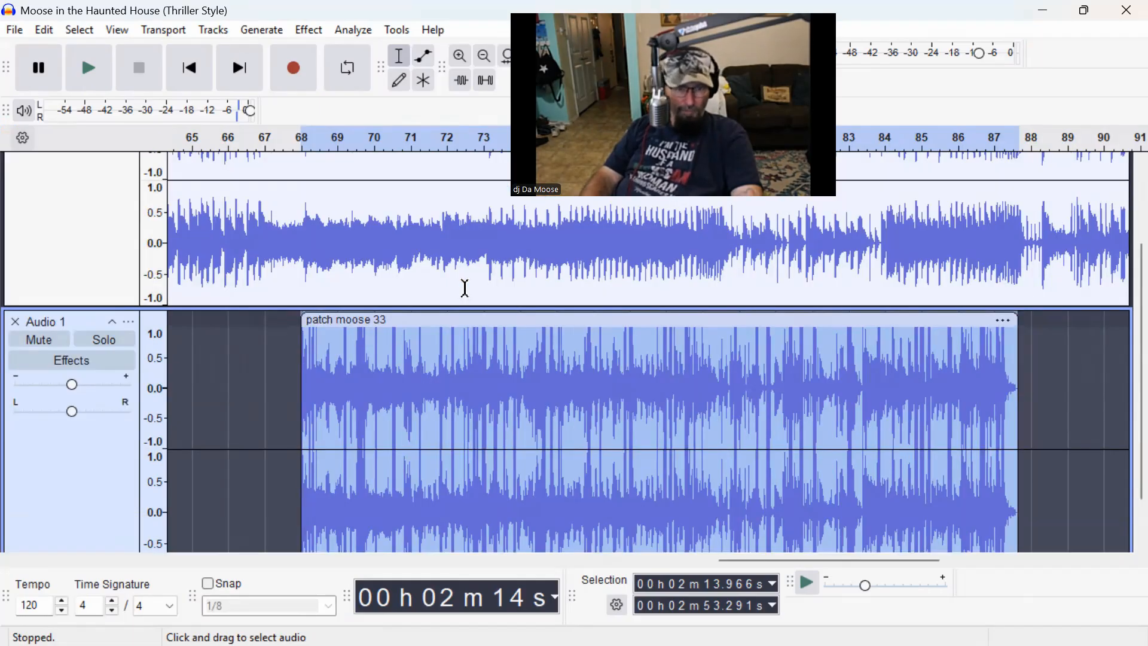
pyautogui.scroll(4, 465, 288)
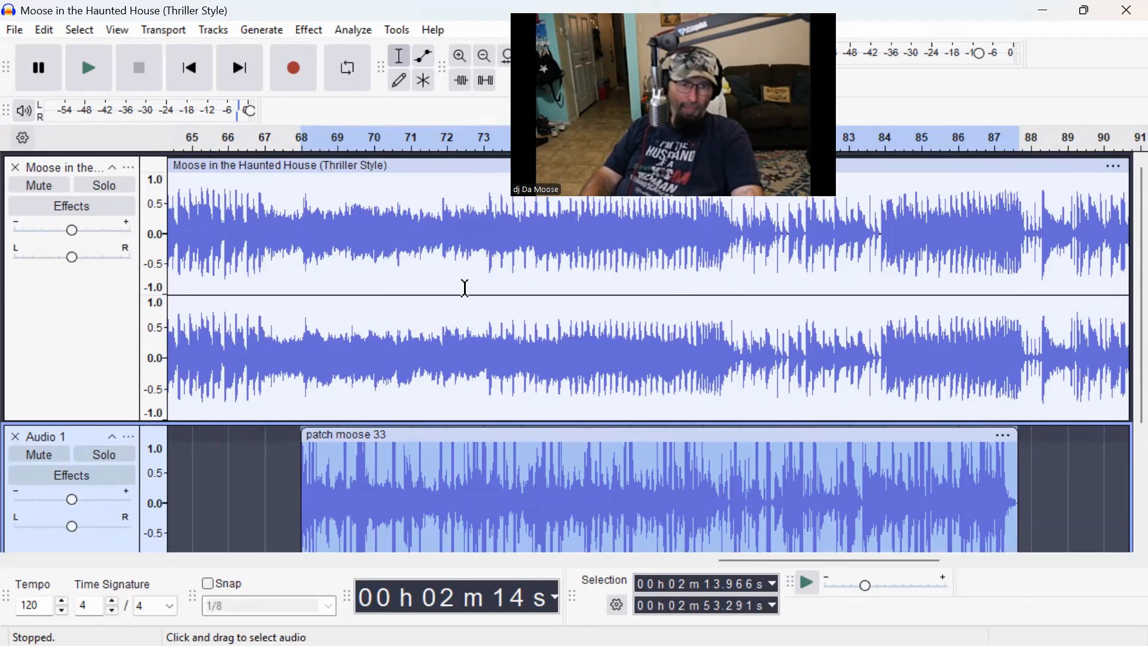
pyautogui.click(294, 219)
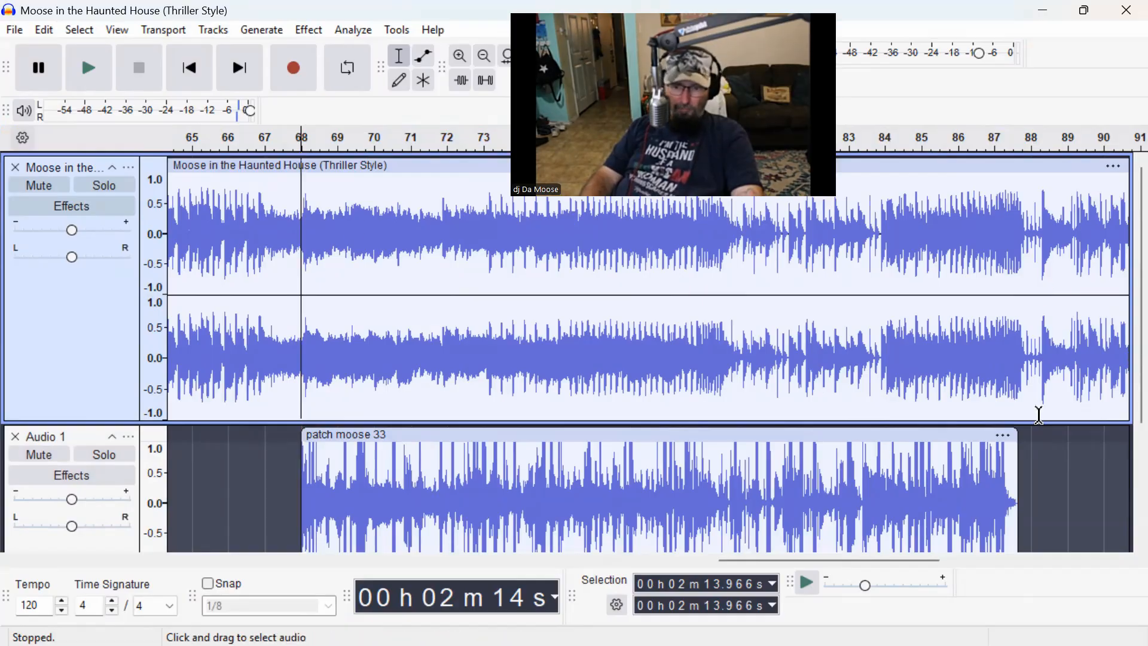
pyautogui.click(1023, 344)
pyautogui.moveTo(1023, 344); pyautogui.dragTo(938, 381)
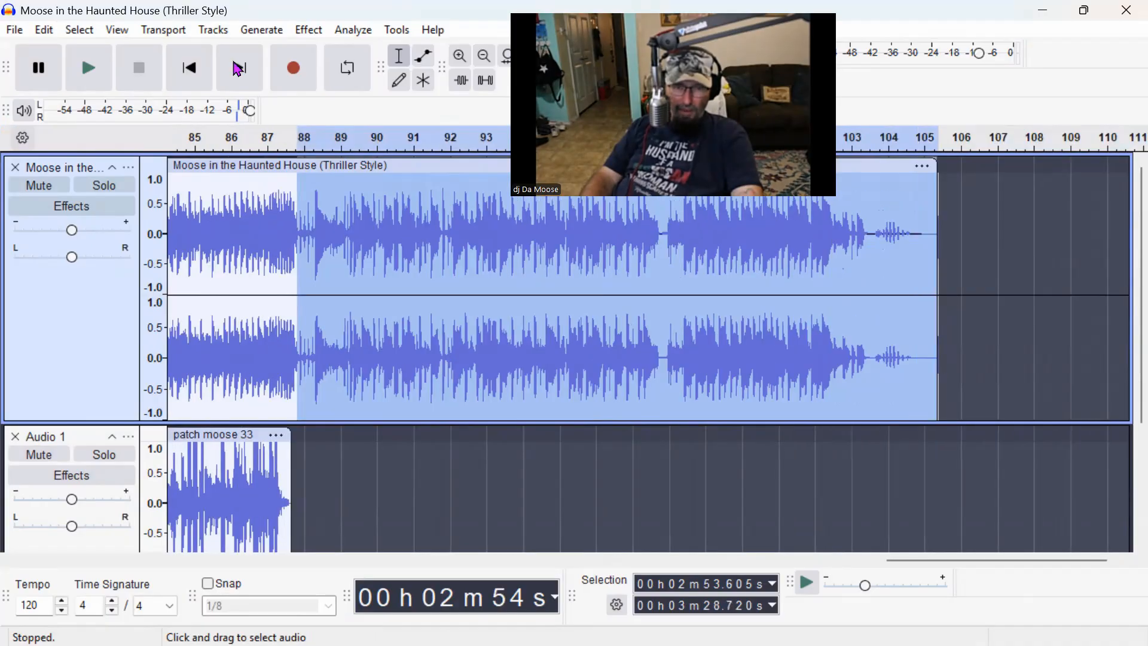
pyautogui.click(48, 31)
pyautogui.click(76, 96)
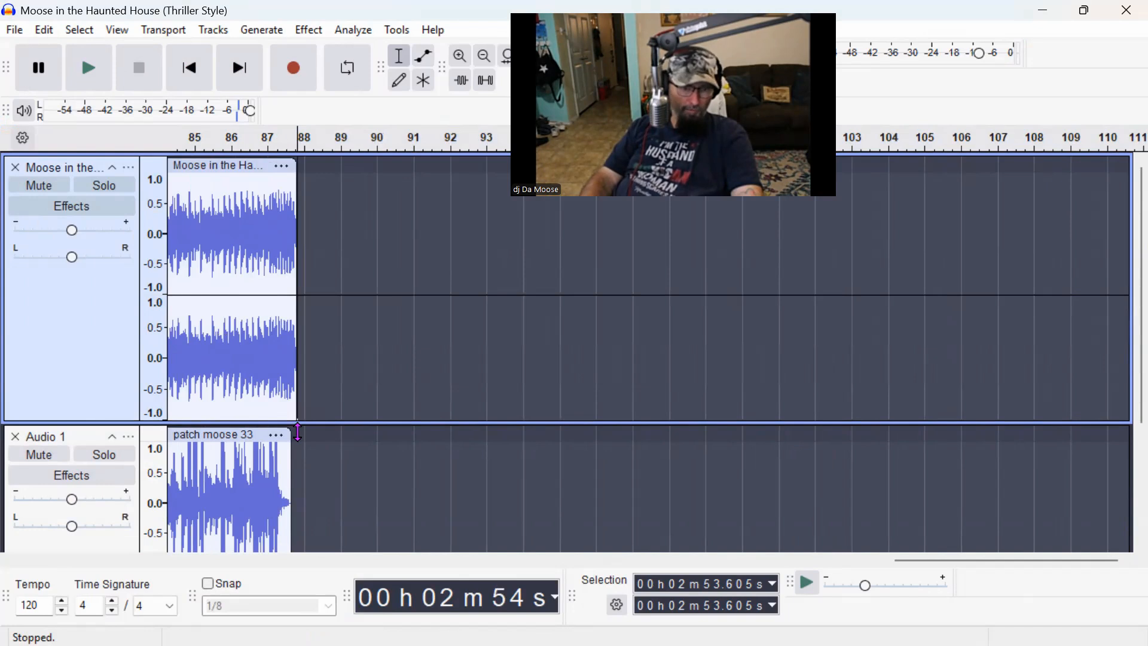
# Step: Paste the cut ending into Audio 1 and move it directly against the end of the patch moose 33 clip
pyautogui.scroll(-3, 305, 453)
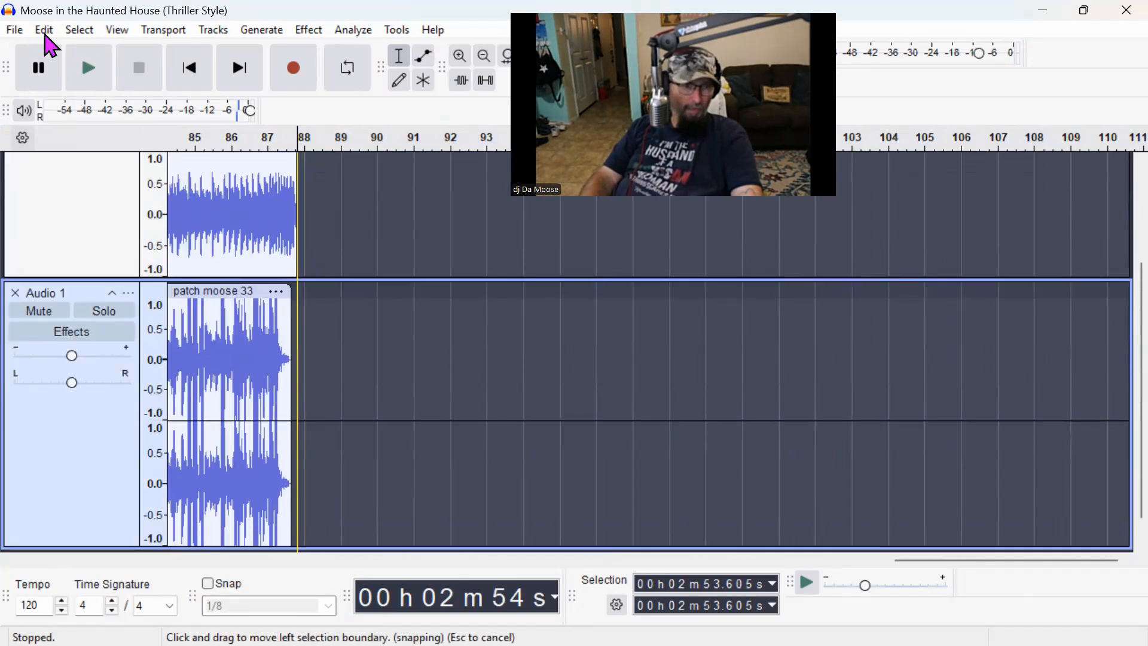
pyautogui.hotkey('alt', 'e')
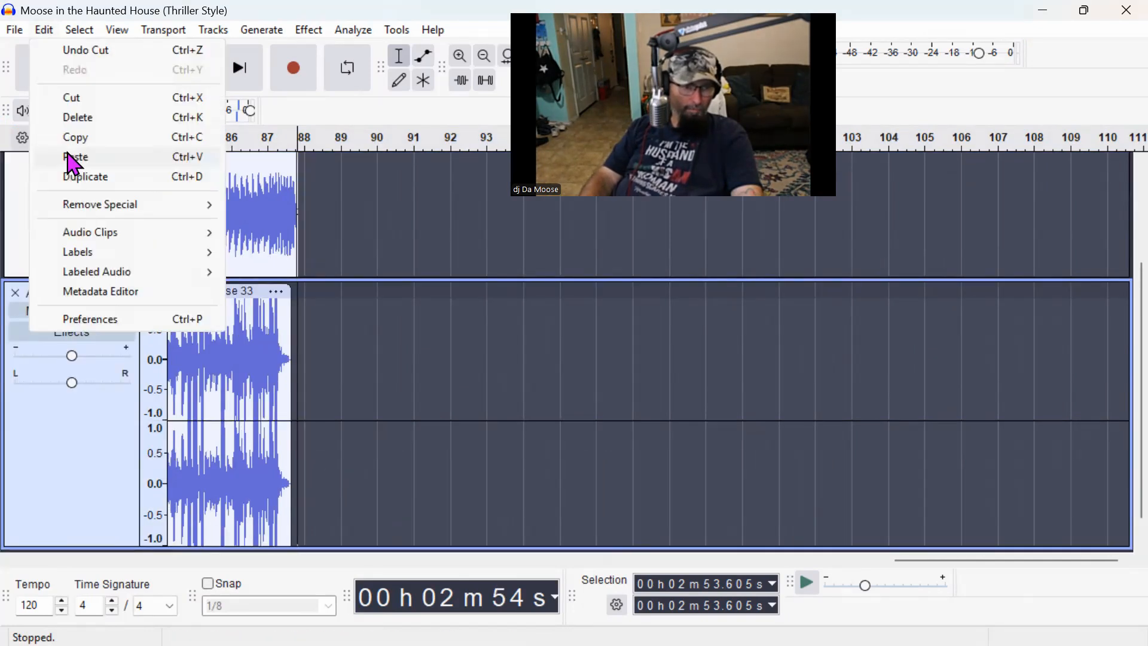
pyautogui.click(71, 158)
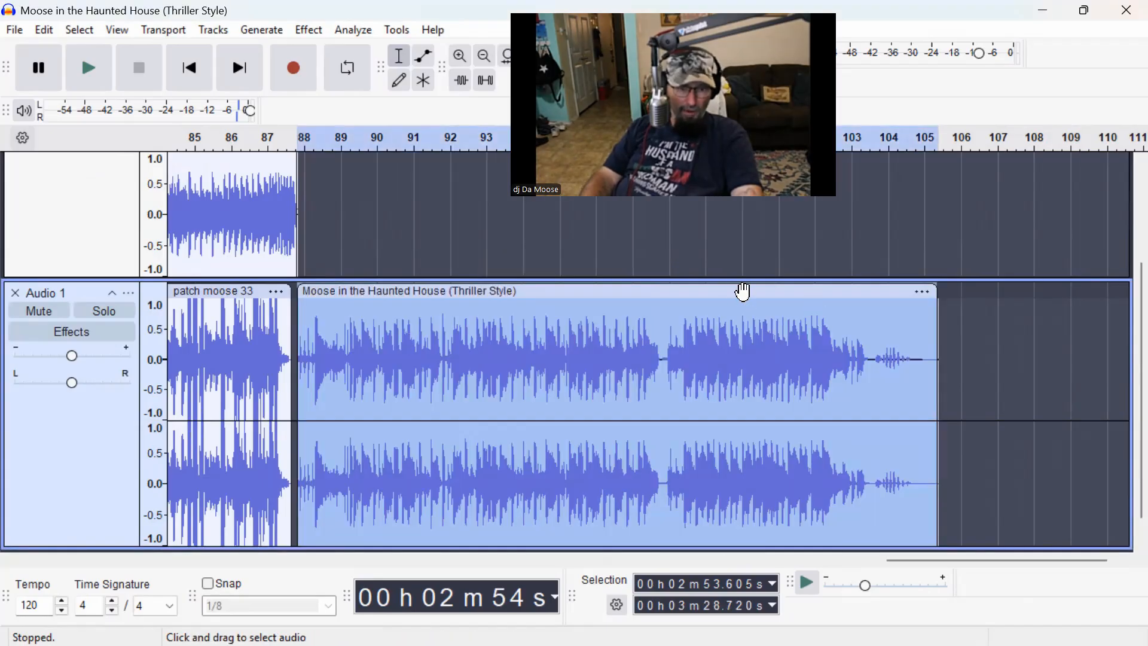
pyautogui.moveTo(737, 293); pyautogui.dragTo(731, 293)
pyautogui.click(1041, 335)
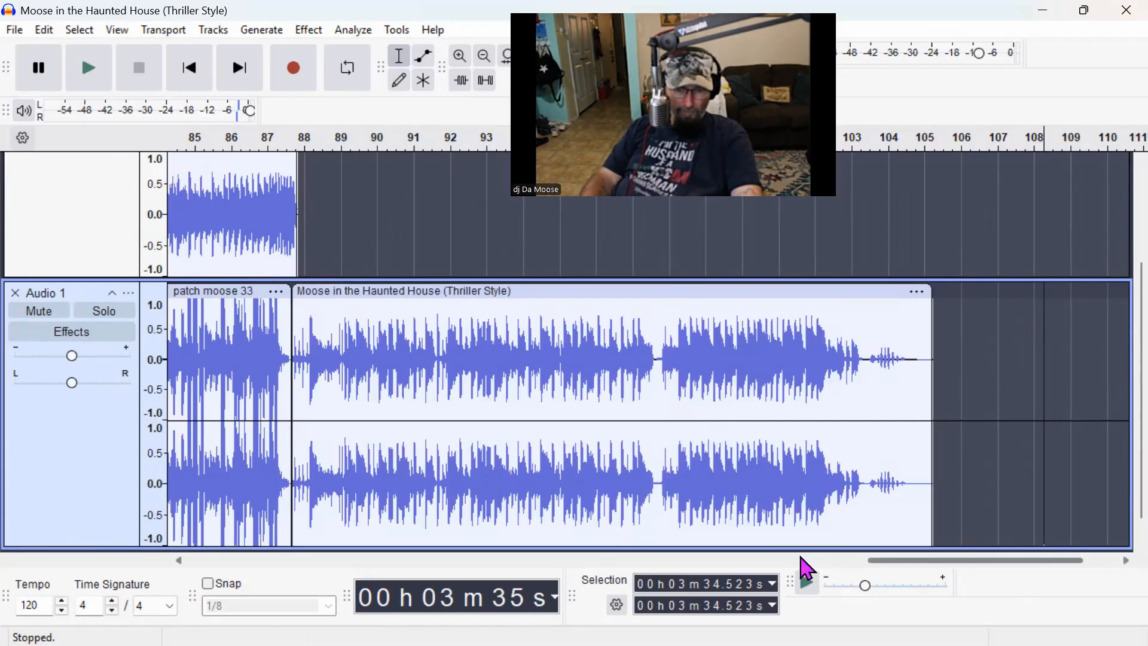
# Step: Cut the remaining Moose in the Haunted House audio from 2 m 13.966 s to the end of its clip
pyautogui.hscroll(-5, 735, 556)
pyautogui.hscroll(-3, 705, 541)
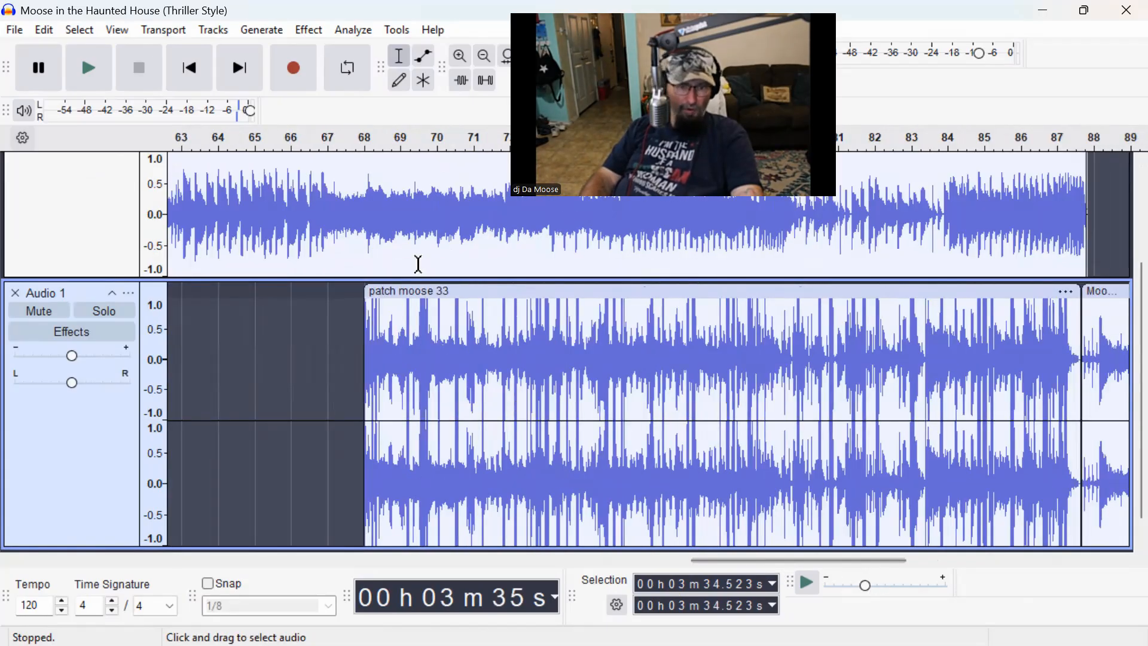
pyautogui.click(358, 199)
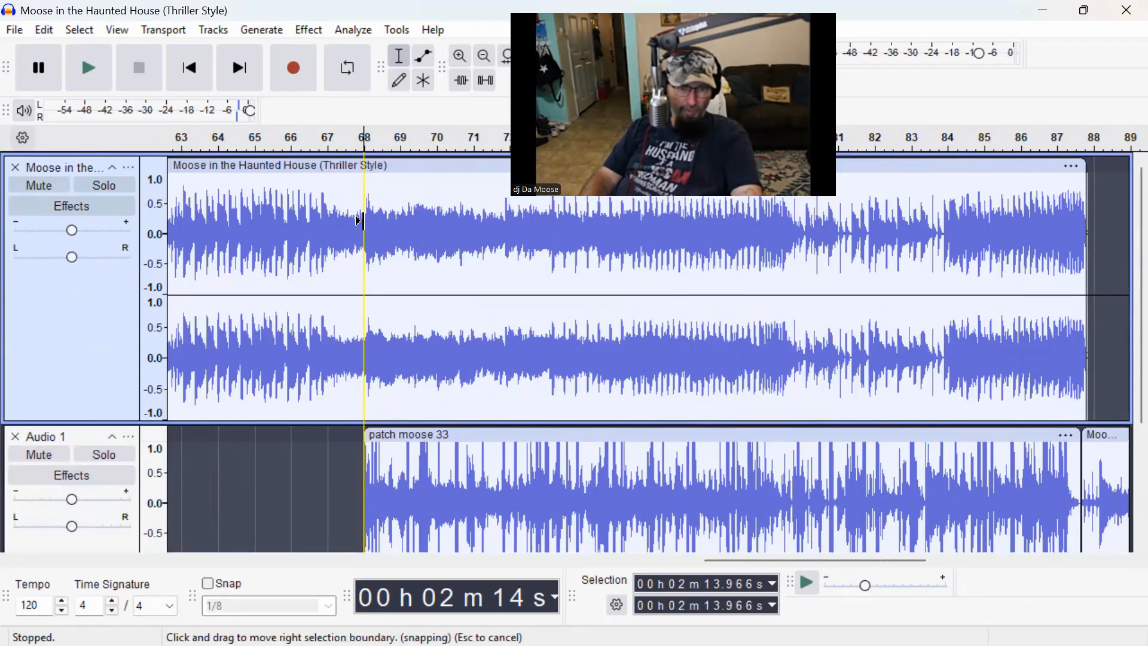
pyautogui.moveTo(363, 221); pyautogui.dragTo(505, 233)
pyautogui.moveTo(995, 279); pyautogui.dragTo(1083, 271)
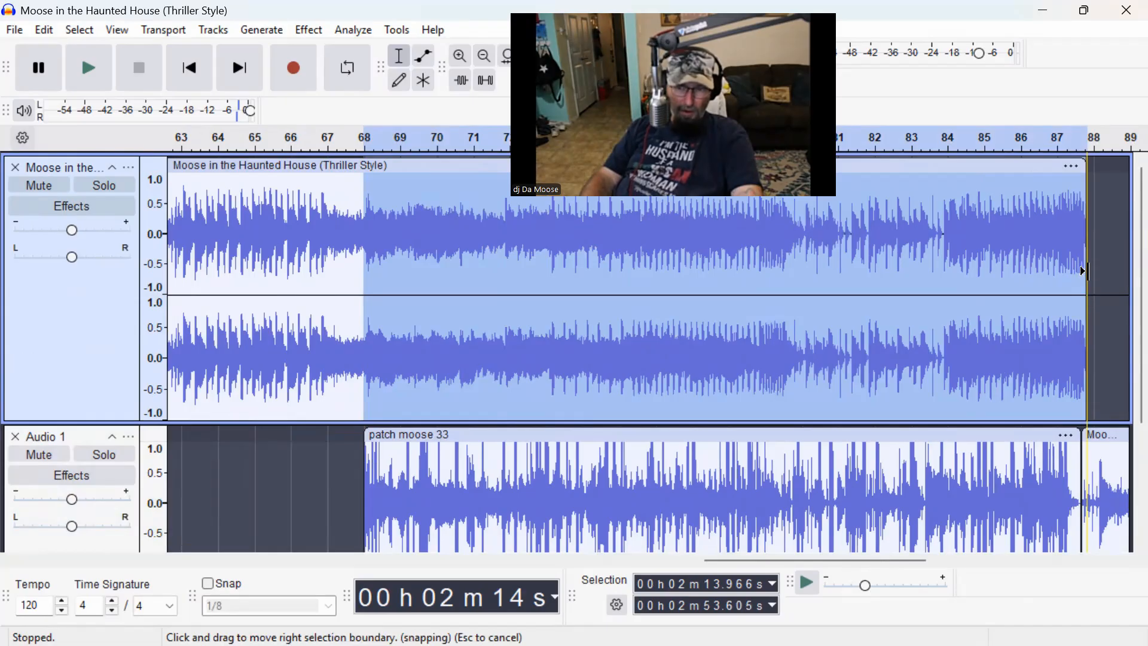
pyautogui.click(43, 28)
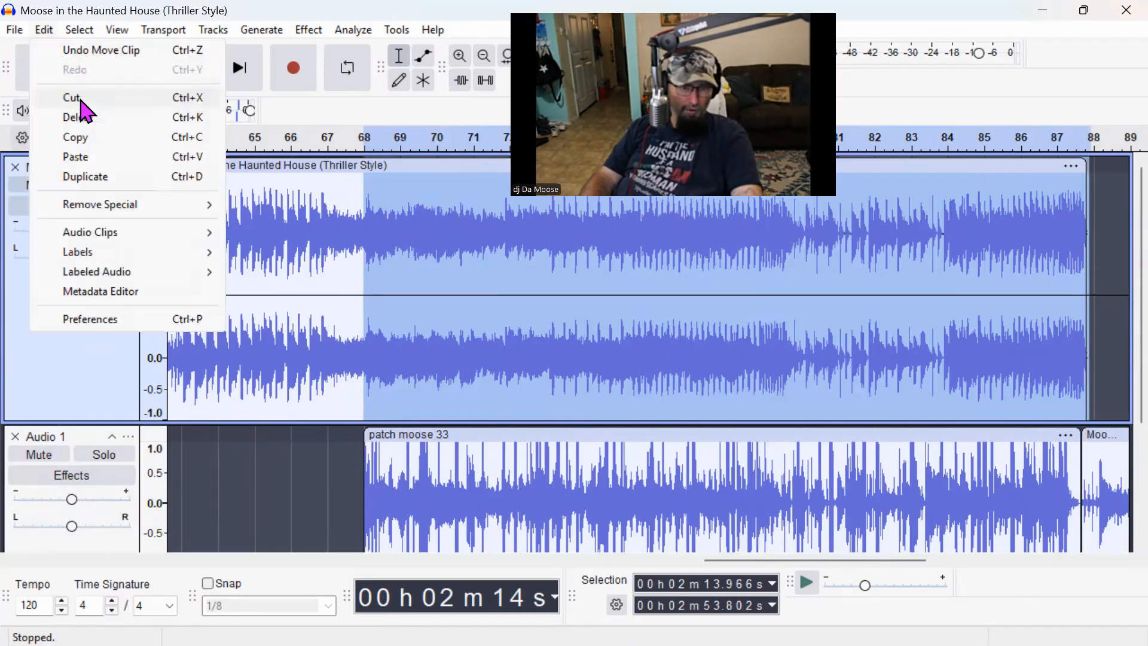
pyautogui.click(81, 101)
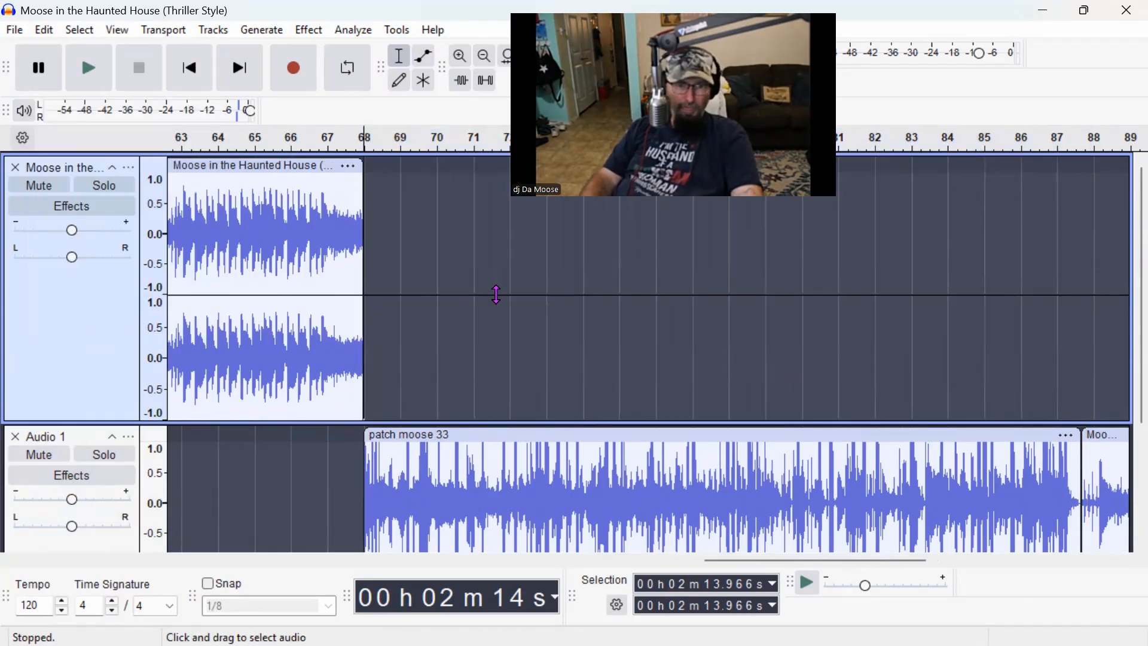
# Step: Move the patch moose 33 clip and the song's ending clip from Audio 1 up into the gap in the Moose in the Haunted House track
pyautogui.moveTo(518, 437); pyautogui.dragTo(481, 478)
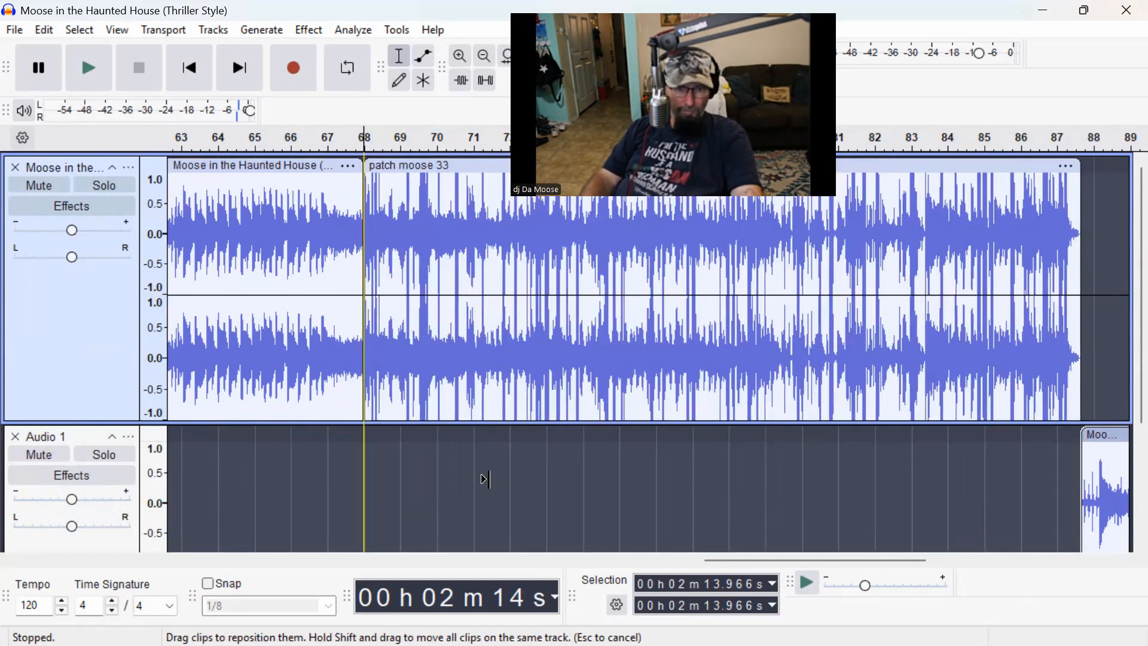
pyautogui.click(489, 481)
pyautogui.scroll(-3, 443, 454)
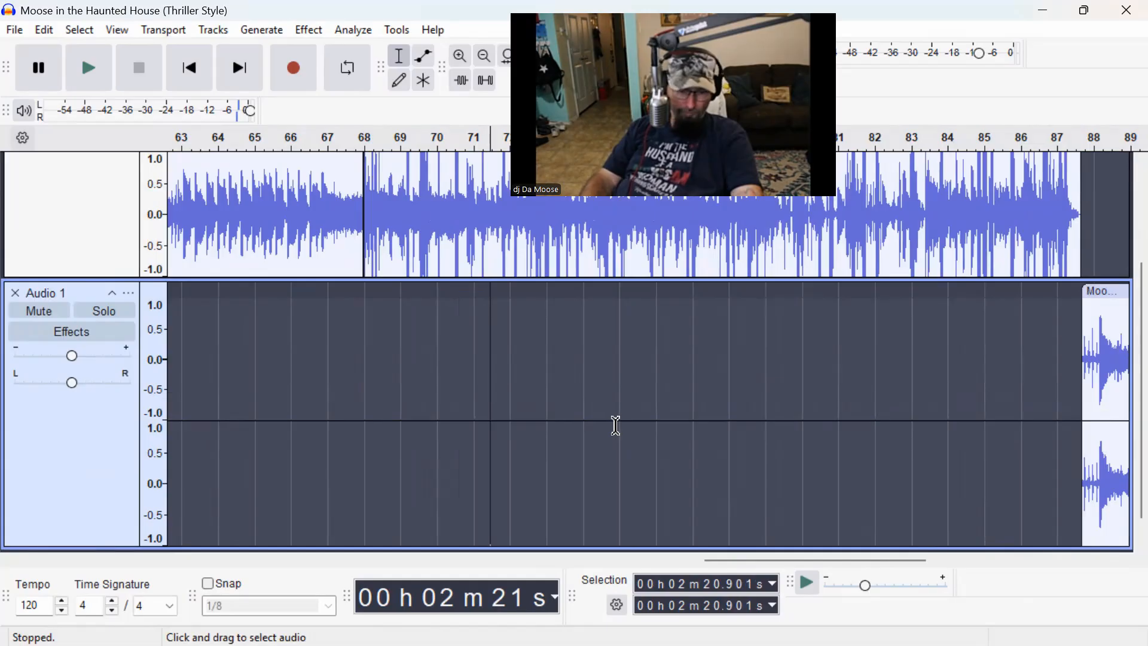
pyautogui.hscroll(4, 879, 301)
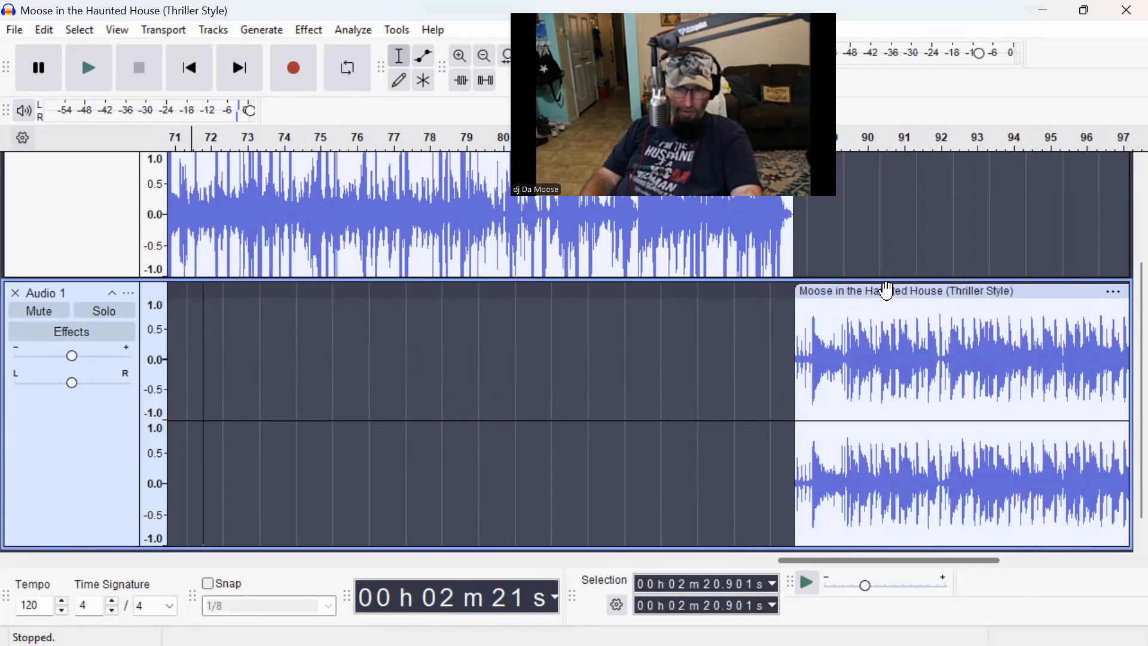
pyautogui.hscroll(1, 887, 290)
pyautogui.moveTo(902, 198); pyautogui.dragTo(894, 194)
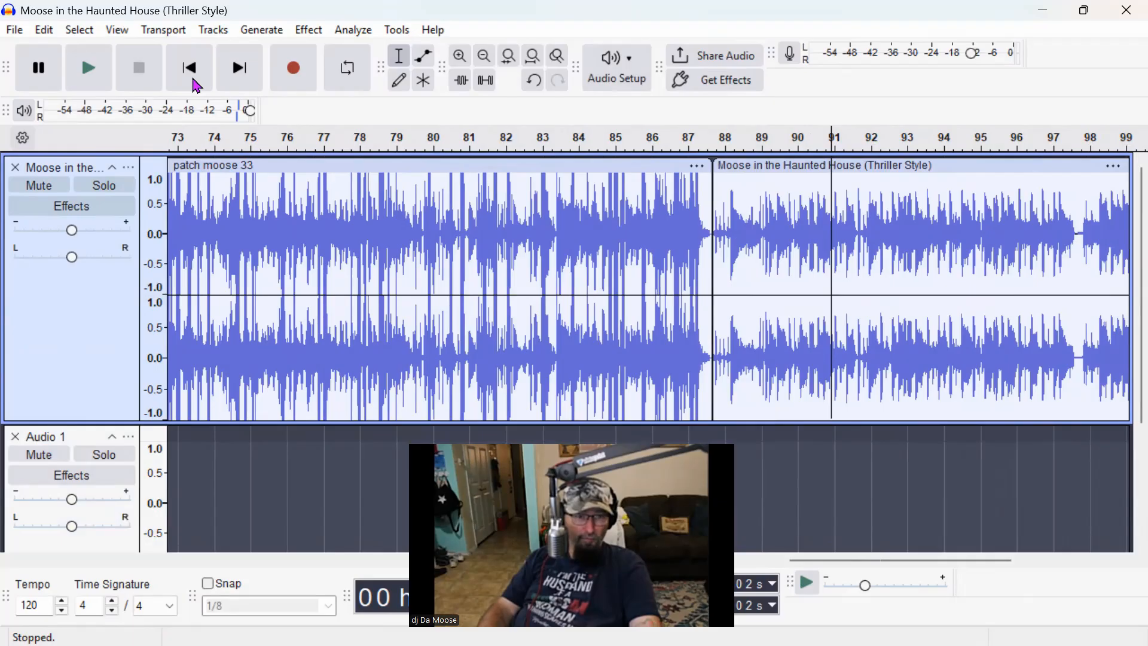
# Step: Play the assembled song from the beginning to check the edit, and show the desktop after stopping
pyautogui.click(89, 69)
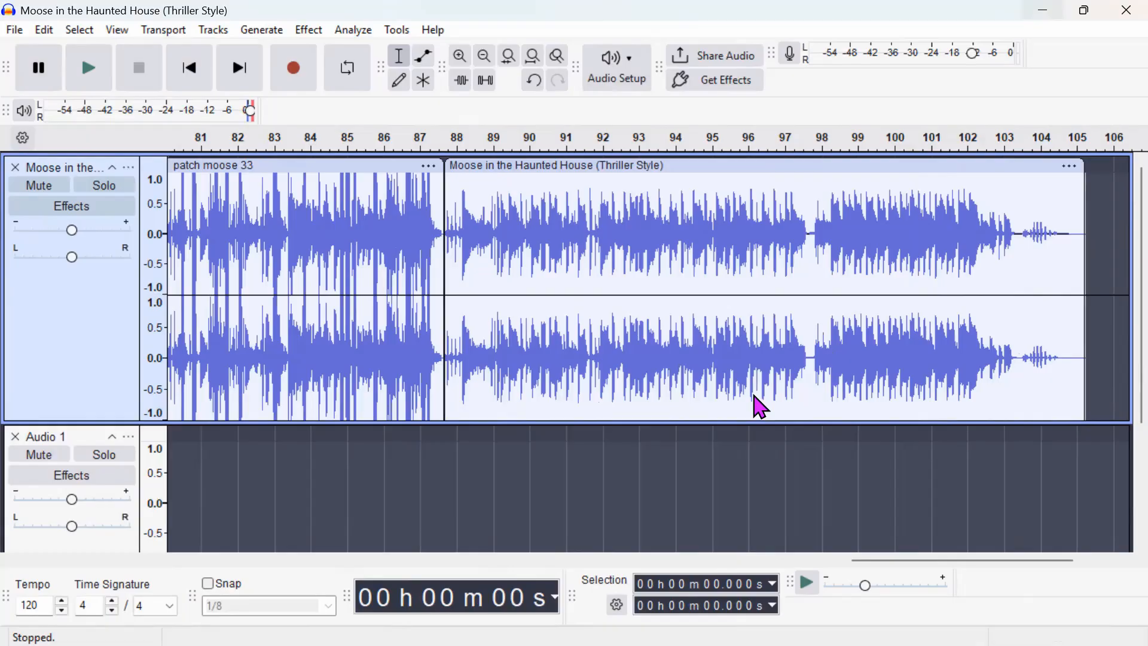
pyautogui.press('super+d')
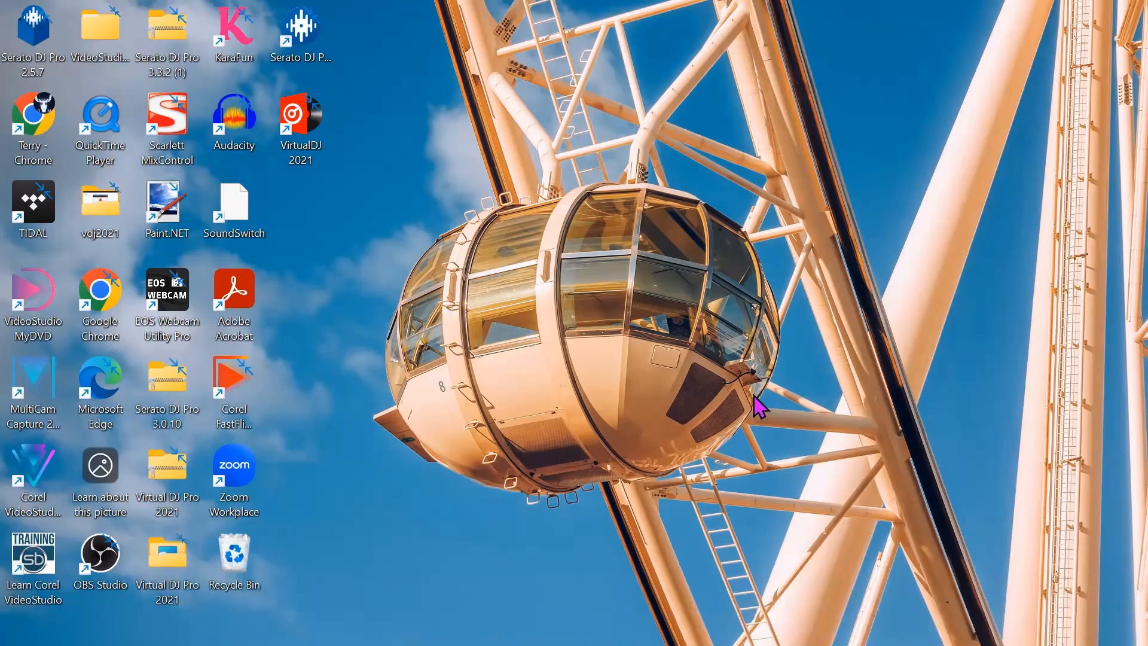